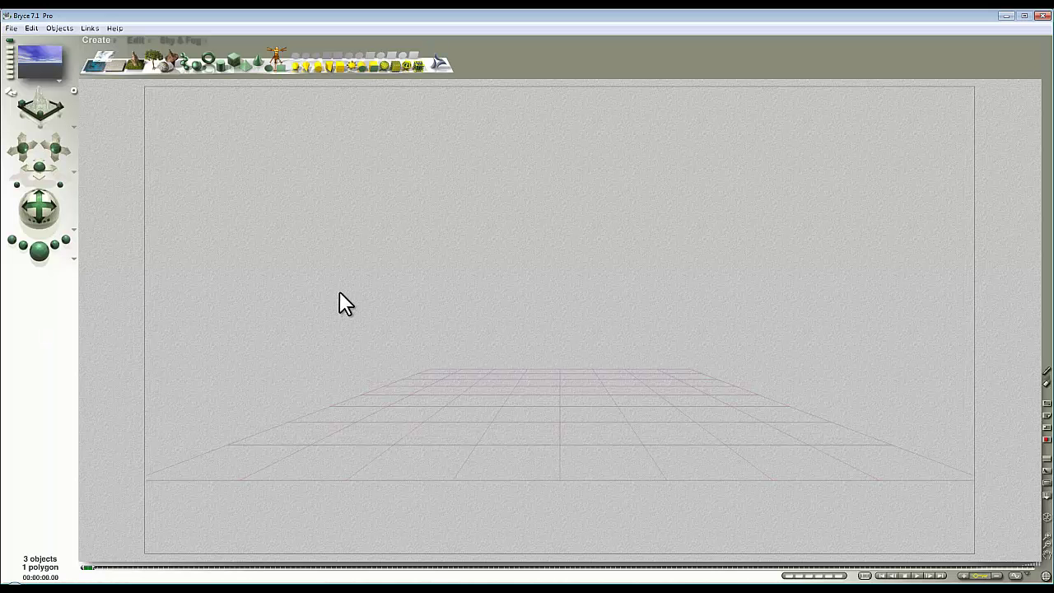
Render the empty default scene, check the camera's coverage in the top view, and return to the camera view
left_click(37, 247)
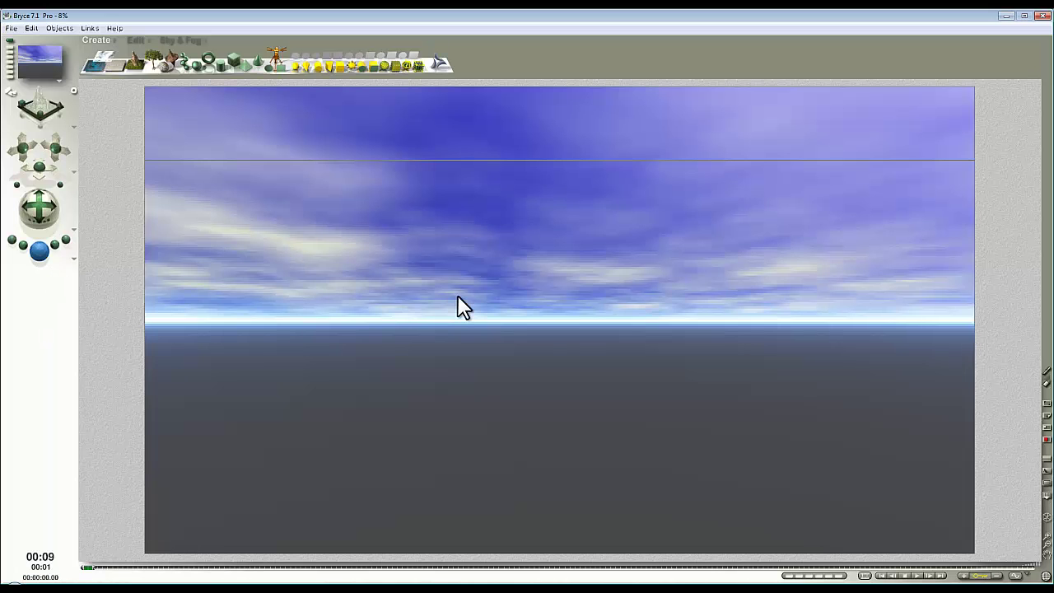
left_click(571, 332)
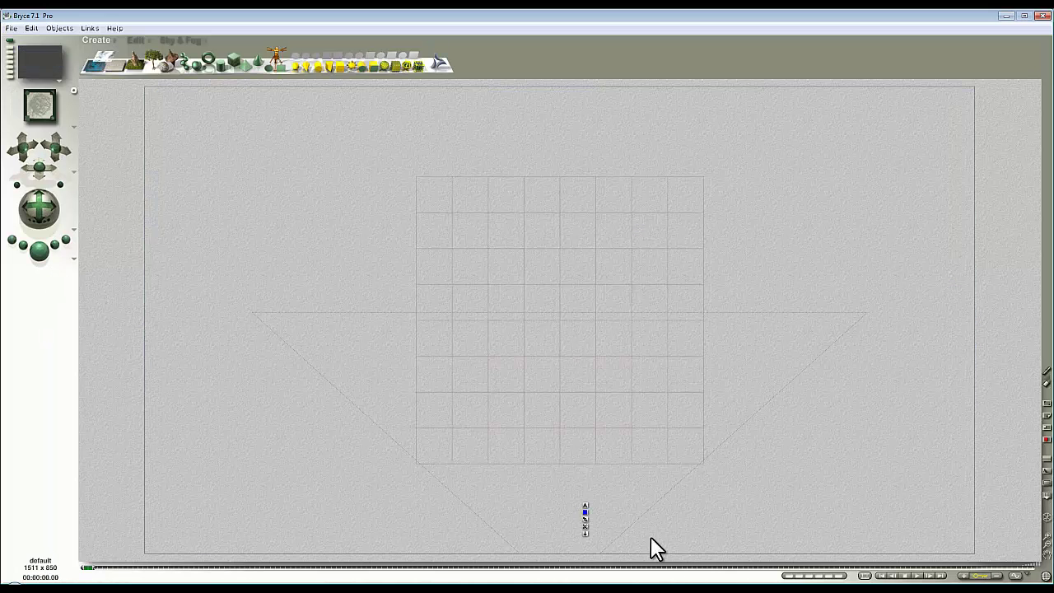
left_click(1039, 547)
key("1")
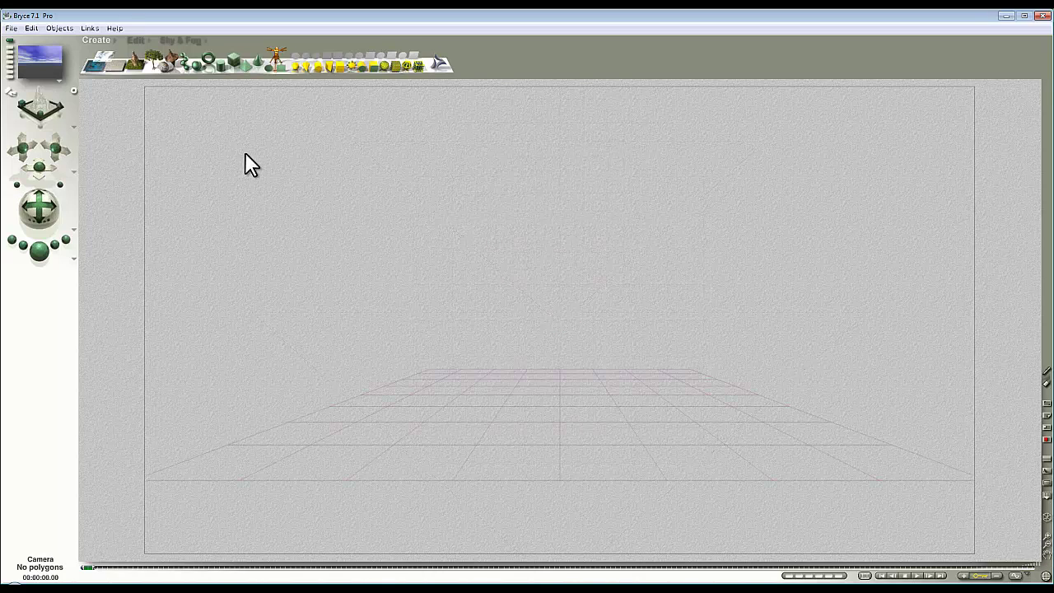
Move the sun into the camera view, high in the sky and slightly to the right of the centre
left_click(173, 40)
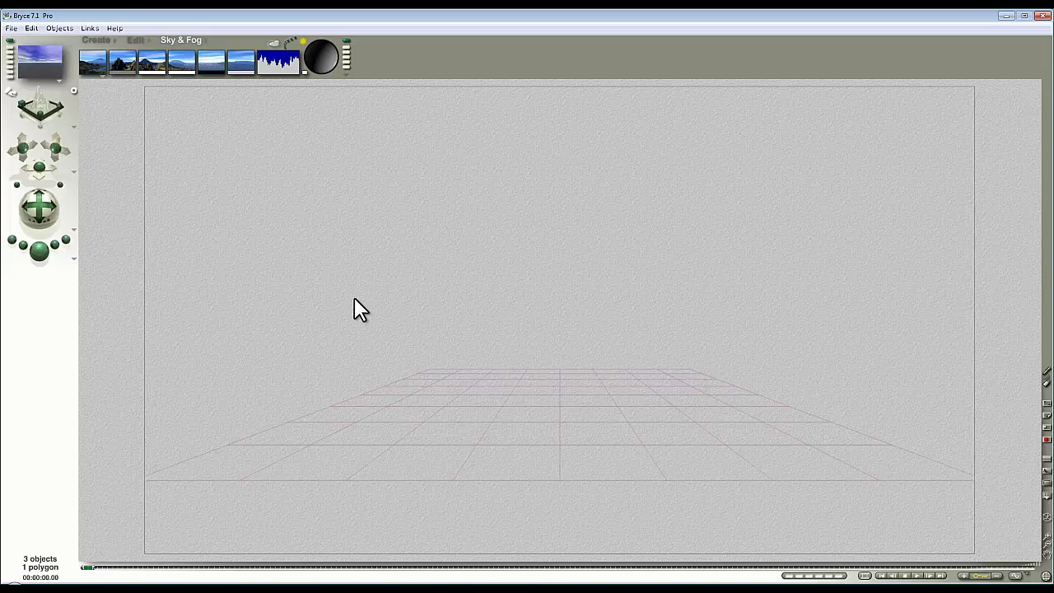
left_click(674, 188)
left_click_drag(438, 206, 663, 188)
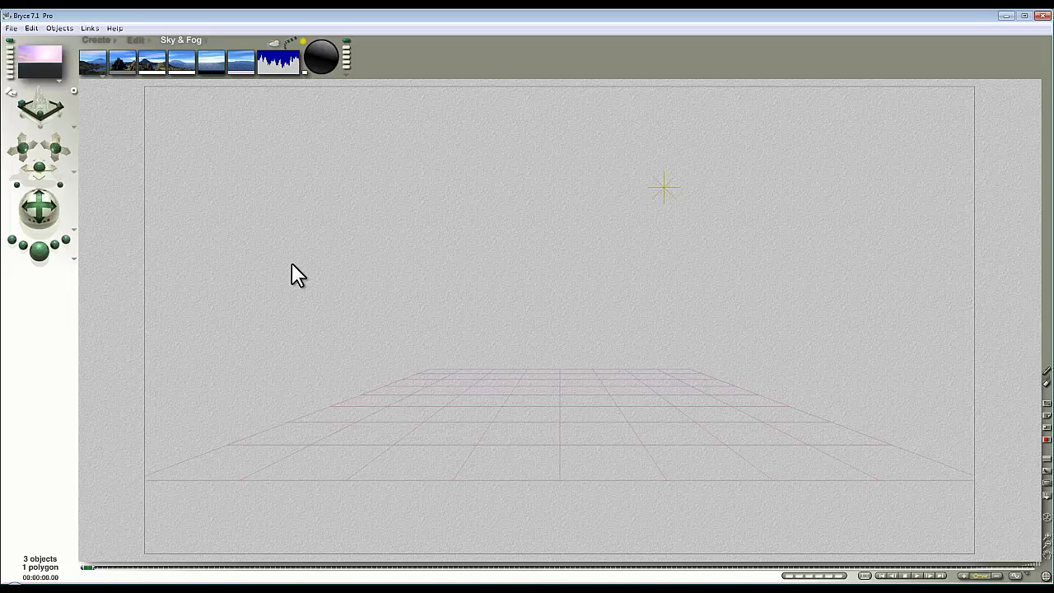
Add a cylinder at the centre of the ground, stretch it upwards to about three times its height, and render the scene
left_click(95, 39)
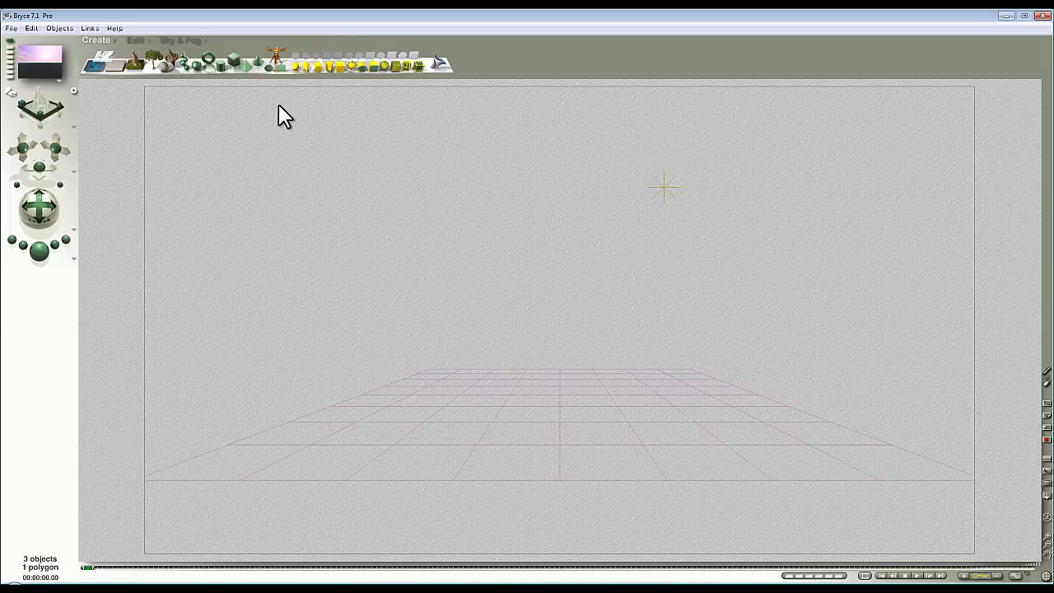
left_click(221, 68)
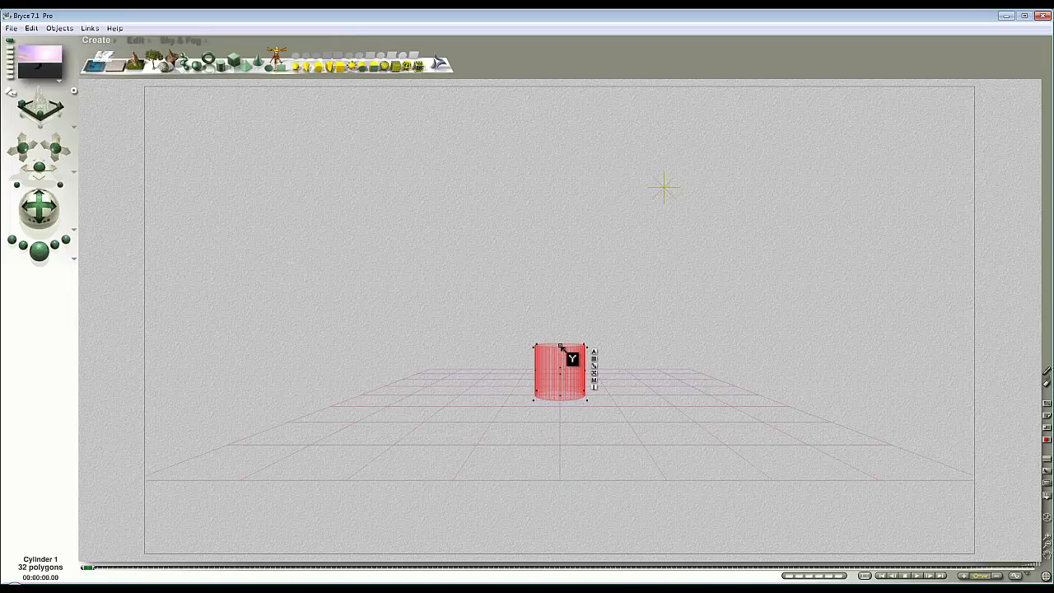
left_click_drag(560, 347, 609, 341)
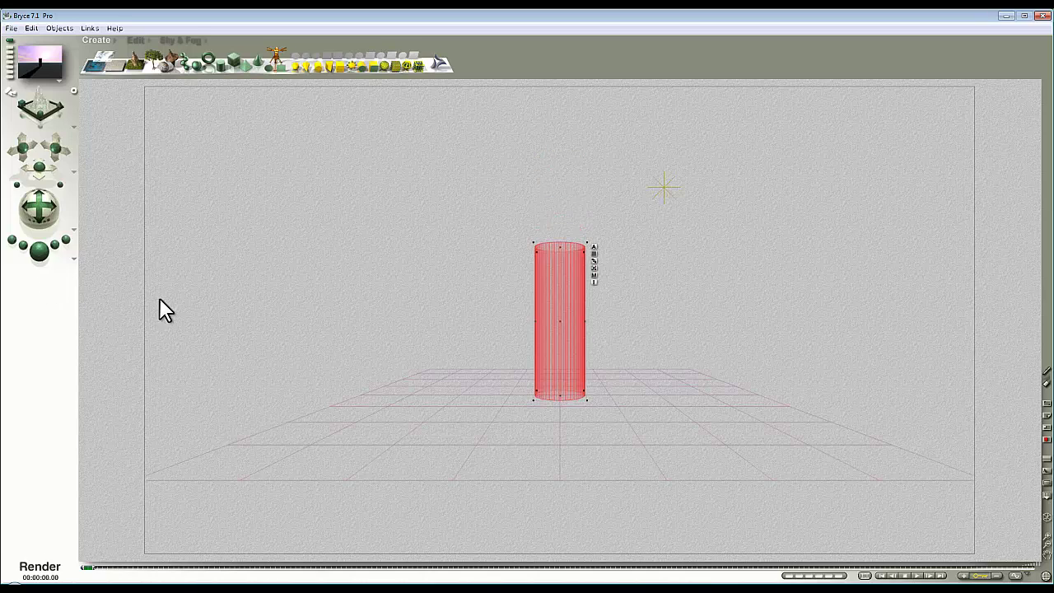
key("ctrl+r")
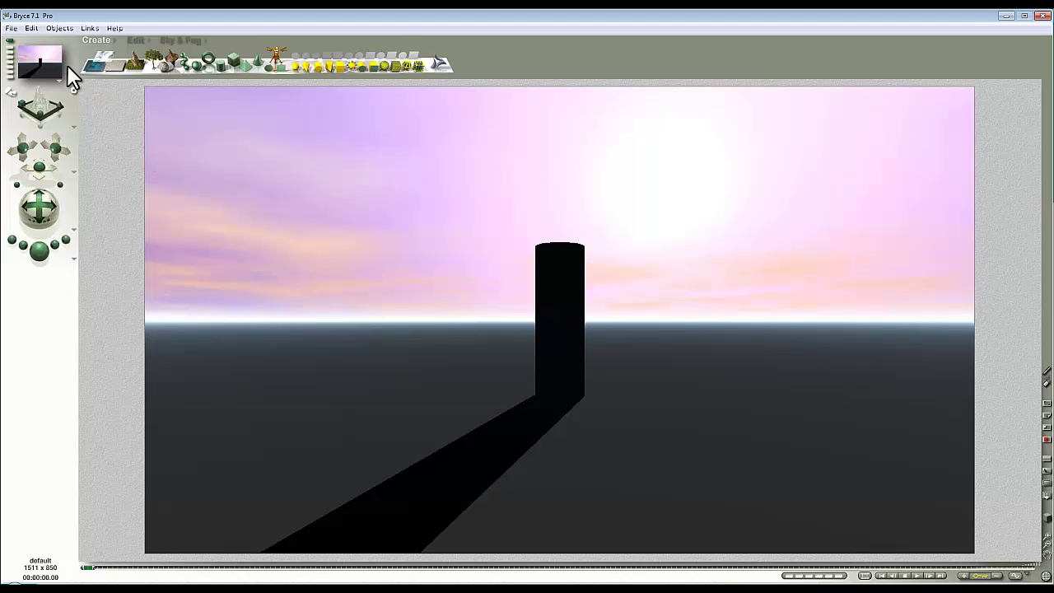
Switch the sky to custom colour mode and turn off the clouds
left_click(180, 39)
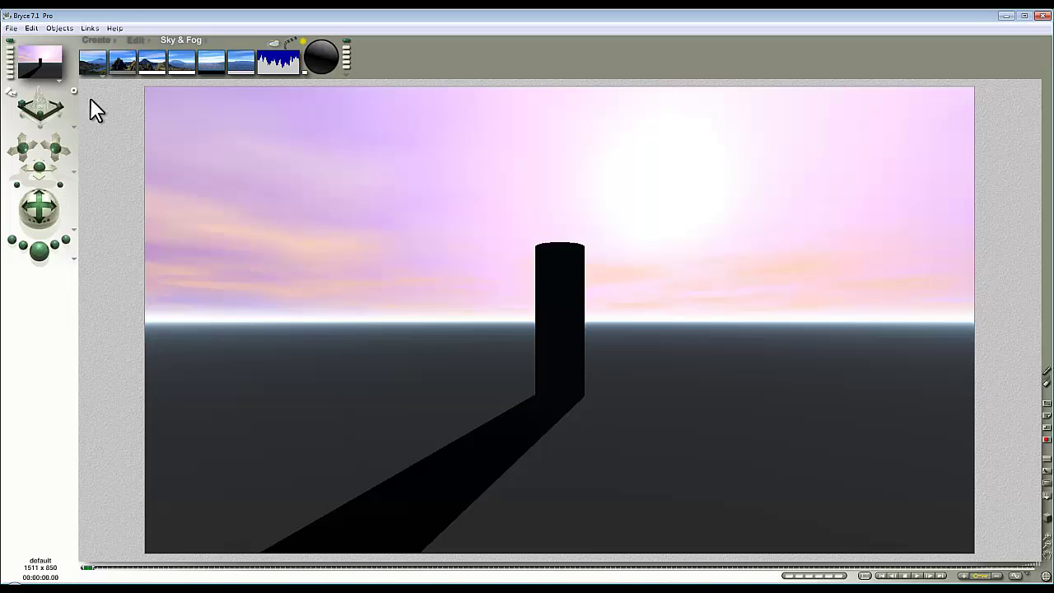
left_click(101, 75)
left_click(123, 106)
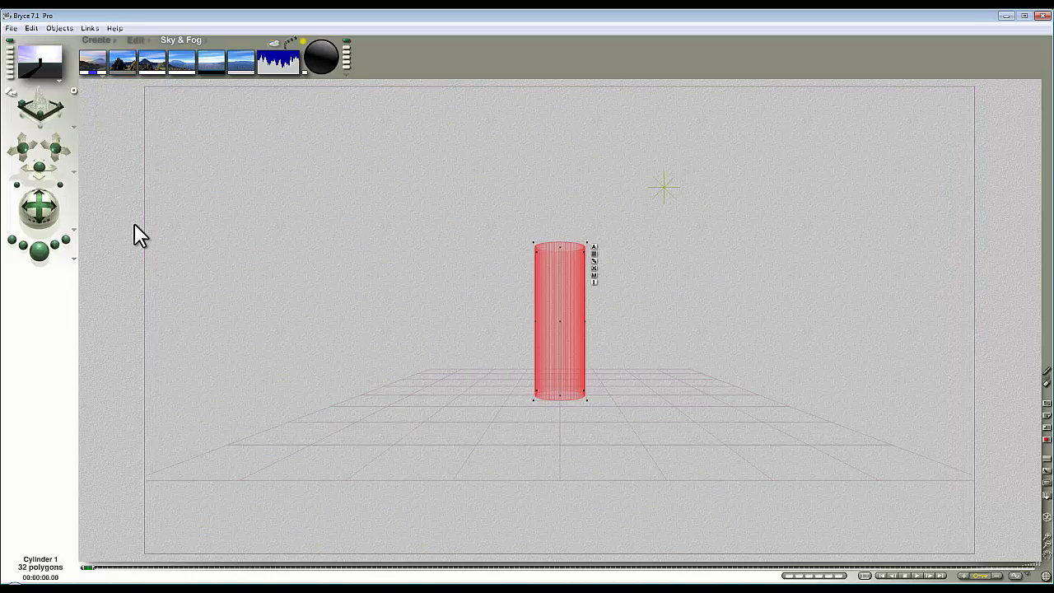
left_click_drag(211, 72, 202, 148)
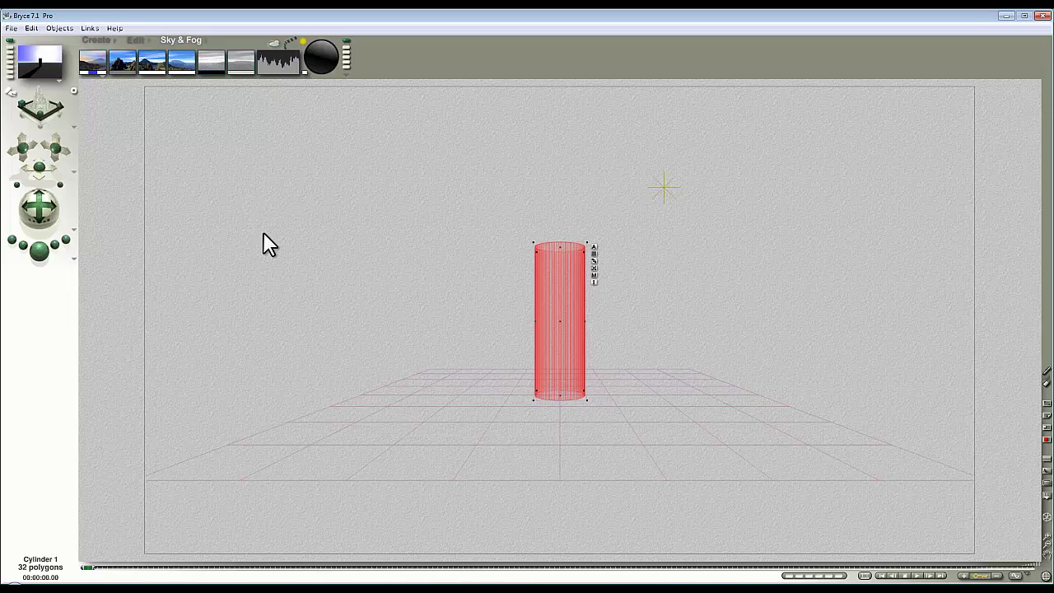
Set the sky color to a pale pink and the sun glow color to a muted orange
left_click(91, 72)
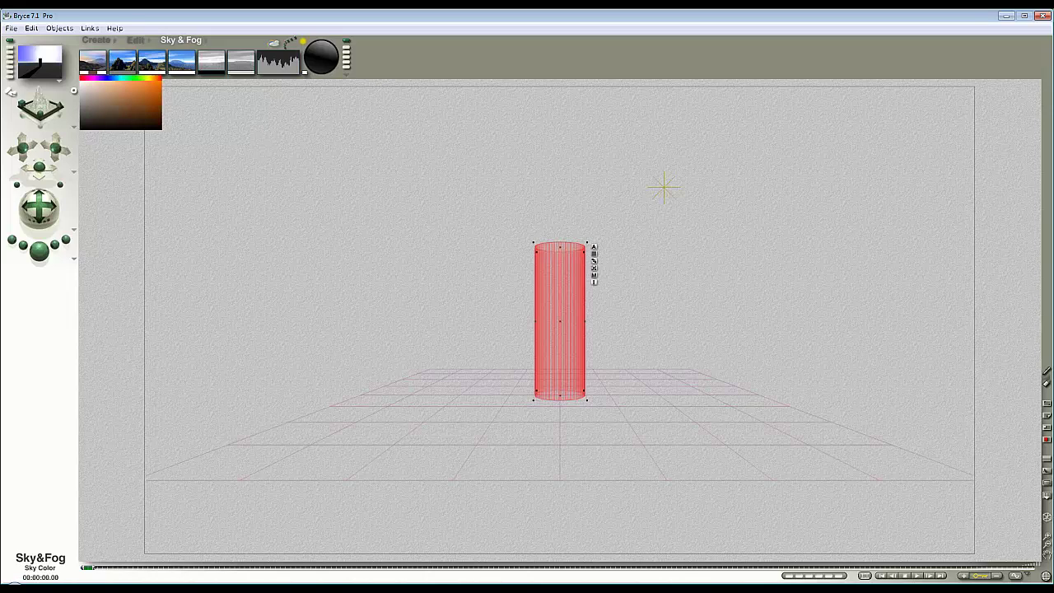
left_click(90, 85)
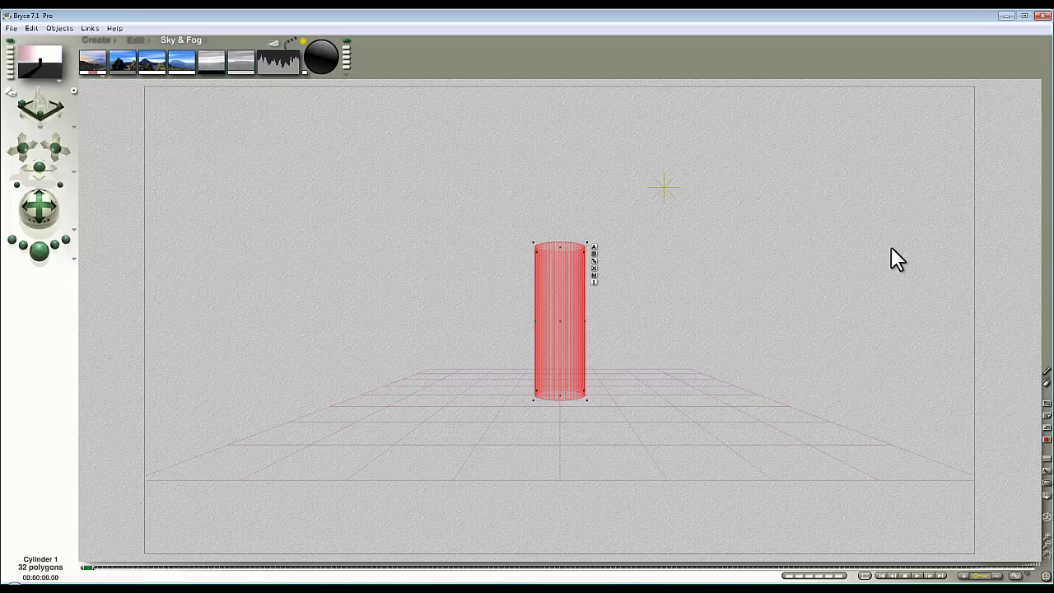
left_click(85, 72)
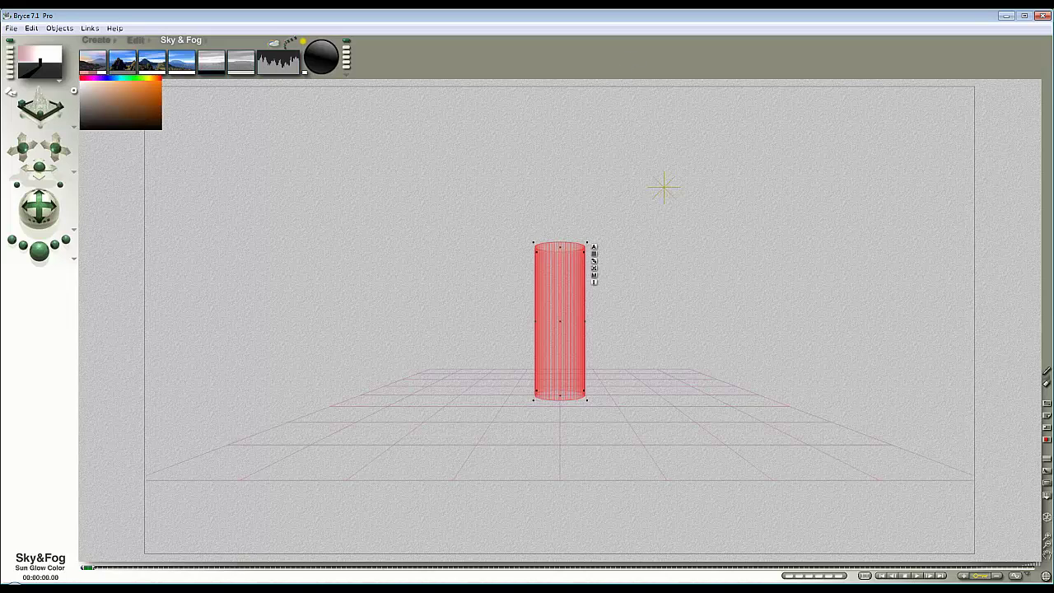
left_click(123, 98)
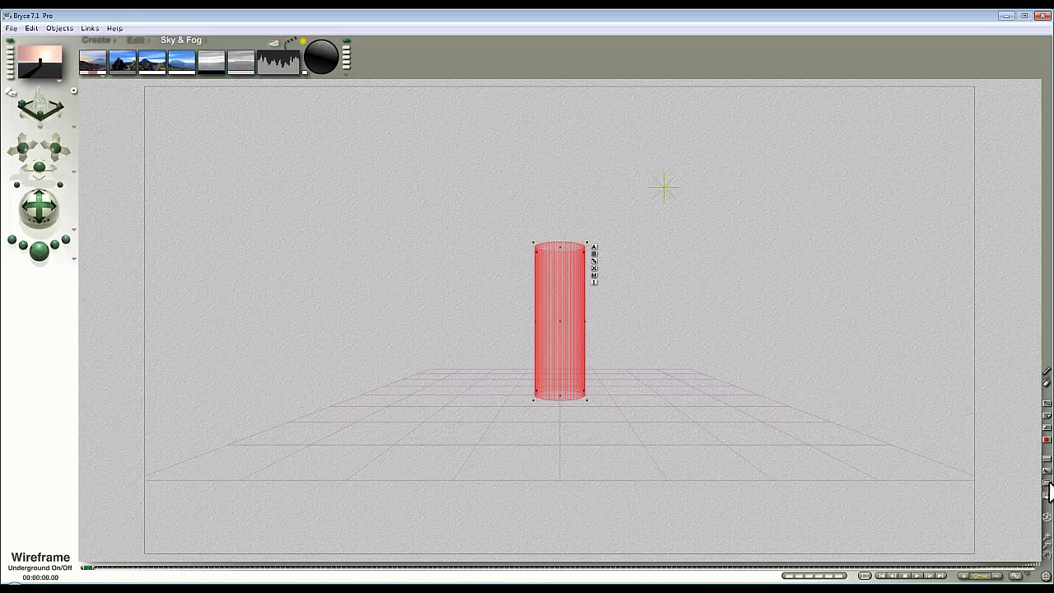
Lower the sun to the horizon to the right of the cylinder, with the underground display on as a guide, and render the scene
left_click(1048, 490)
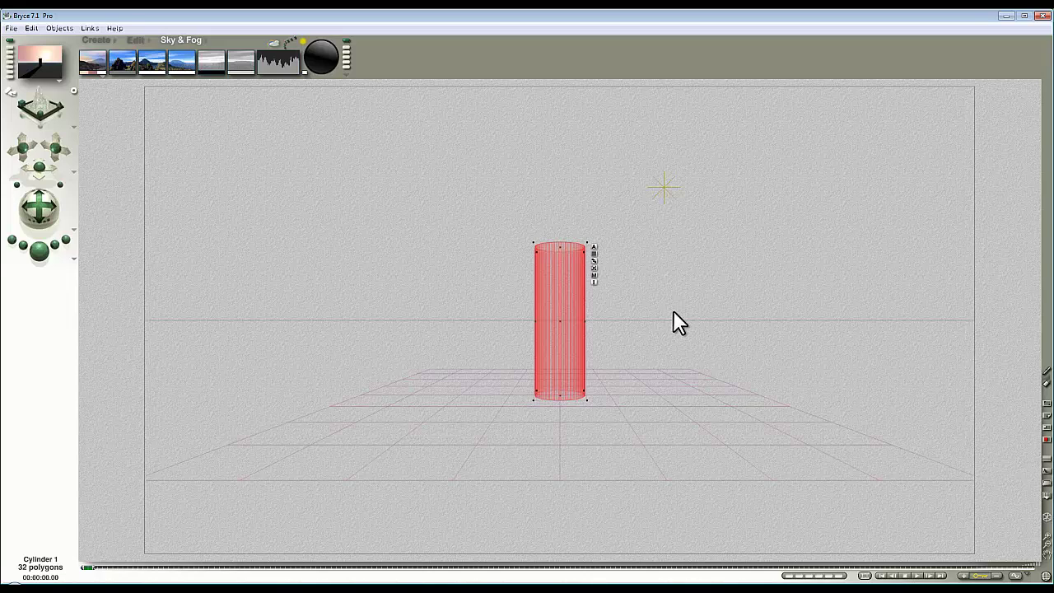
left_click(327, 56)
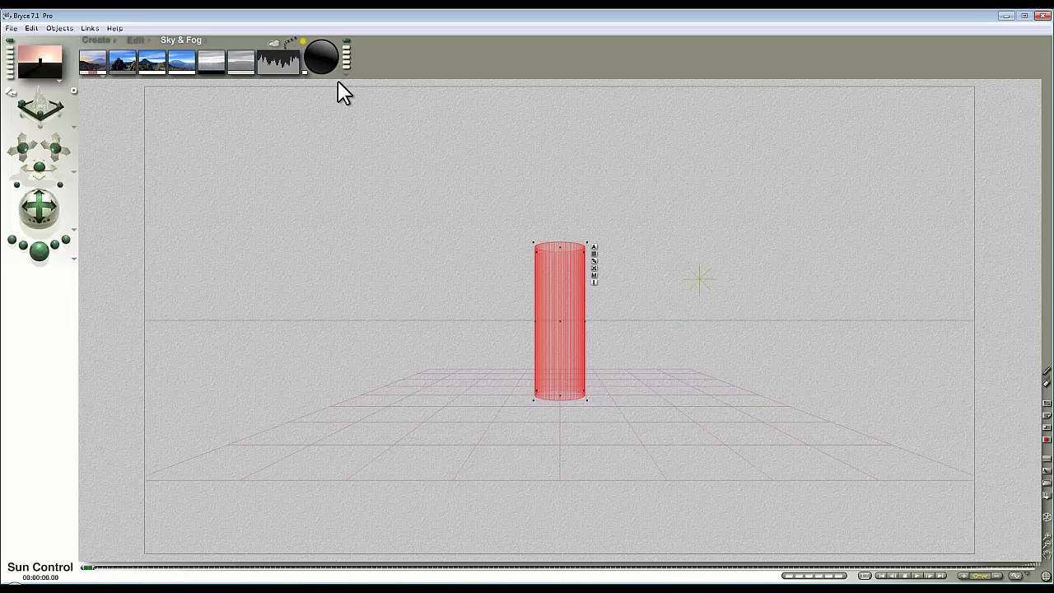
left_click(726, 314)
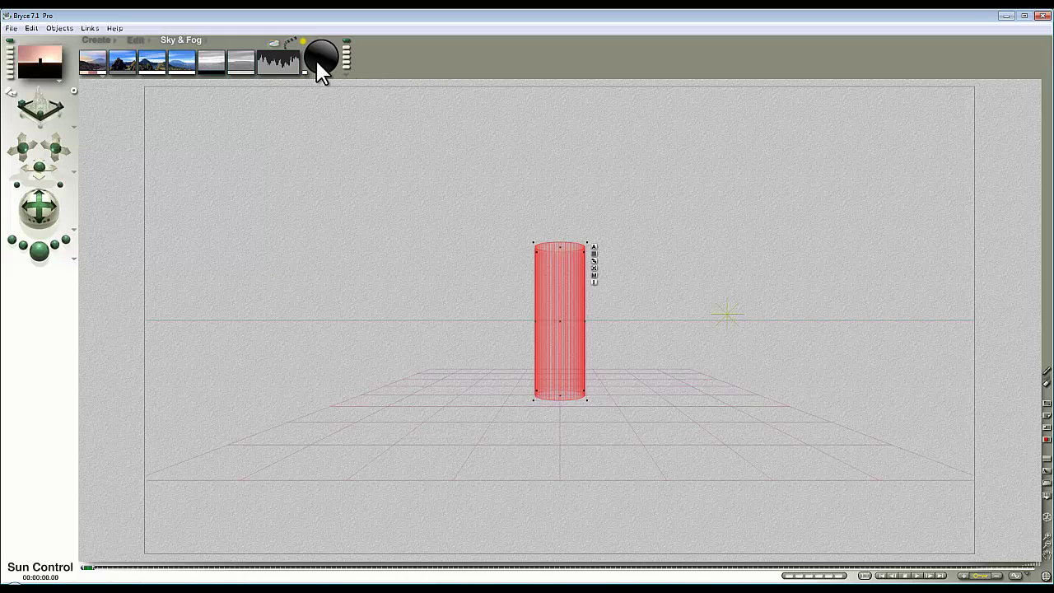
left_click(36, 254)
left_click(803, 327)
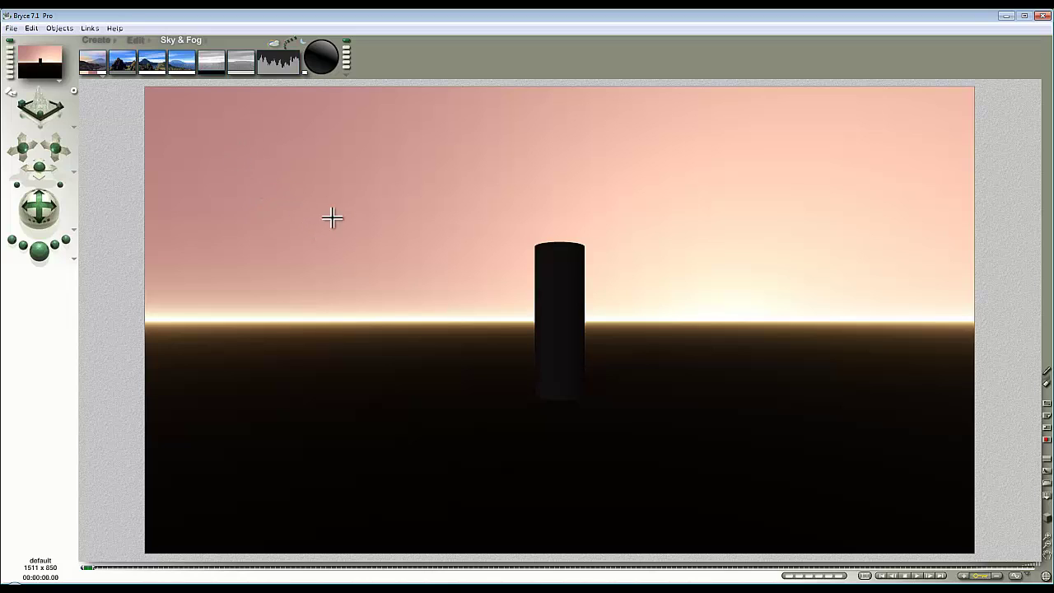
In Sky Lab's IBL settings, generate an HDRI from the sky with Sky Dome only and quality 16, and disable the sun light
left_click(275, 56)
left_click(661, 177)
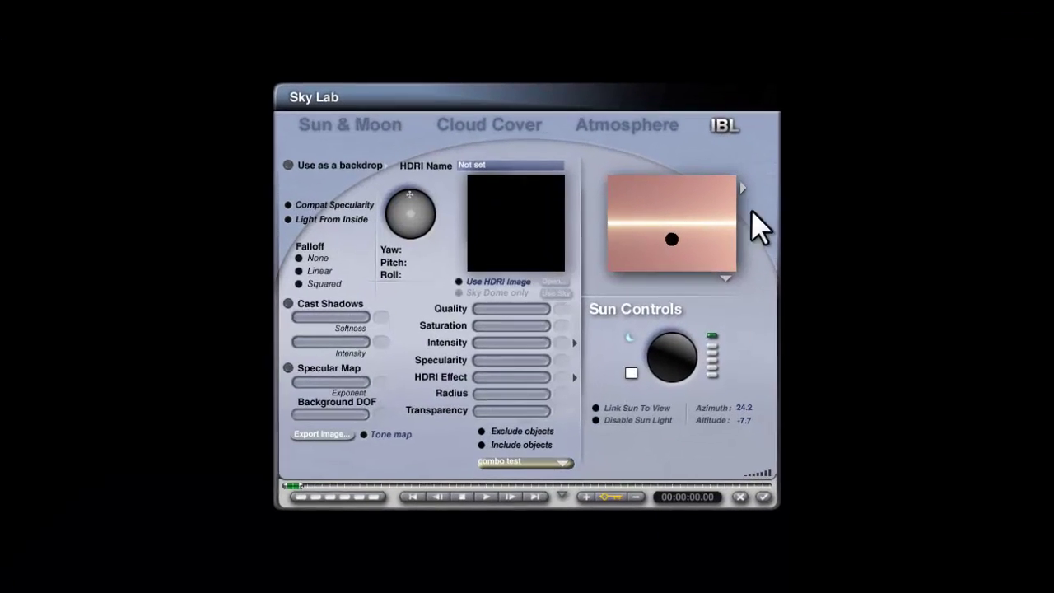
left_click(460, 280)
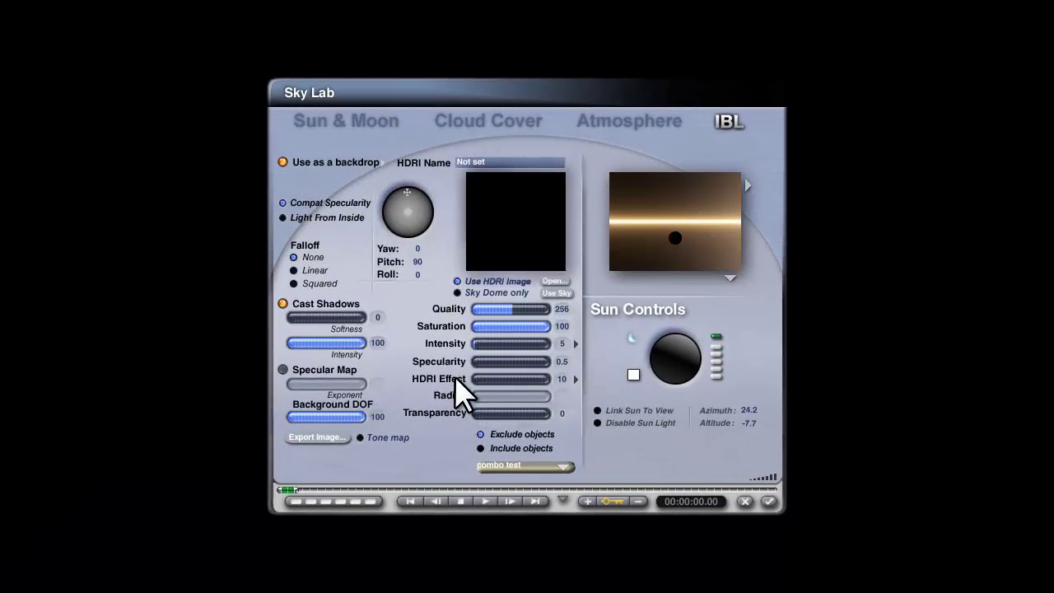
left_click(456, 293)
left_click(563, 294)
left_click(626, 343)
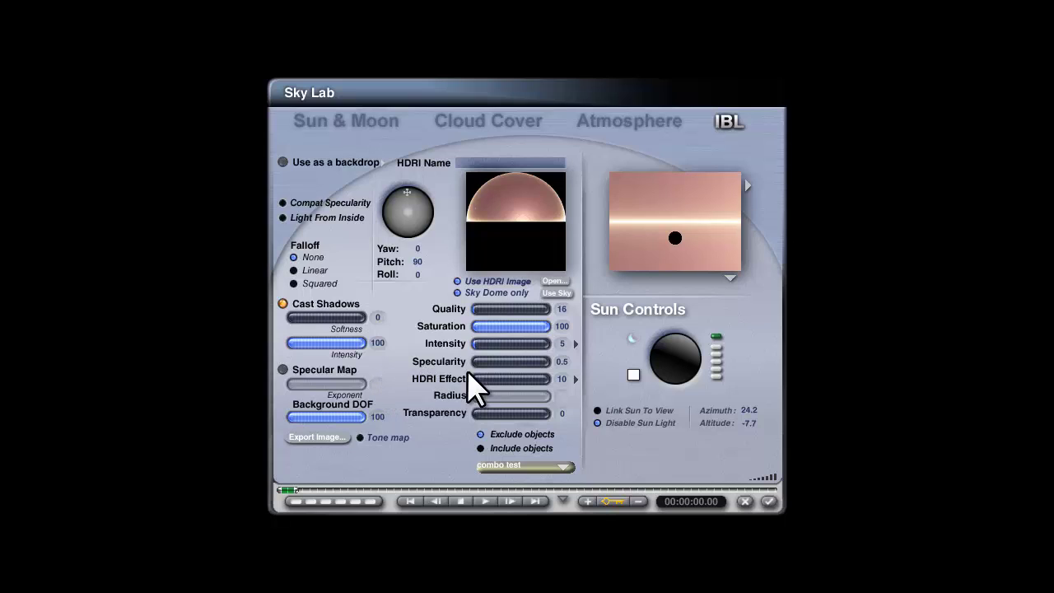
Set the IBL intensity to 3 and use the HDRI as a backdrop with the Add to sky option
left_click(562, 344)
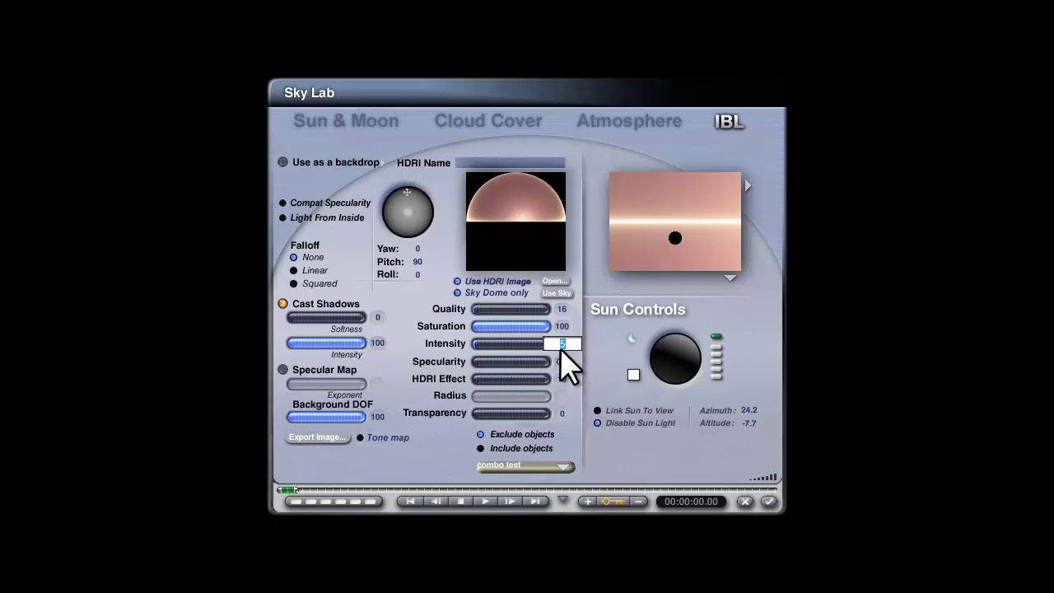
key("Return")
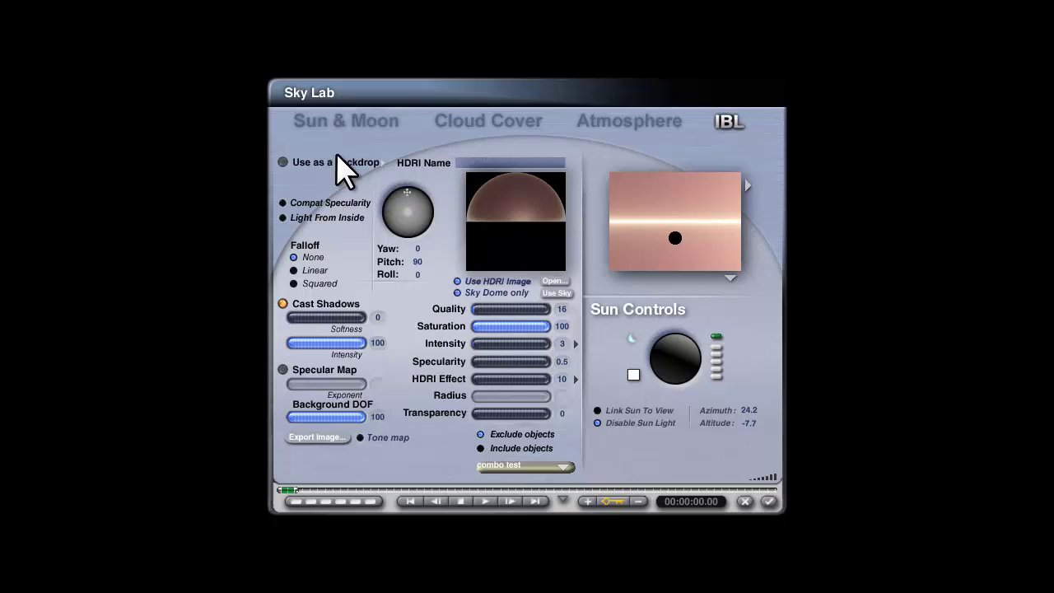
left_click(282, 162)
left_click(382, 163)
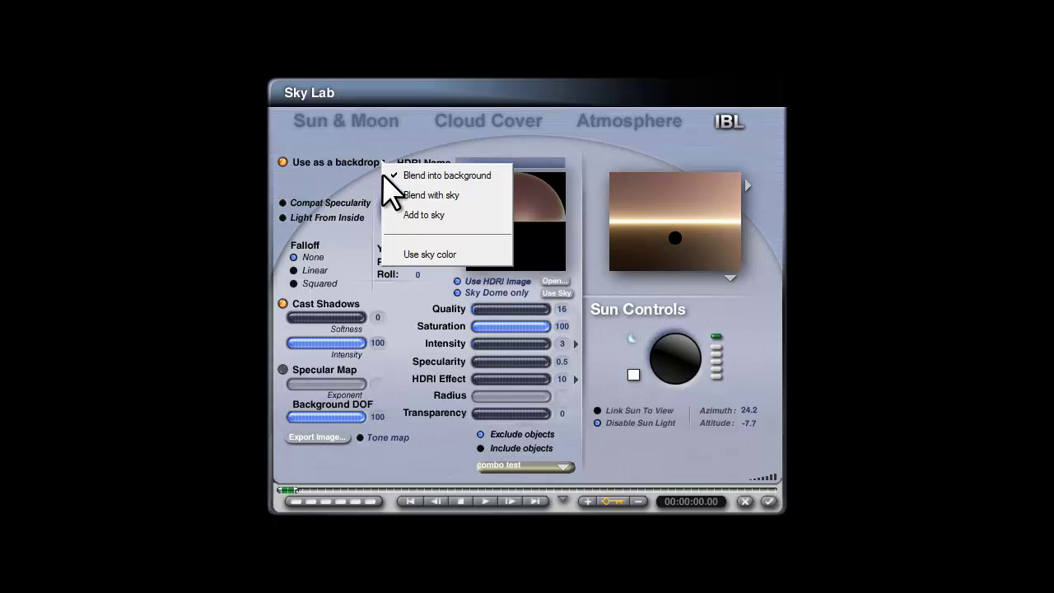
left_click(408, 212)
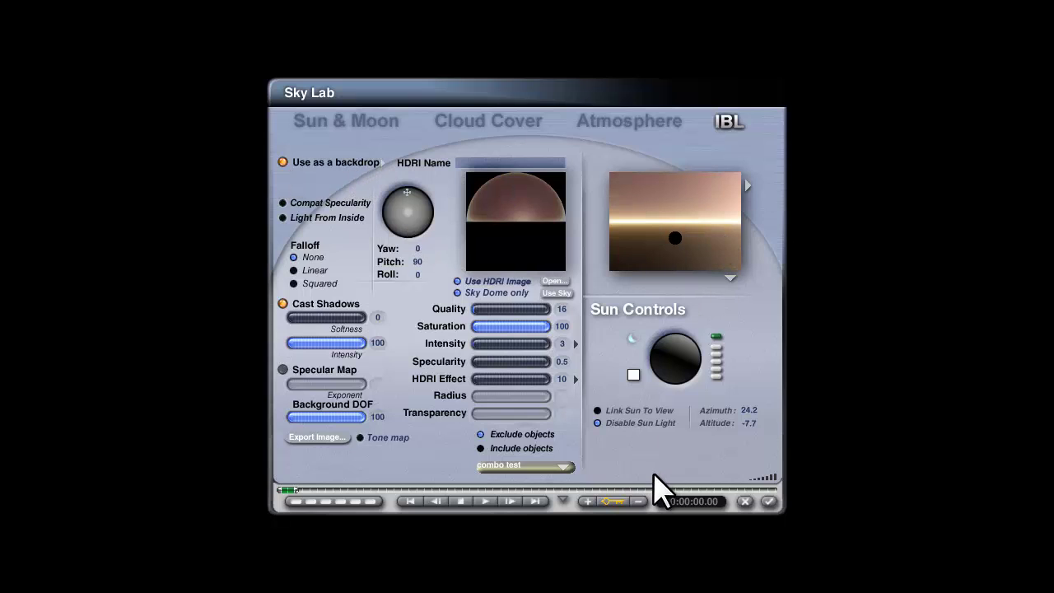
Set the IBL specularity to 0 and make the Sky Lab preview render the actual scene
left_click(566, 361)
type("0")
key("Return")
left_click(730, 277)
left_click(751, 297)
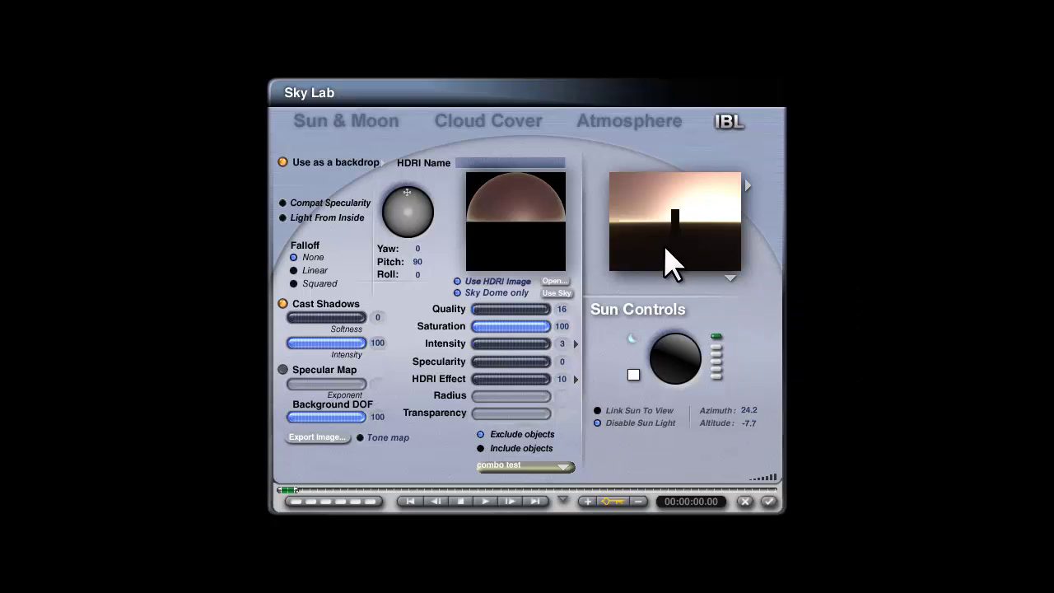
Set the HDRI effect to 50, then accept the Sky Lab settings and render the scene
left_click(562, 379)
type("5")
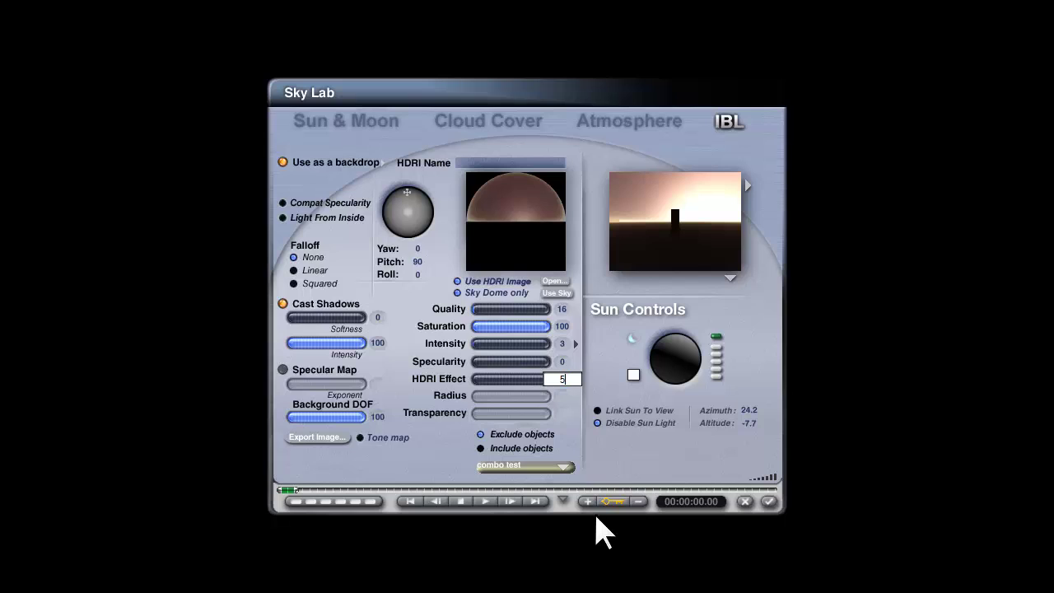
type("0")
key("Return")
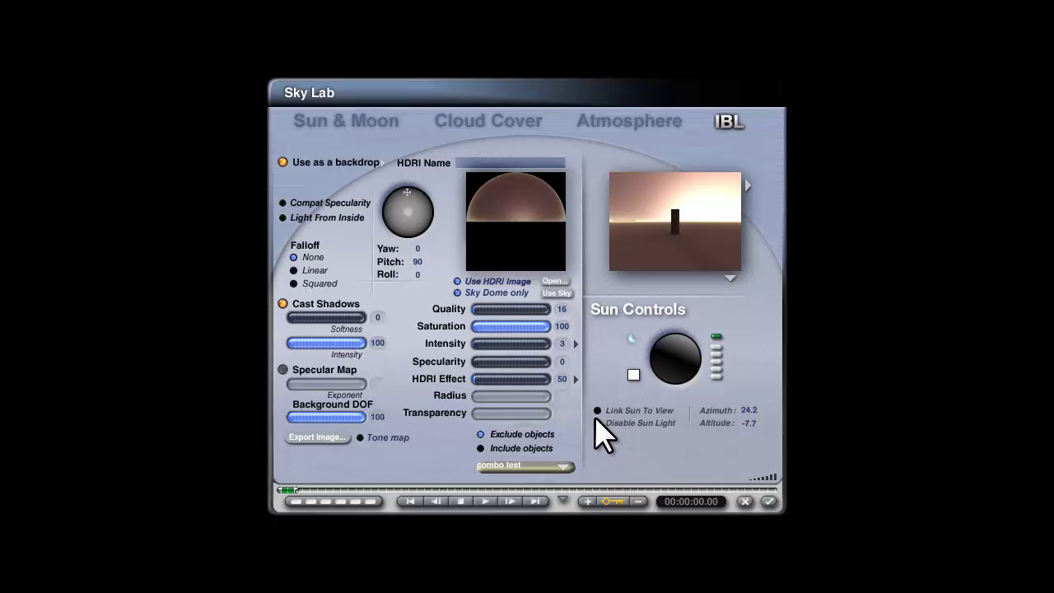
left_click(768, 500)
left_click(40, 252)
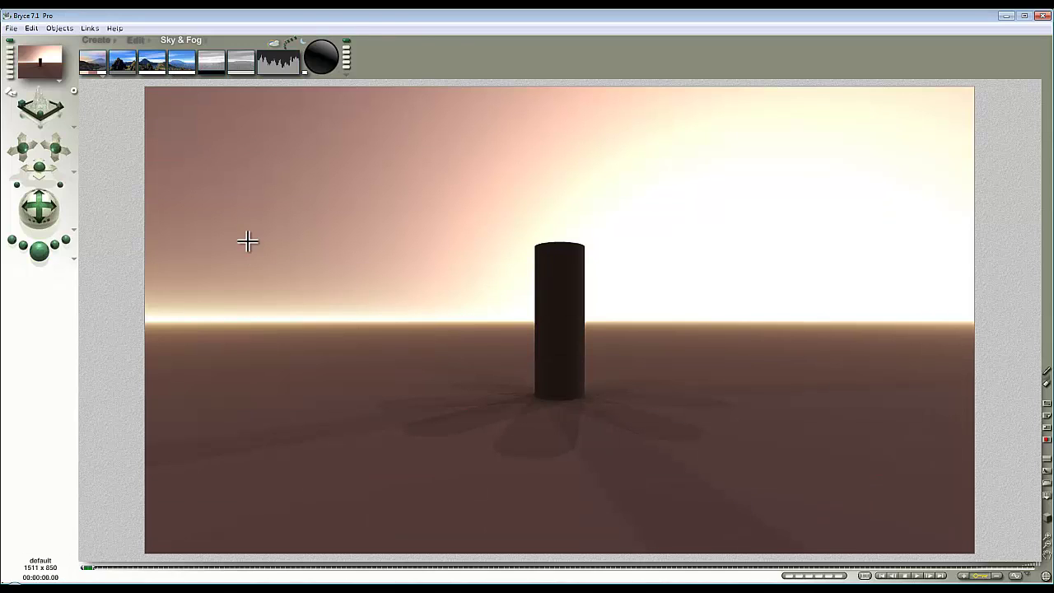
Change the sun glow color to a darker tone and render the scene again
left_click(88, 81)
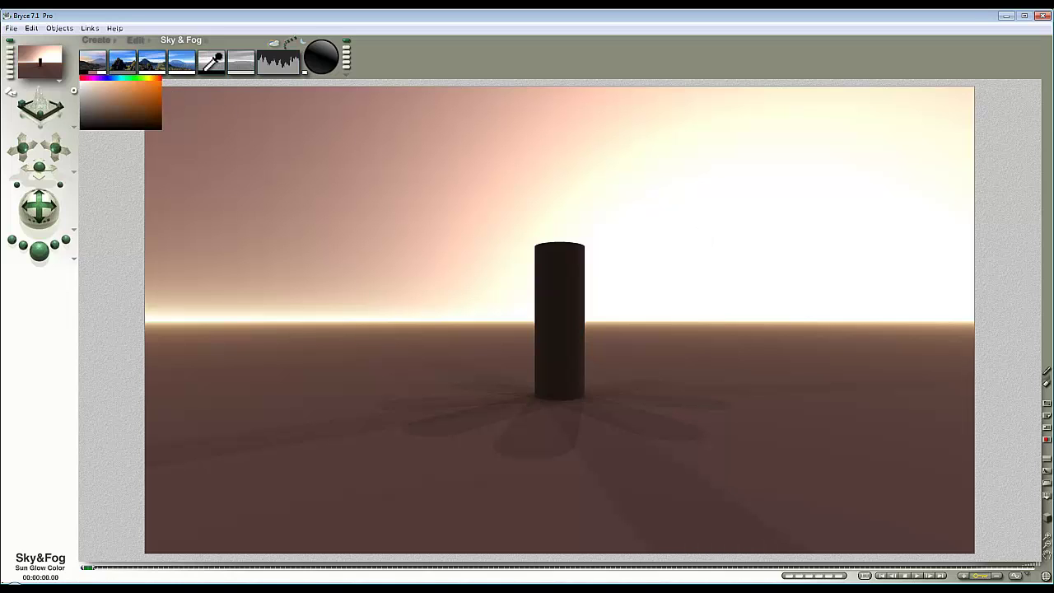
key("ctrl+r")
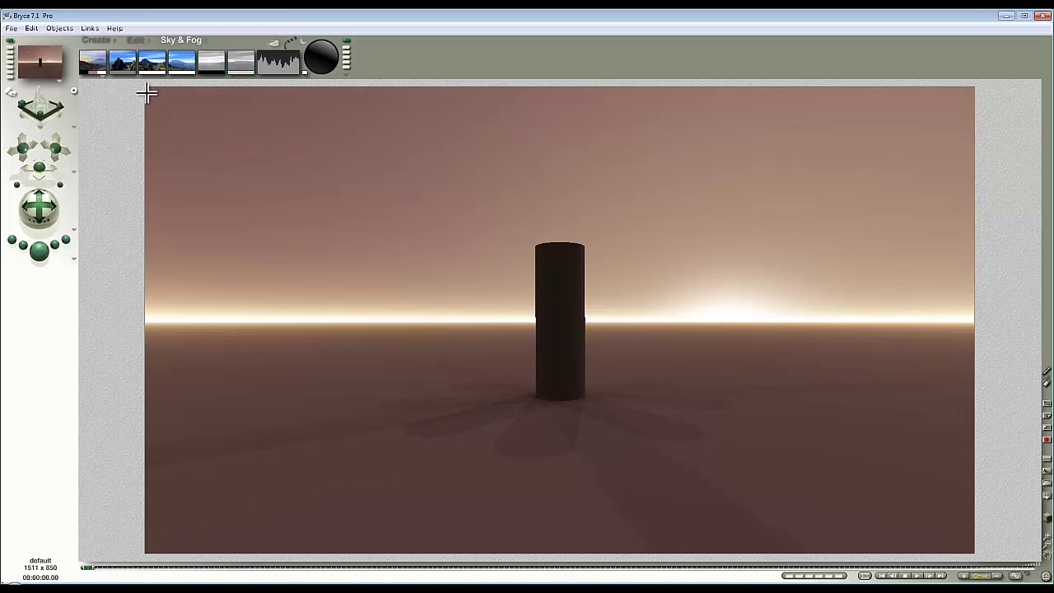
Lower the sun glow color's luminance to 125 in HLS mode, darken it further, and render the scene after each change
left_click(84, 72)
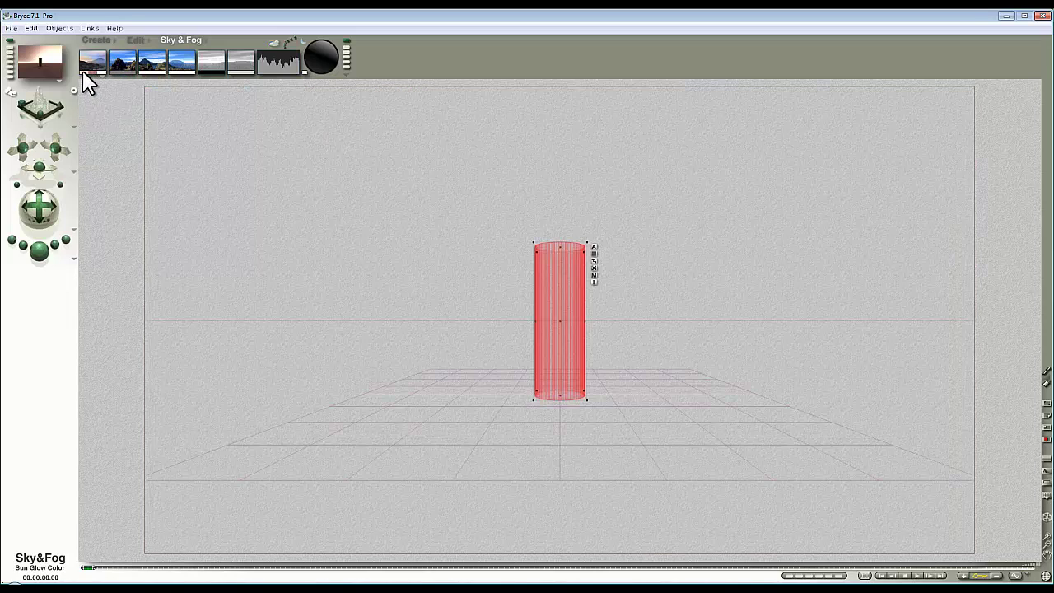
left_click(85, 73)
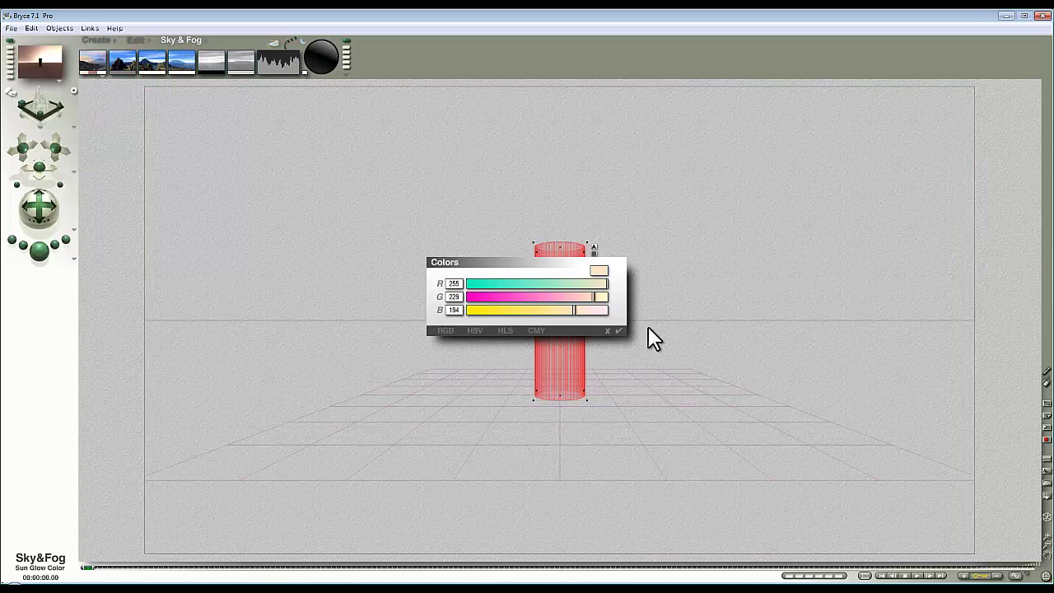
left_click(505, 330)
left_click_drag(578, 298, 534, 298)
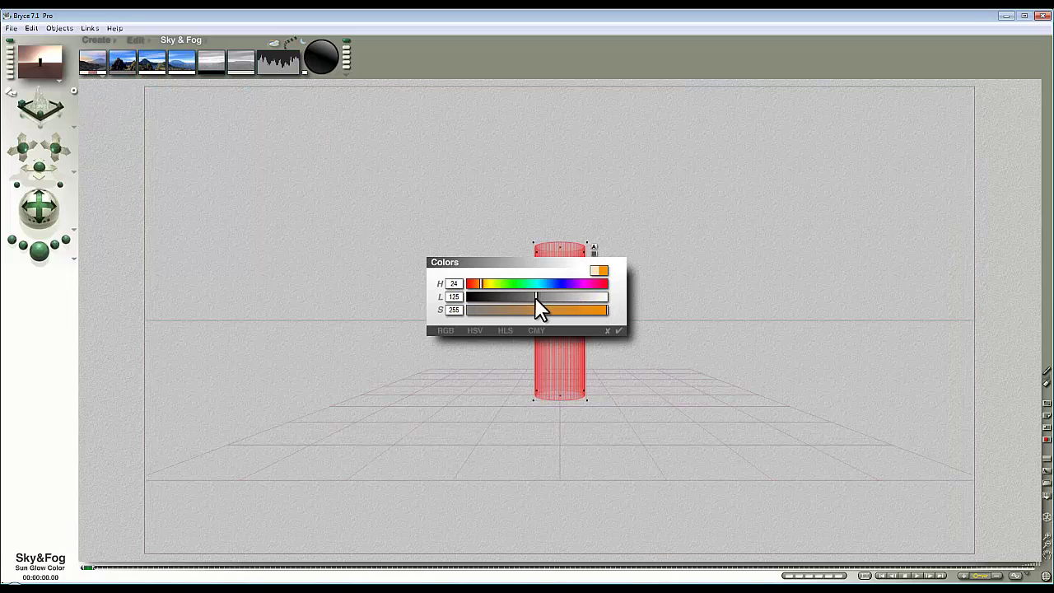
left_click(618, 331)
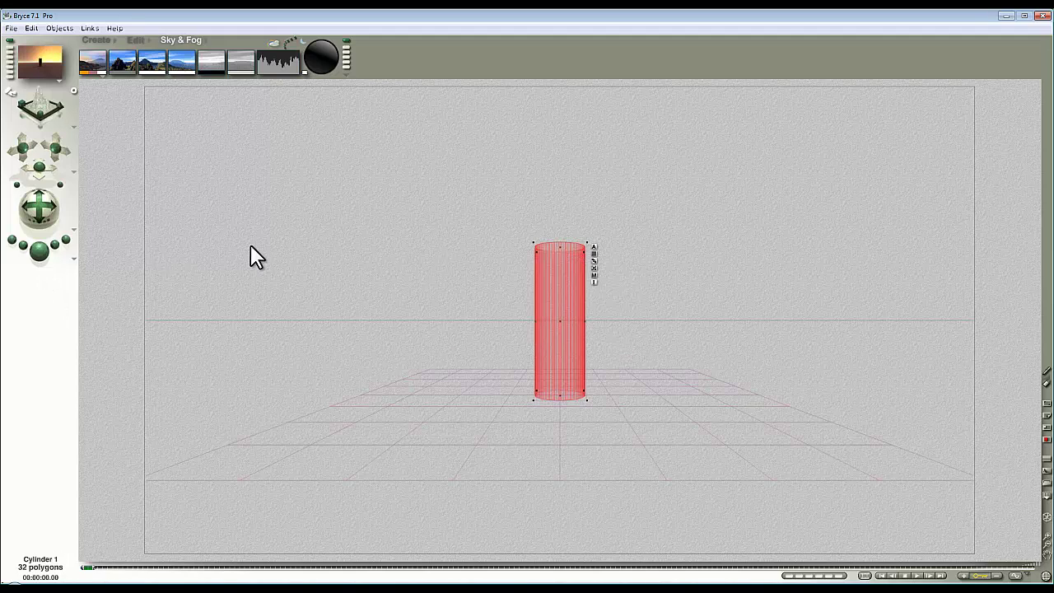
left_click(42, 252)
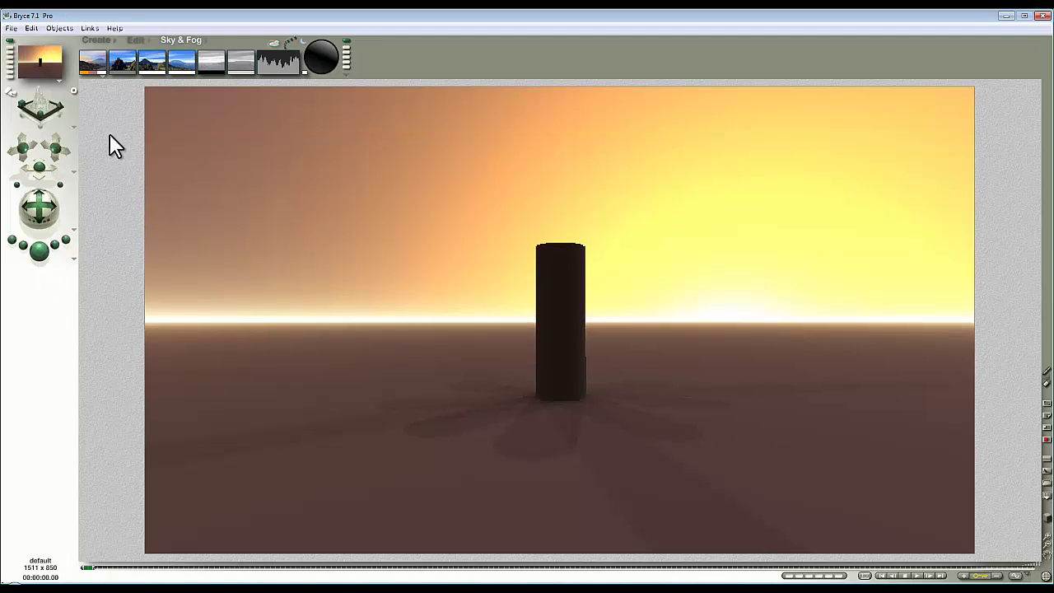
left_click(84, 71)
left_click_drag(534, 299, 507, 298)
left_click(618, 330)
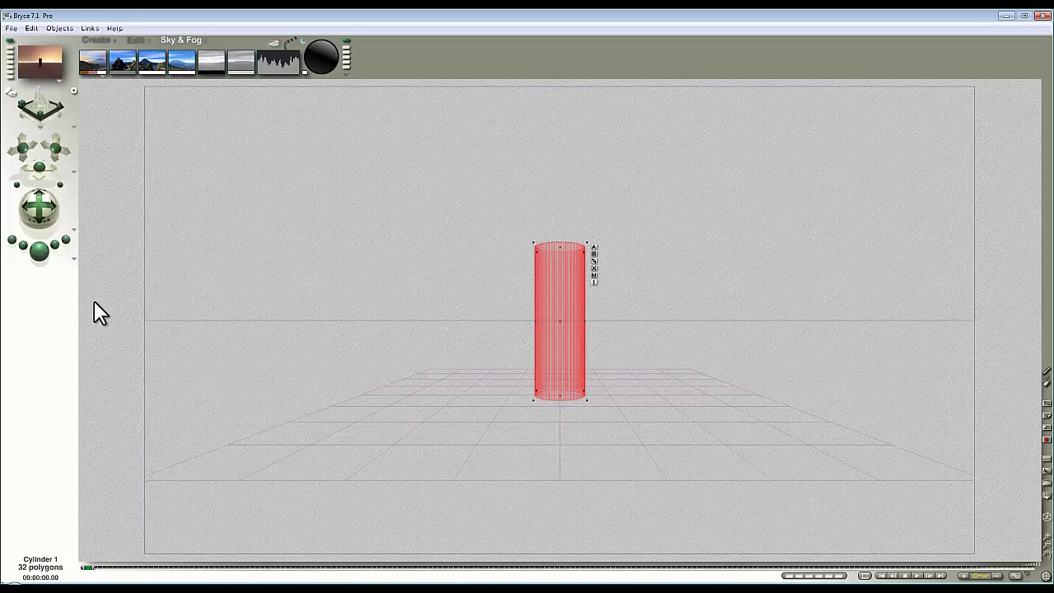
left_click(39, 250)
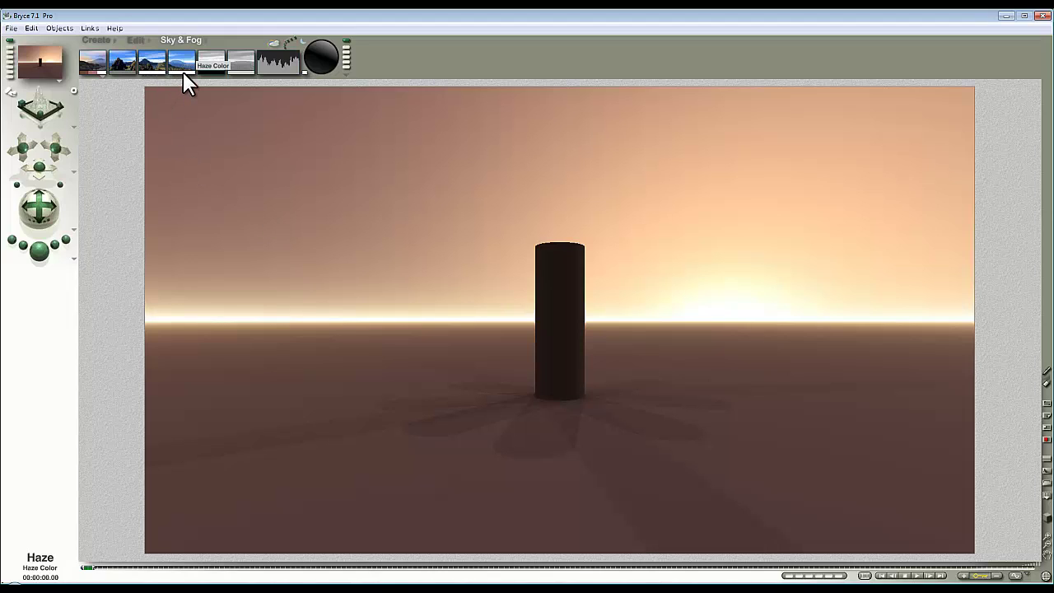
Change the haze color to a darker reddish-brown tone and render the scene
left_click_drag(182, 72, 527, 153)
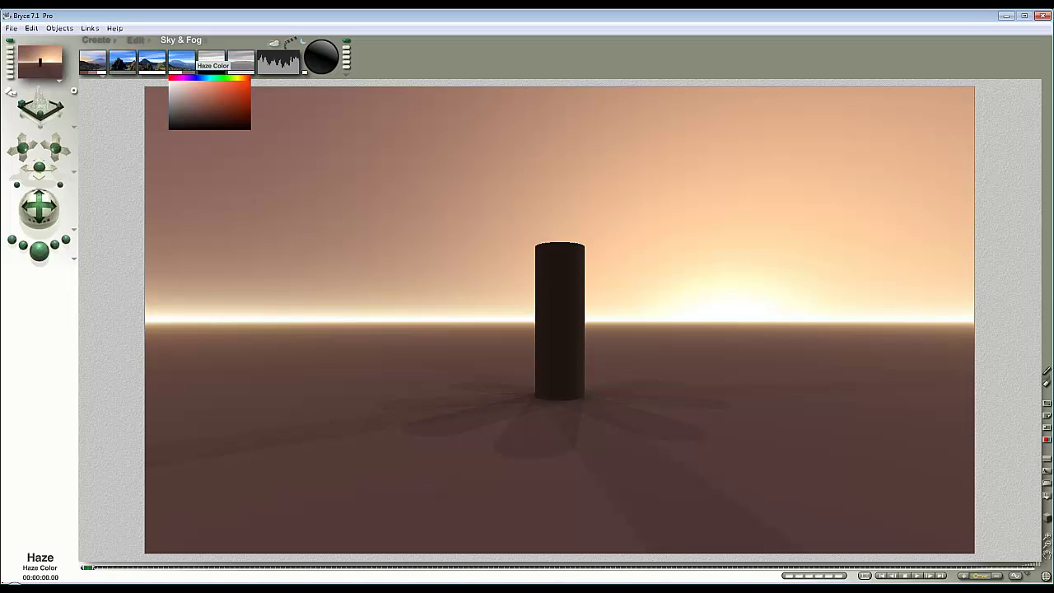
left_click_drag(528, 154, 489, 174)
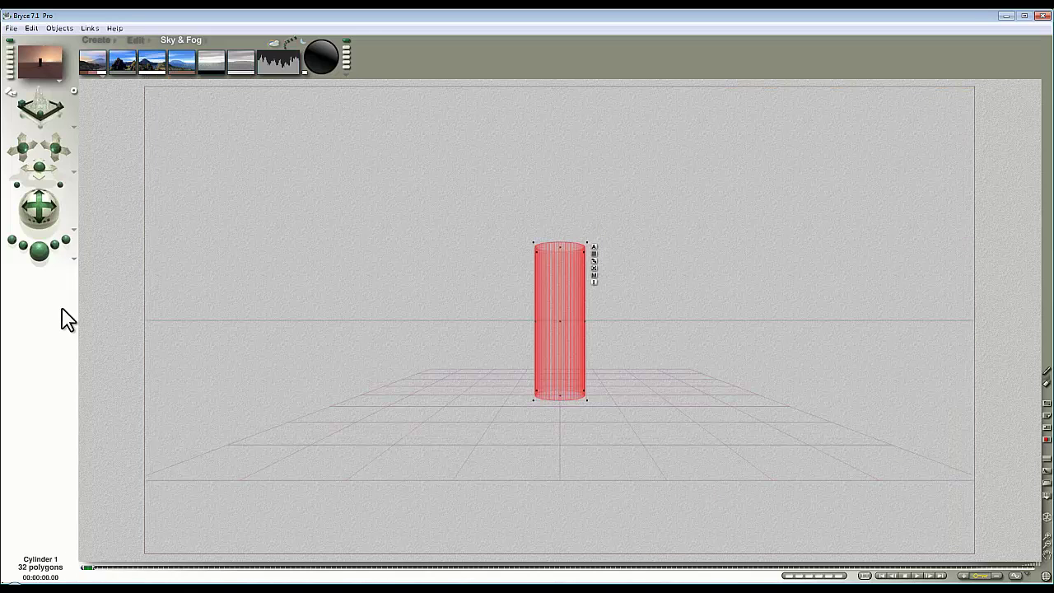
left_click(39, 248)
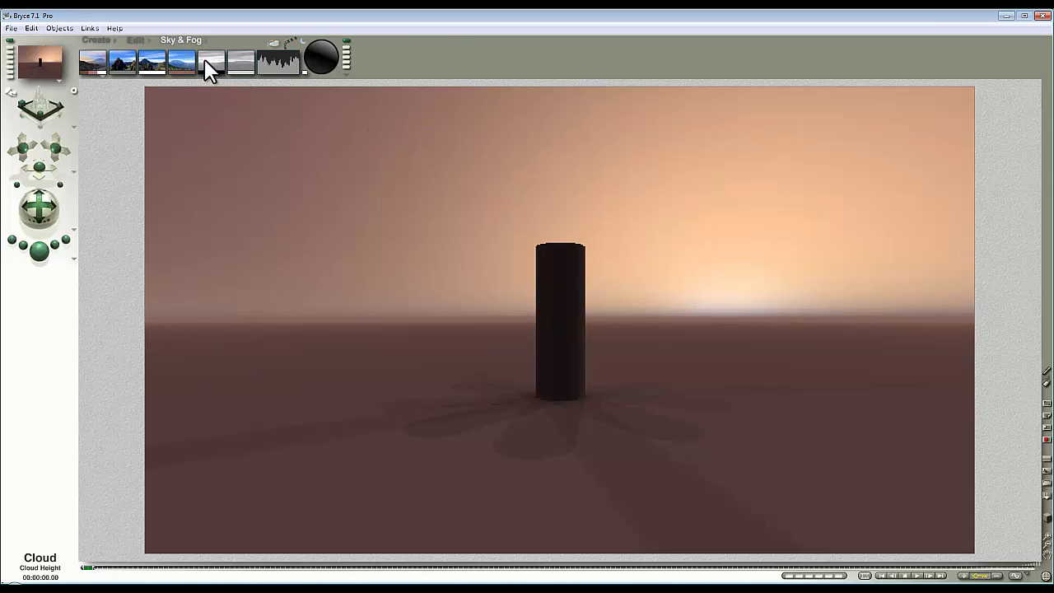
Try adding clouds to the sky with a test render, and turn them off again and re-render
left_click_drag(210, 70, 219, 71)
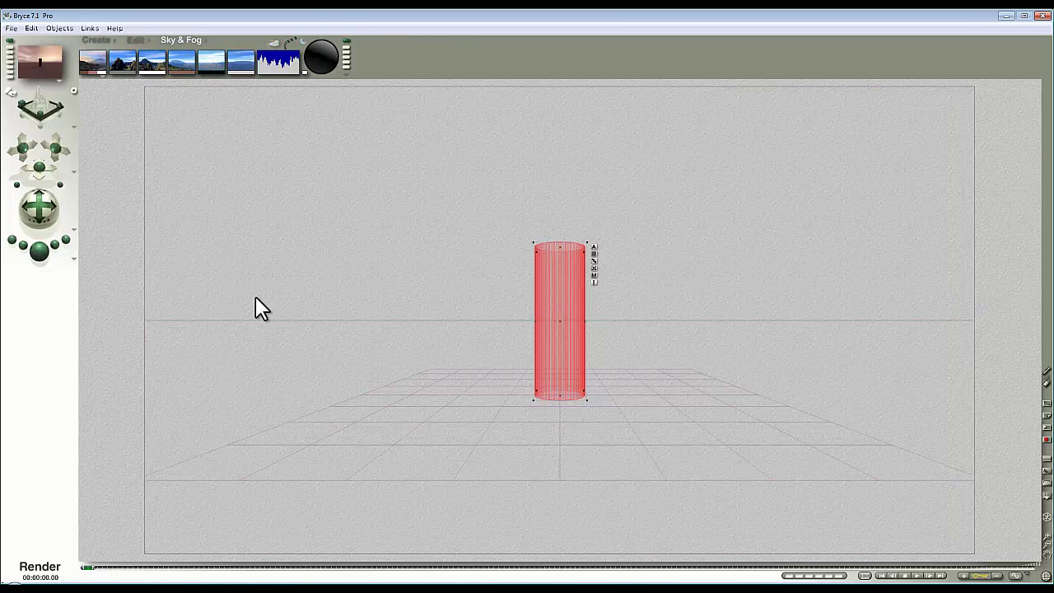
key("ctrl+r")
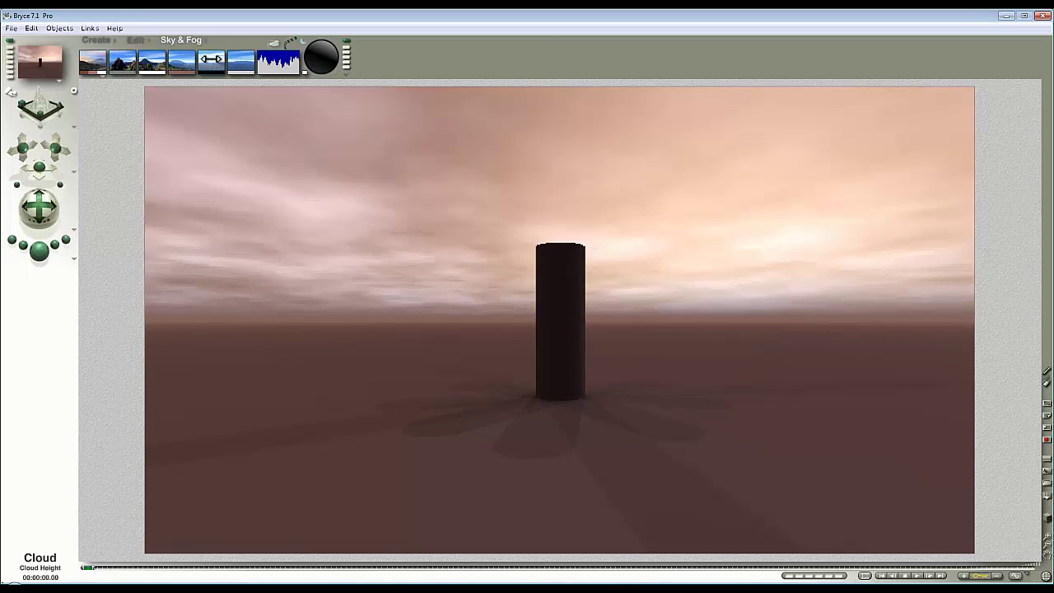
left_click(211, 59)
left_click(42, 252)
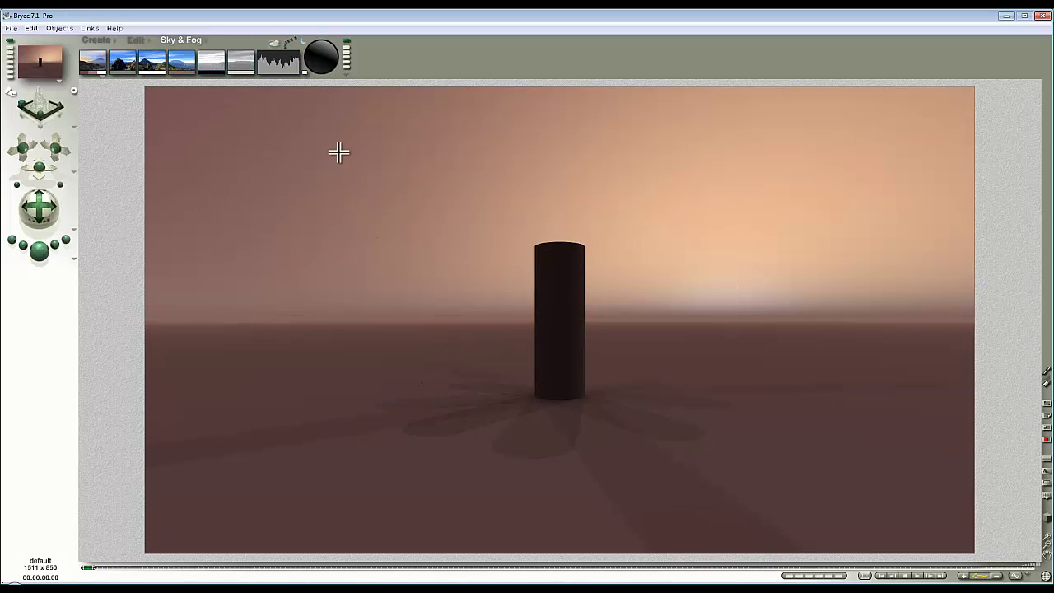
Set the IBL HDRI effect to 35 in the Sky Lab, accept the settings and render the scene
left_click(272, 51)
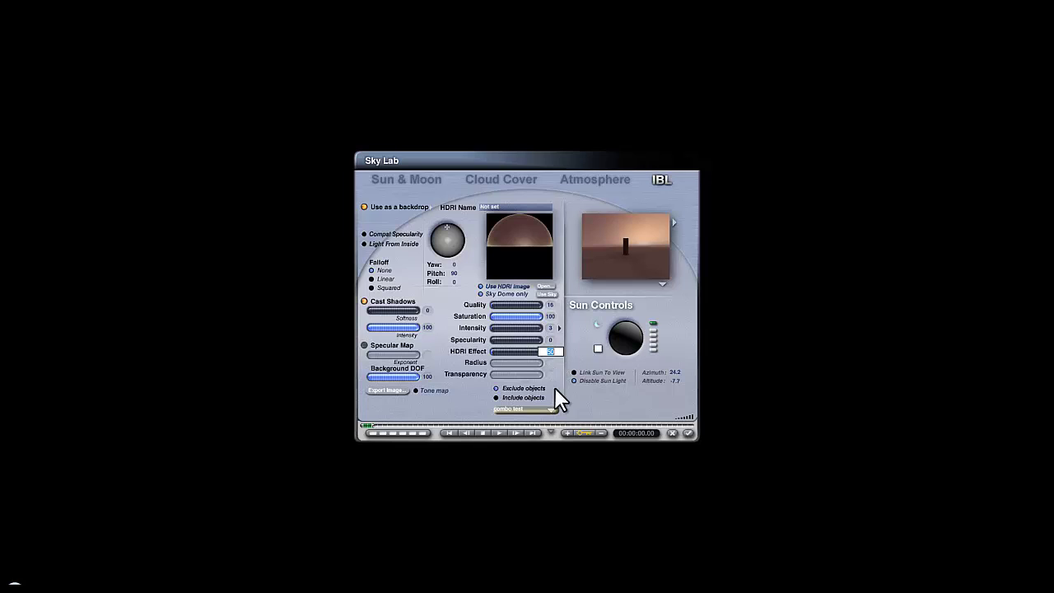
type("35")
key("Return")
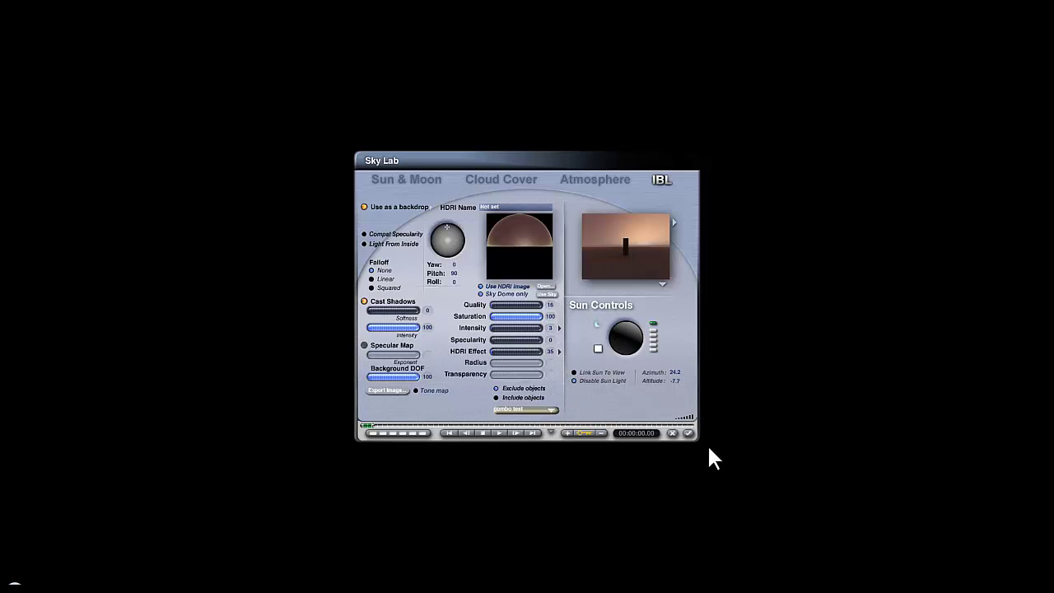
left_click(689, 432)
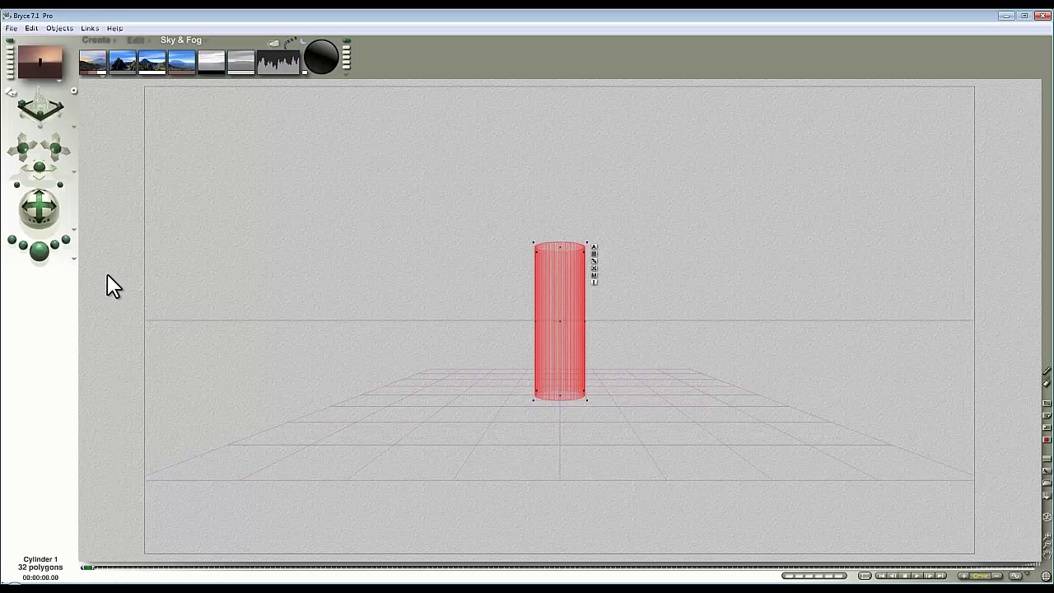
left_click(42, 254)
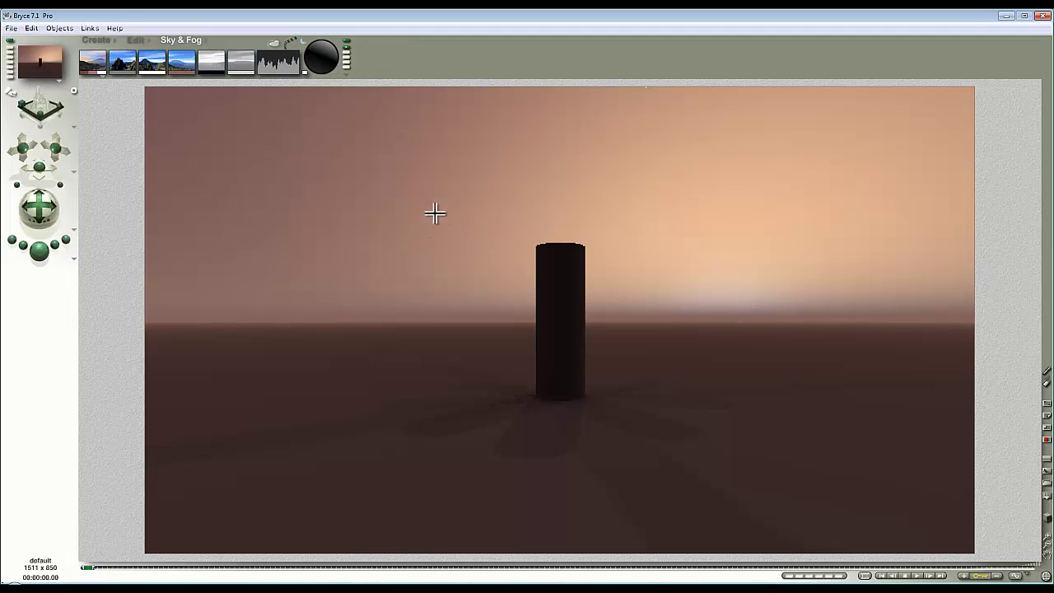
Create a sphere and place it to the right of the cylinder, around horizon height
left_click(98, 39)
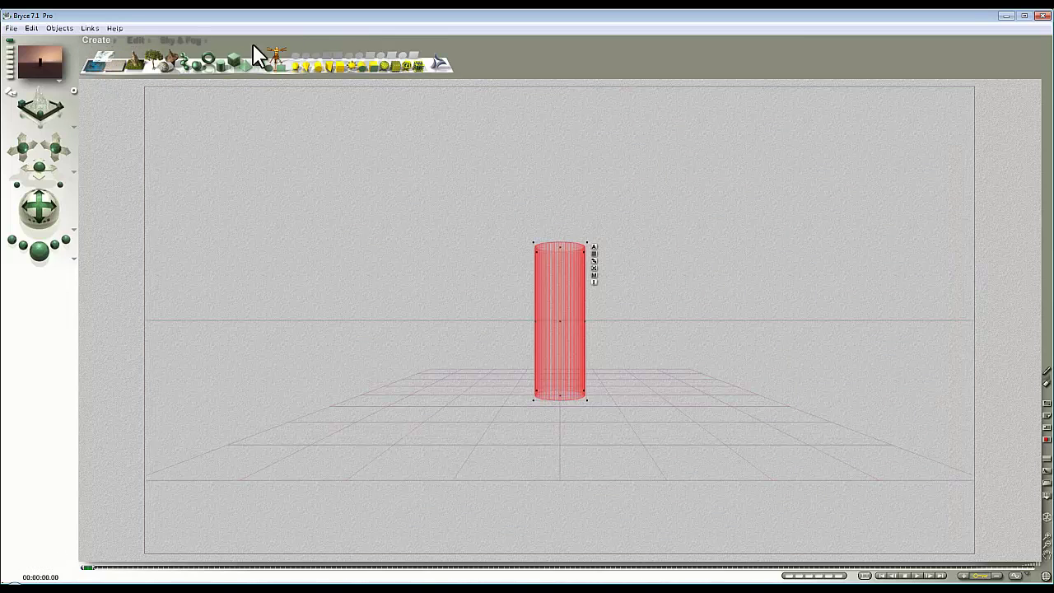
left_click(203, 68)
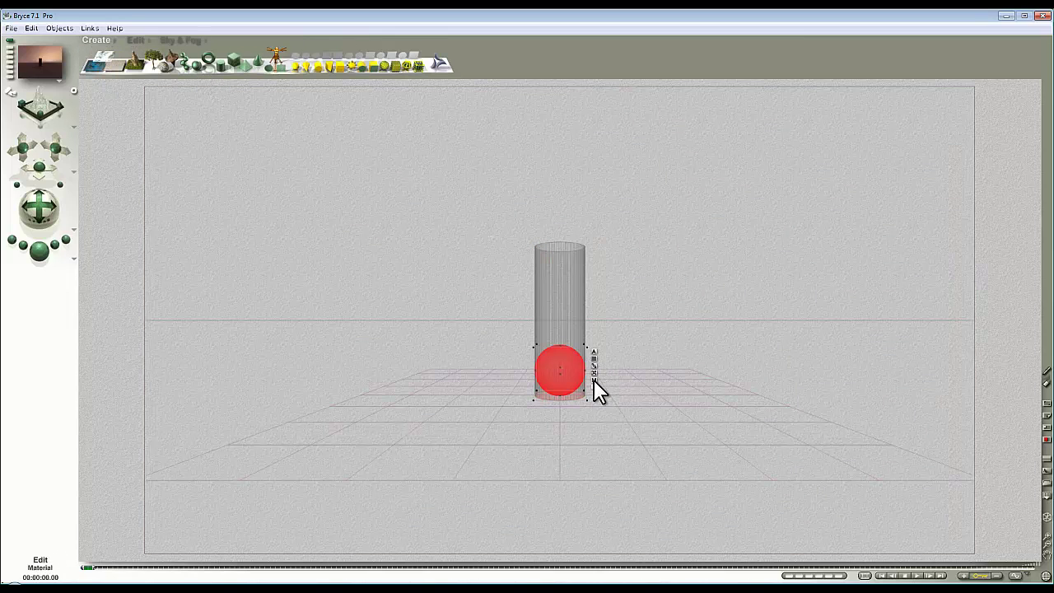
left_click_drag(571, 376, 702, 314)
Make the sphere's material volumetric with ambience 100, edge softness 100 and fuzzy factor 300
left_click(731, 306)
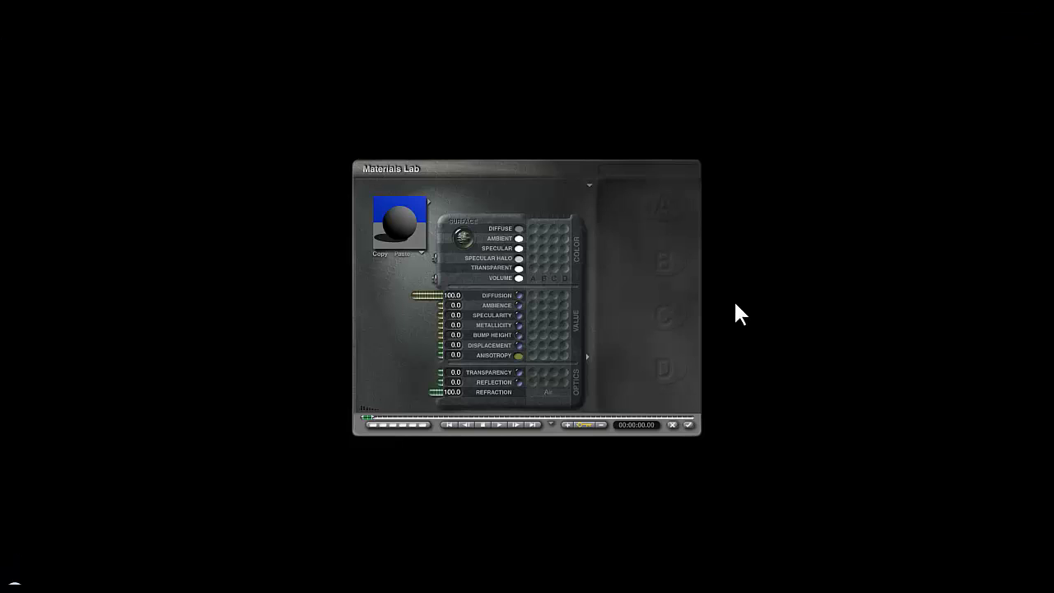
left_click(462, 239)
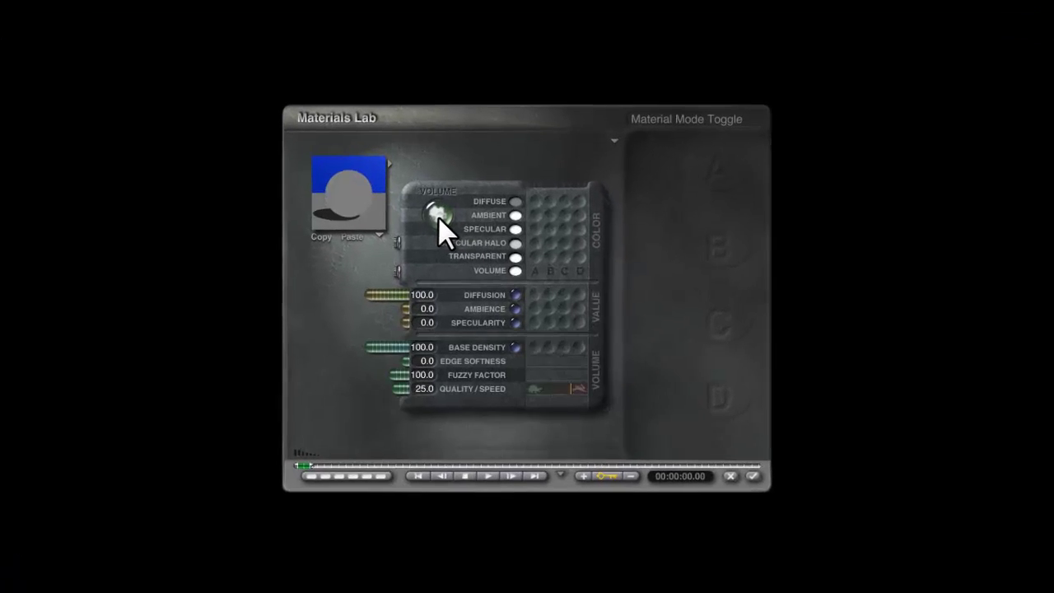
left_click_drag(434, 312, 346, 327)
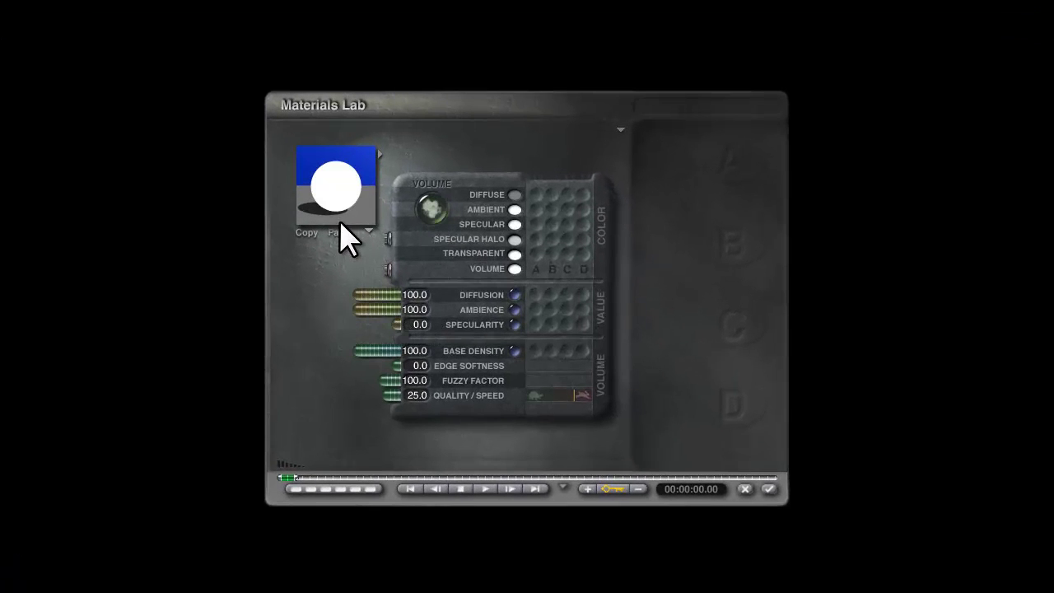
left_click_drag(391, 367, 313, 393)
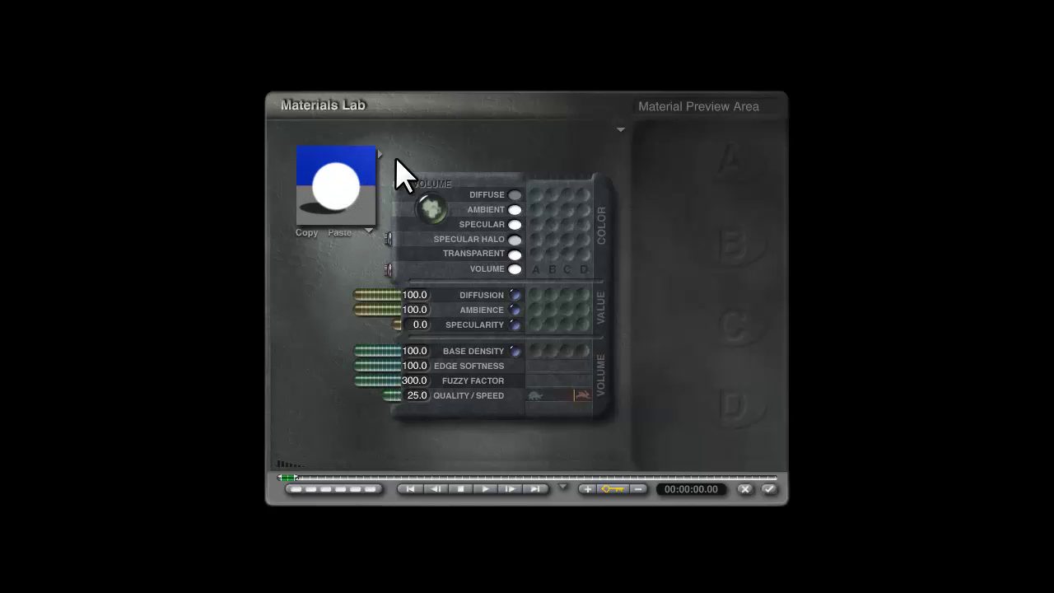
Turn off cast, receive and self shadows in the sphere's material, enable Sky Integration, accept the material and render
left_click(621, 130)
left_click(638, 321)
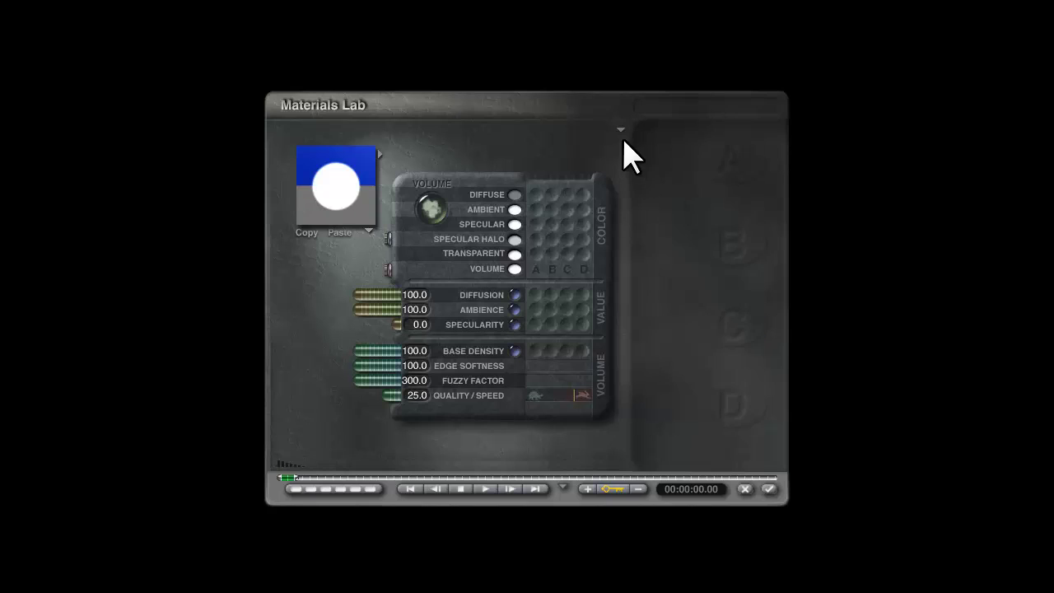
left_click(622, 131)
left_click(656, 320)
left_click(621, 130)
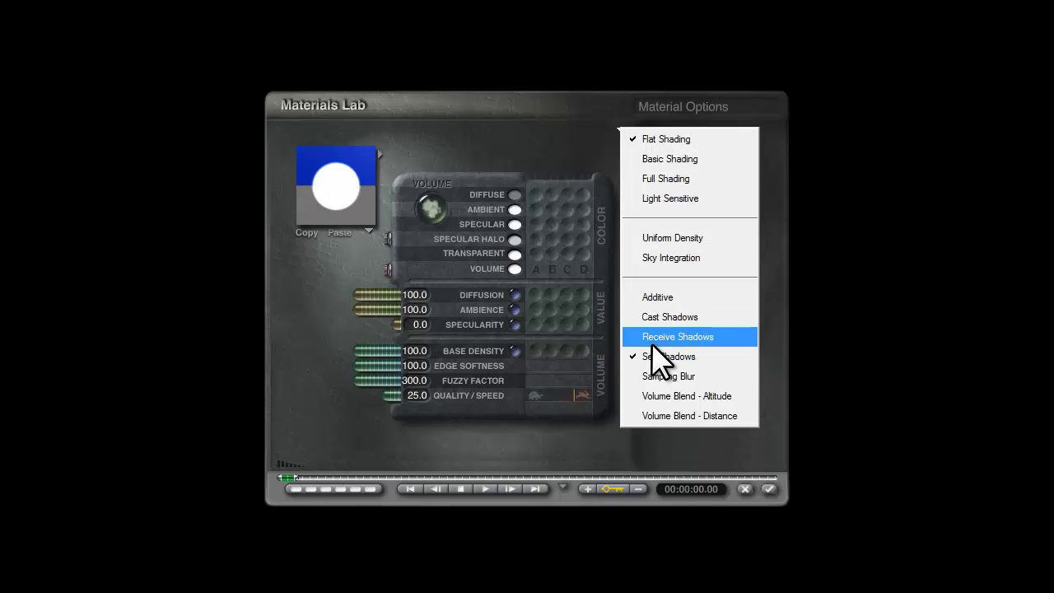
left_click(658, 357)
left_click(621, 132)
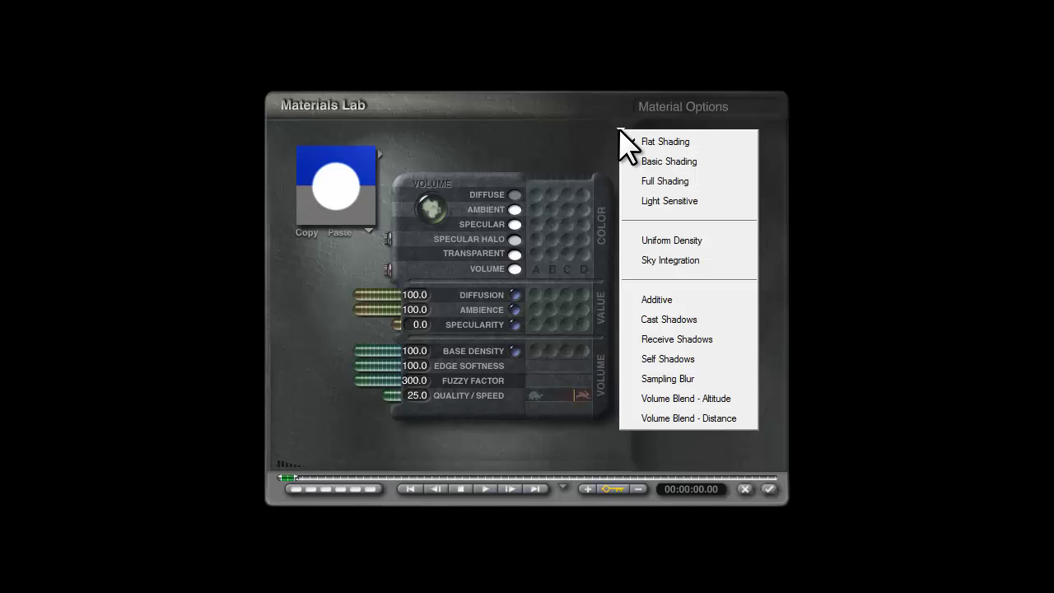
left_click(672, 266)
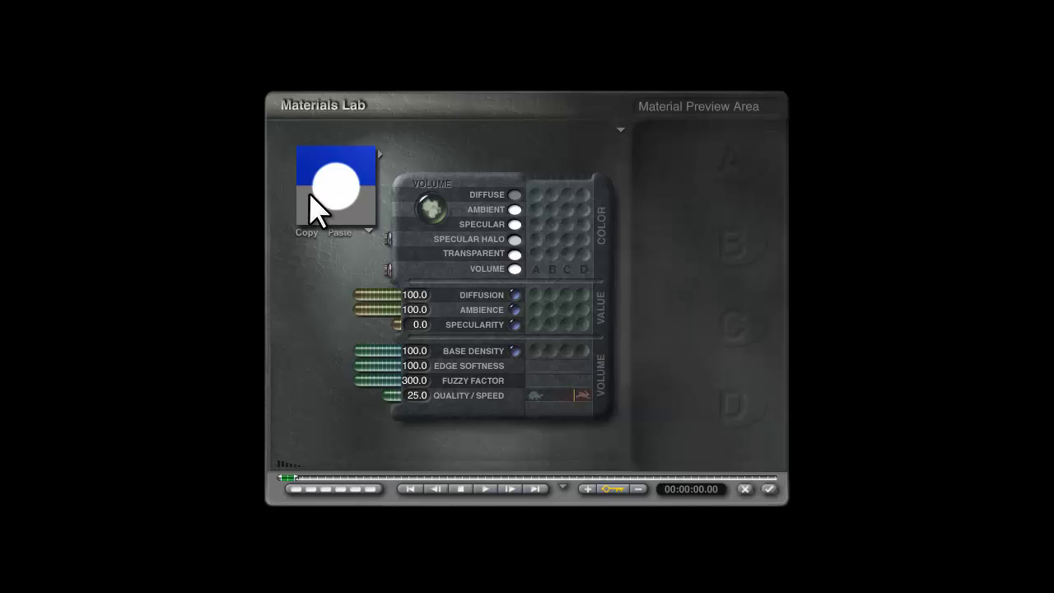
left_click(770, 488)
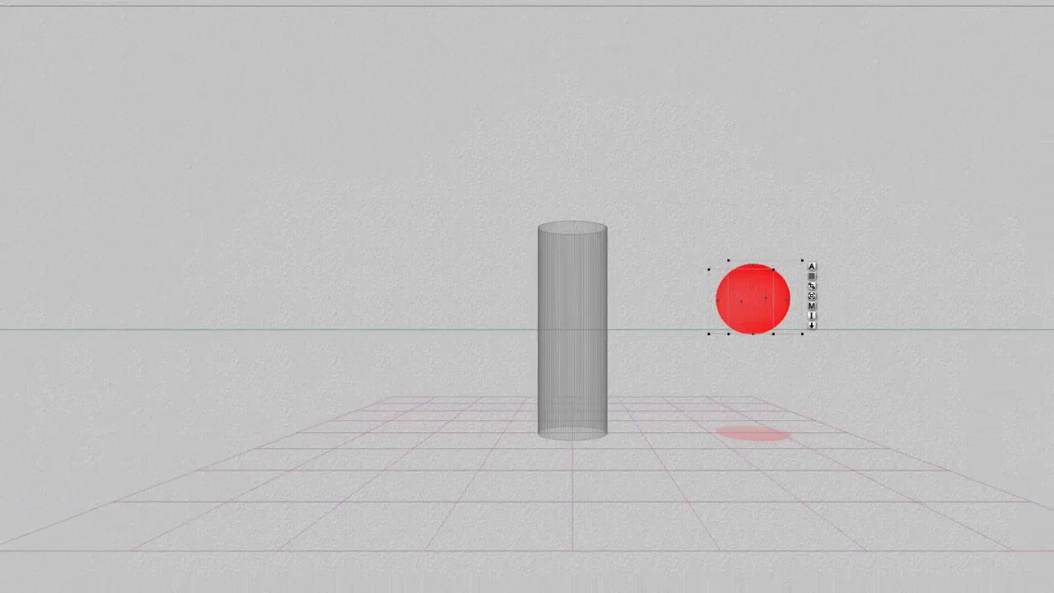
key("ctrl+r")
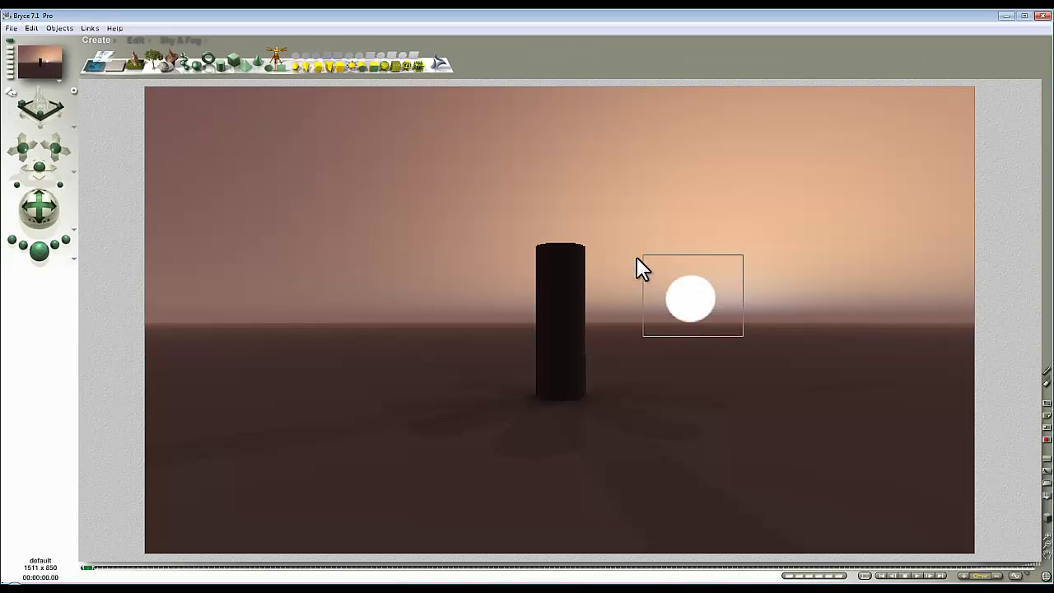
Enlarge the sphere and move it far behind the cylinder in the top view, and test-render its area from the camera
mouse_move(696, 312)
key("ctrl+3")
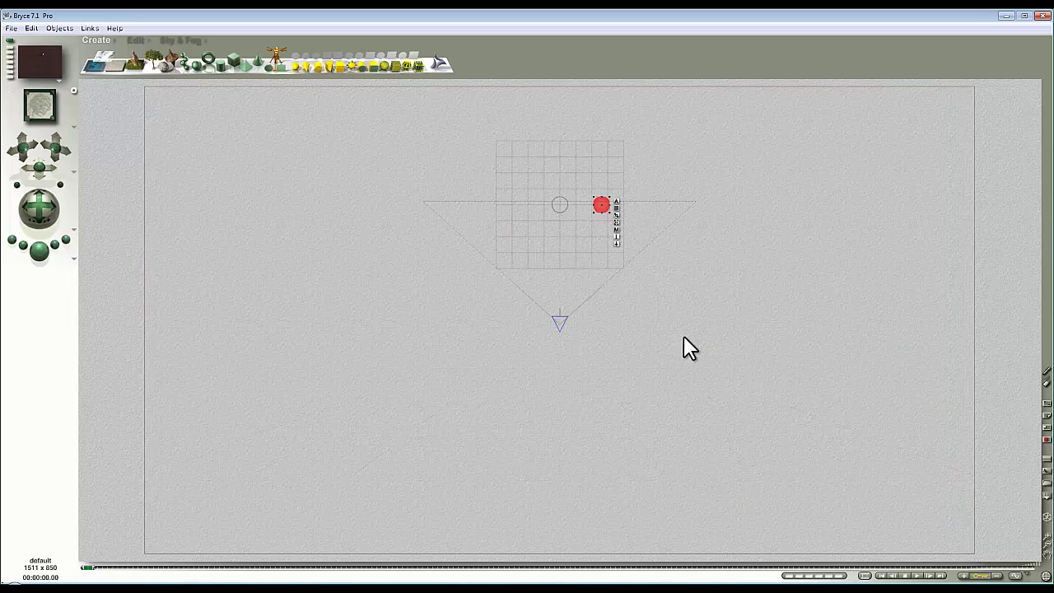
left_click(1047, 550)
left_click(1047, 550)
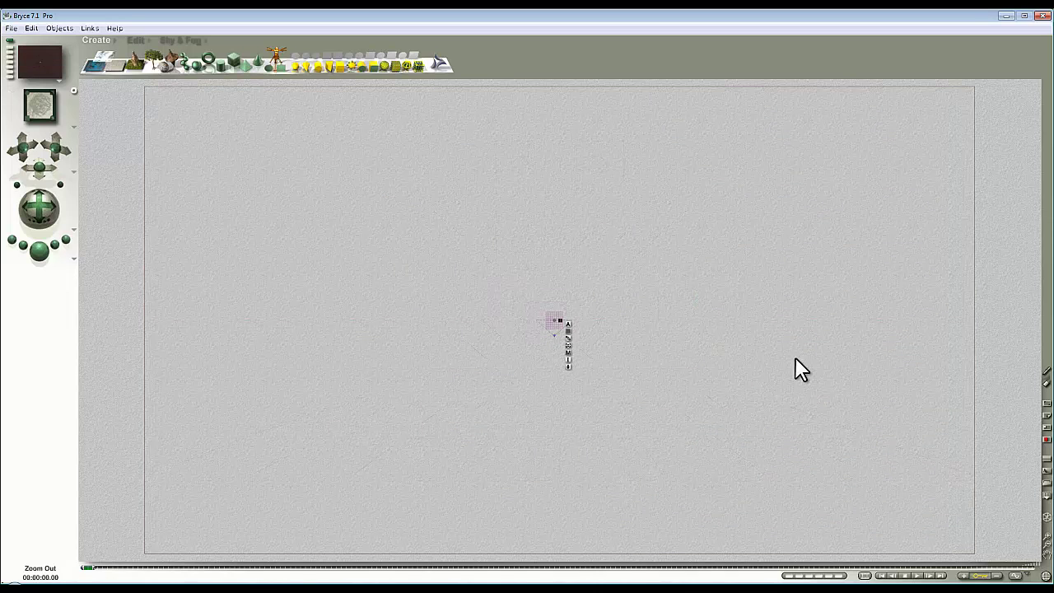
left_click(136, 39)
left_click_drag(132, 63, 459, 249)
left_click_drag(588, 353, 611, 72)
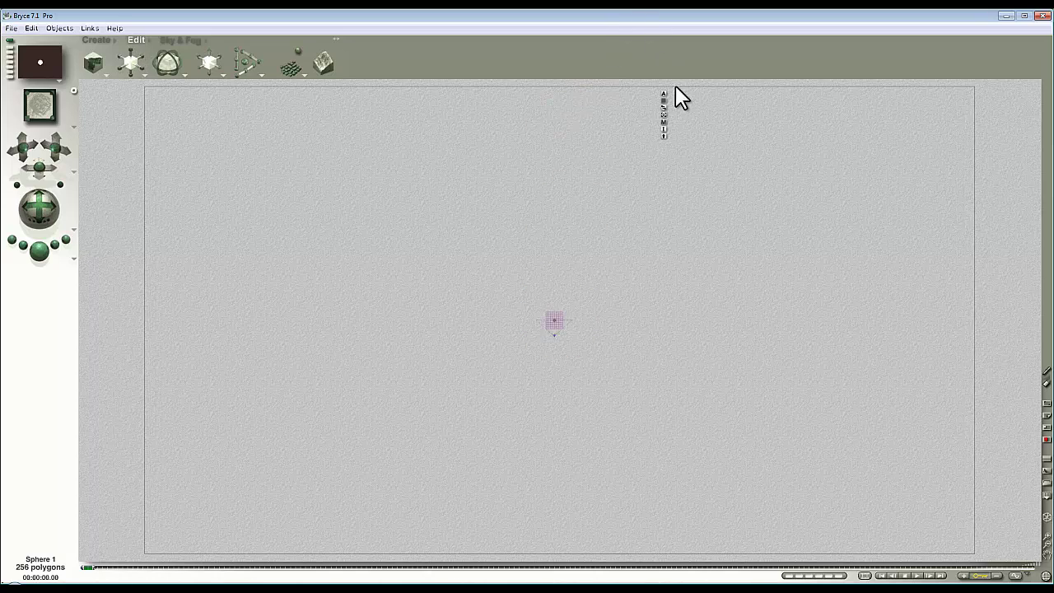
key("ctrl+1")
left_click_drag(642, 254, 605, 272)
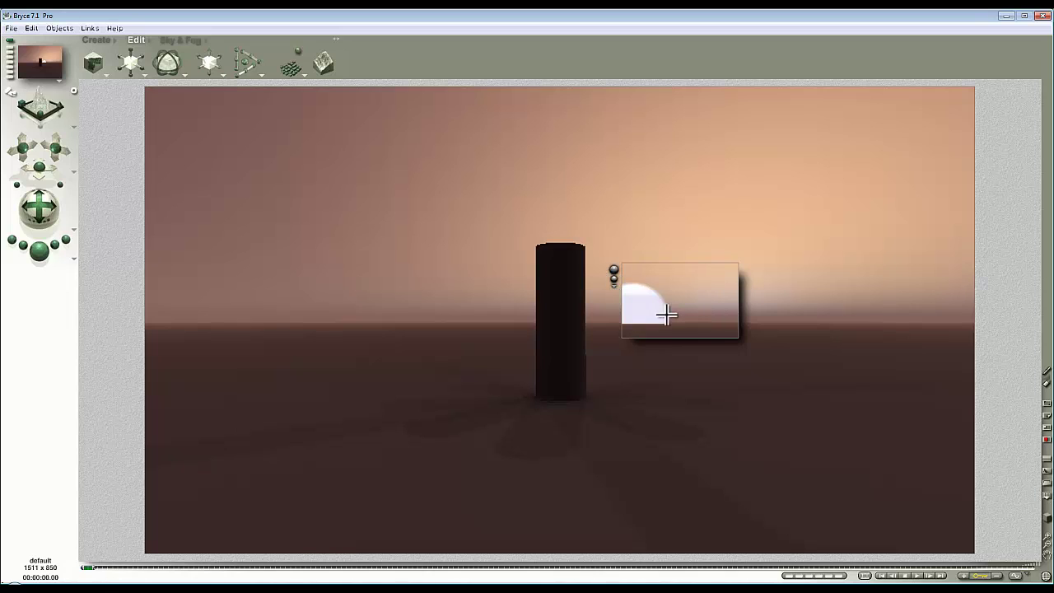
Move the sphere even farther from the camera in the zoomed-out top view and return to the camera view
key("ctrl+2")
left_click(1046, 548)
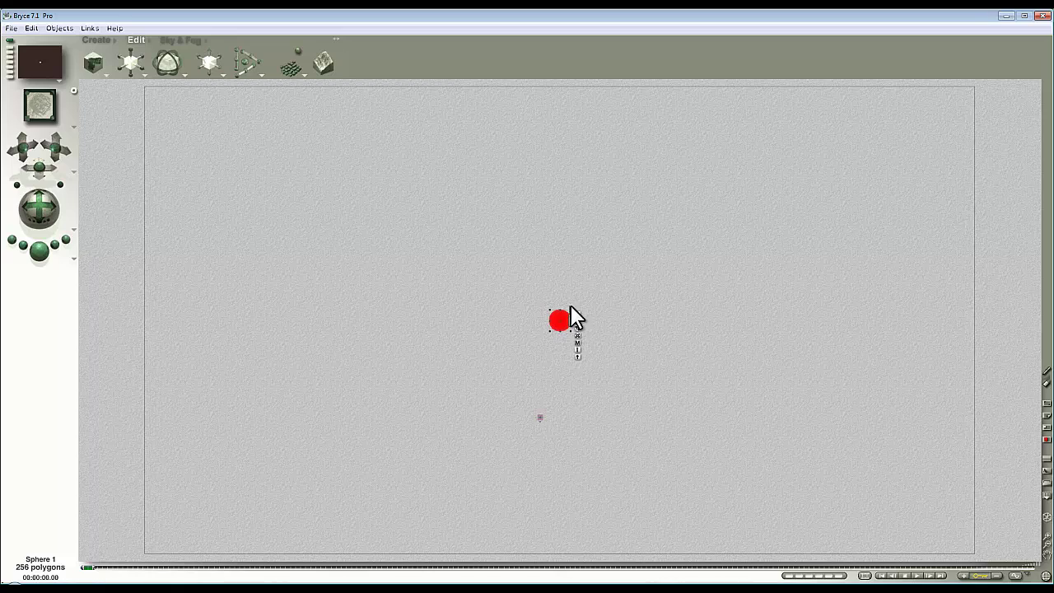
left_click_drag(564, 324, 618, 219)
key("ctrl+1")
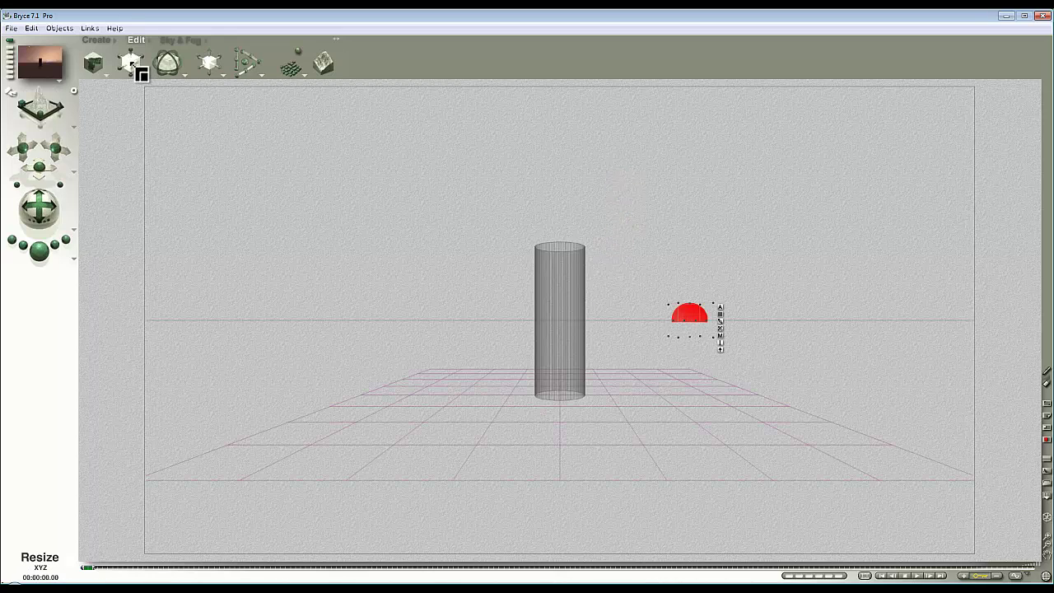
Enlarge the distant sphere, raise it so most of it sits above the horizon, and render the scene
mouse_move(136, 67)
left_mouse_down()
mouse_move(152, 66)
mouse_move(599, 361)
left_mouse_up()
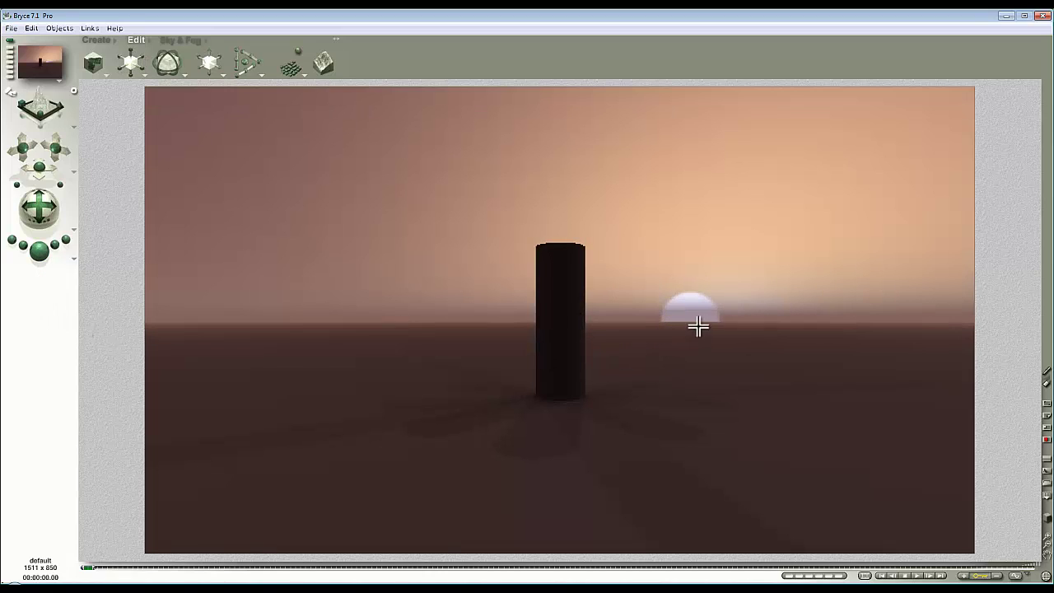
left_click(703, 326)
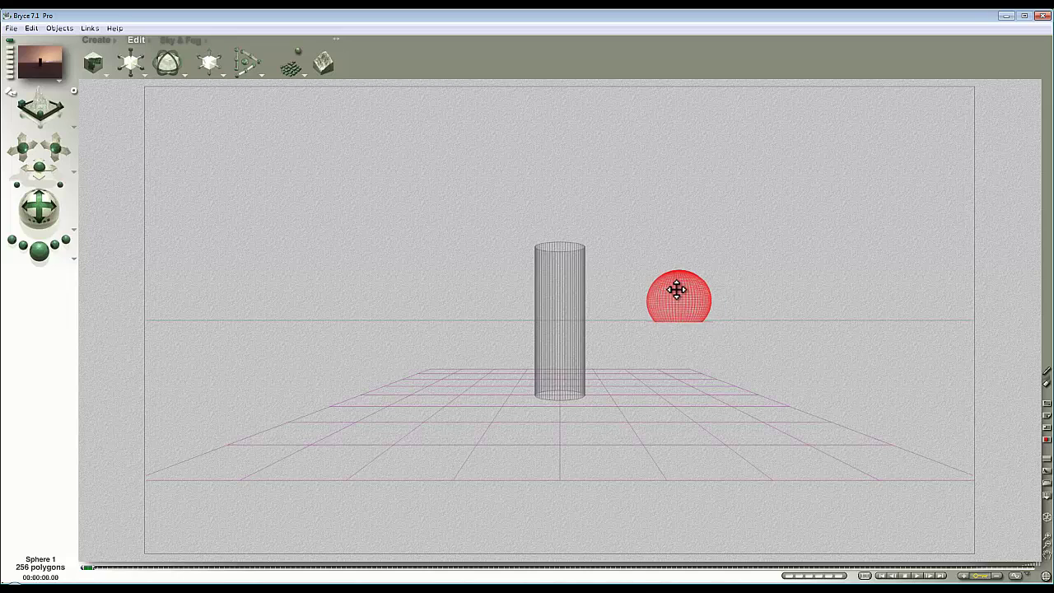
left_click(46, 256)
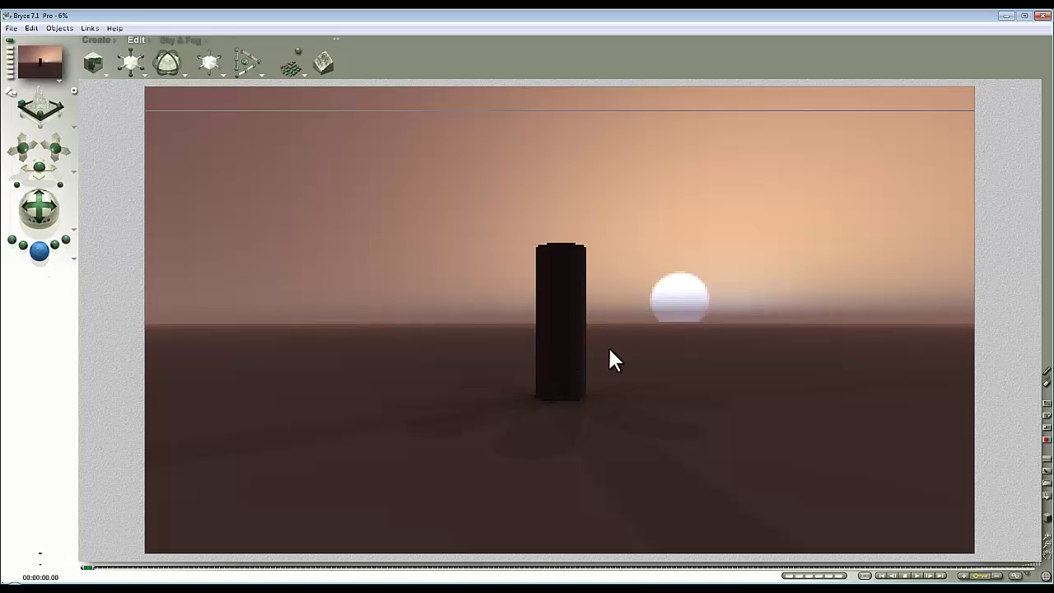
Move the sphere closer to the cylinder in the top view and test-render its area from the camera
left_click(689, 335)
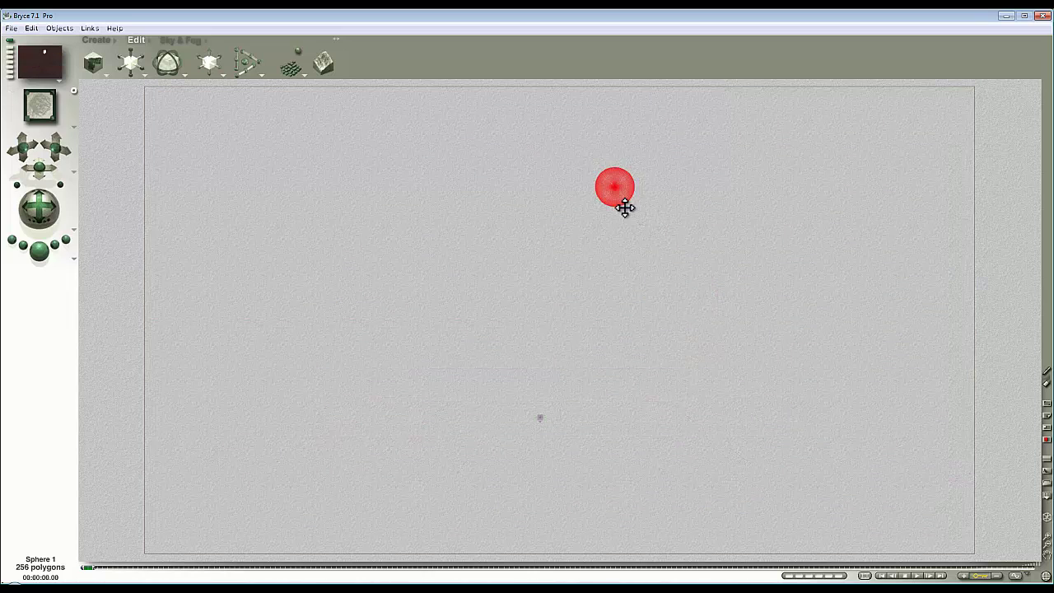
left_click_drag(623, 206, 626, 263)
key("Escape")
left_click_drag(763, 349, 564, 224)
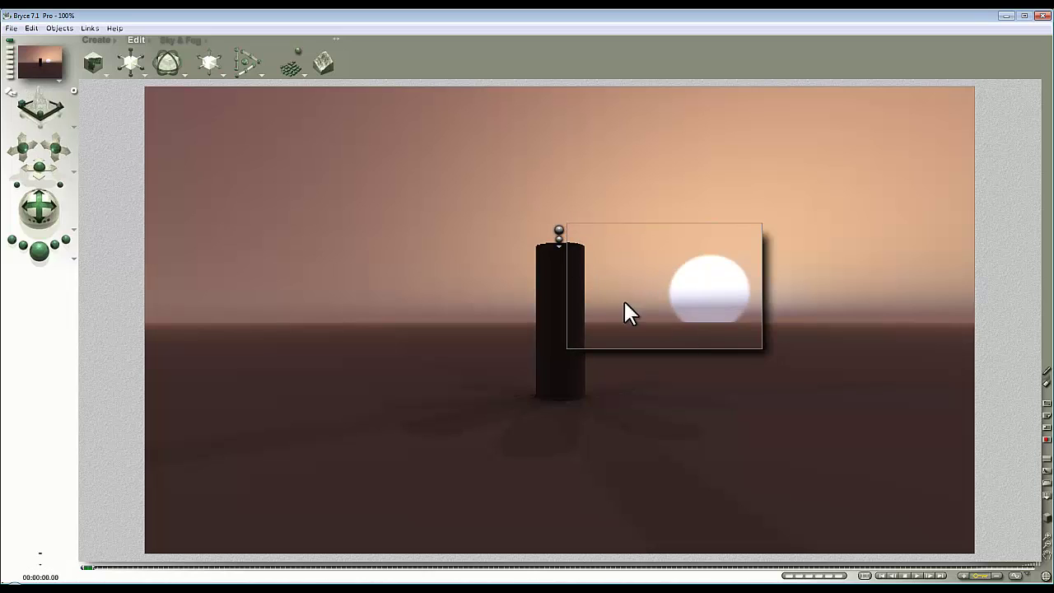
Lower the sphere and shift it slightly toward the cylinder so it is half sunk below the horizon, and render
left_click(721, 306)
left_click_drag(712, 299, 683, 319)
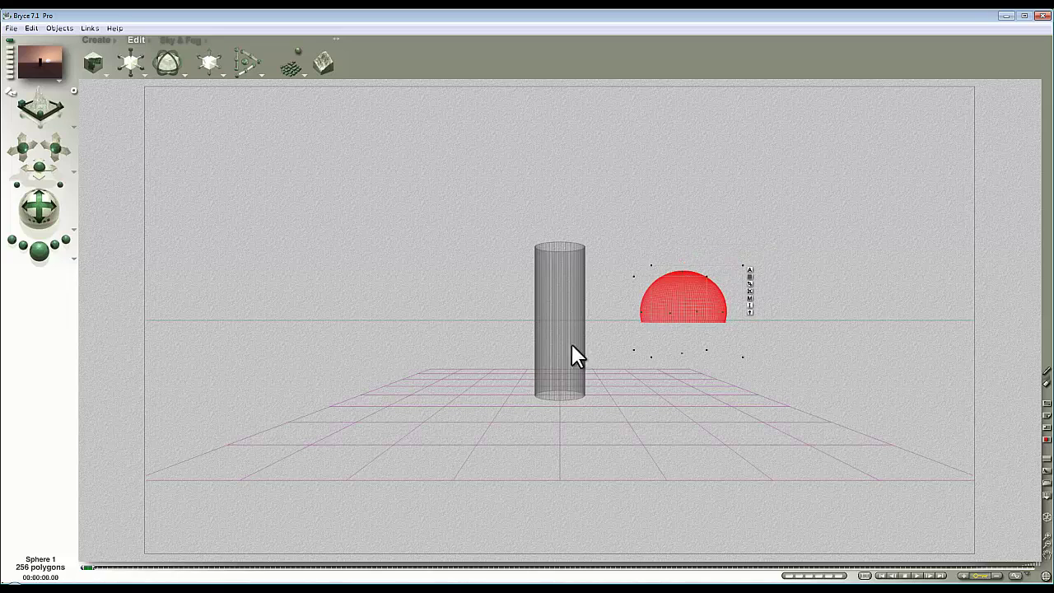
key("Escape")
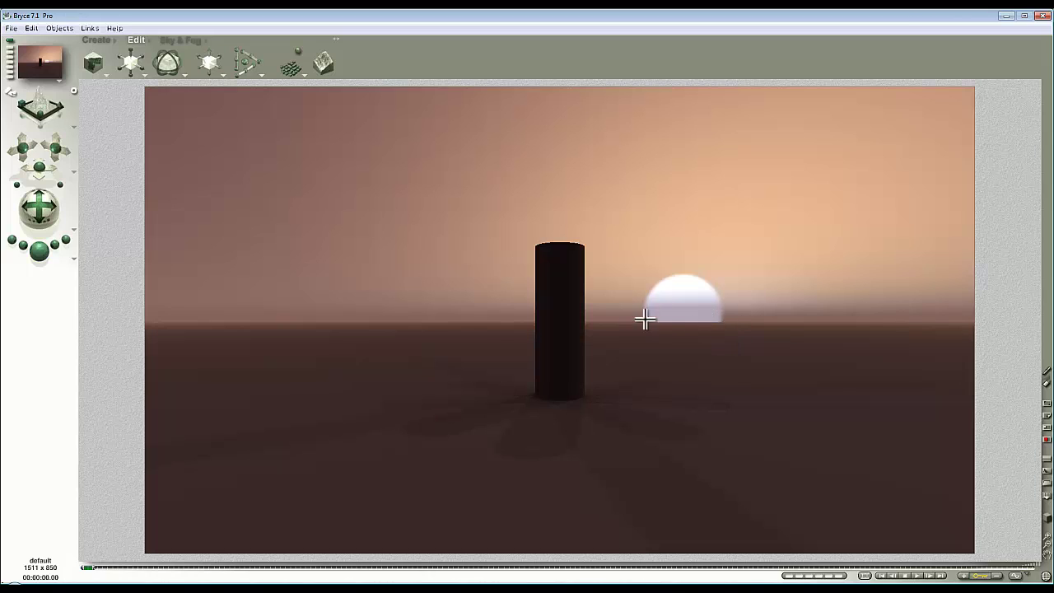
Set the ambient colour of the sphere's material to pale orange, accept the material and render the scene
left_click(704, 307)
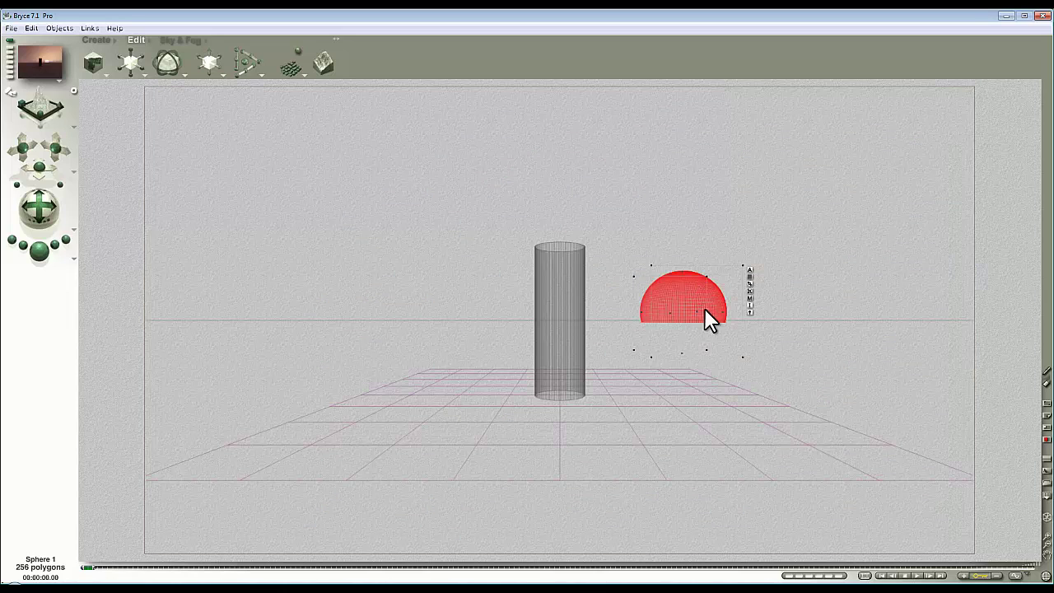
left_click(748, 297)
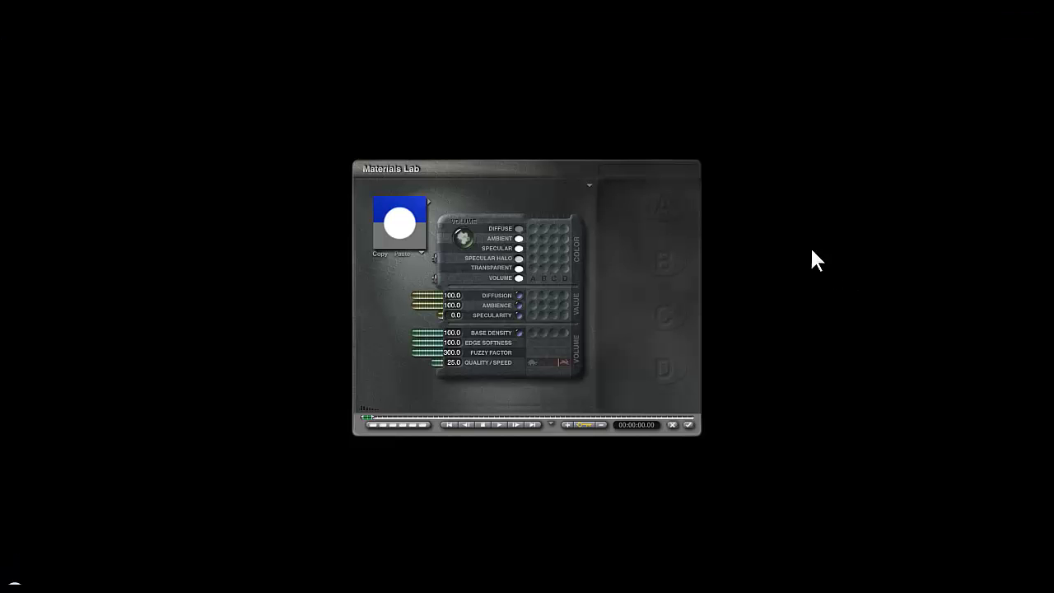
left_click(517, 239)
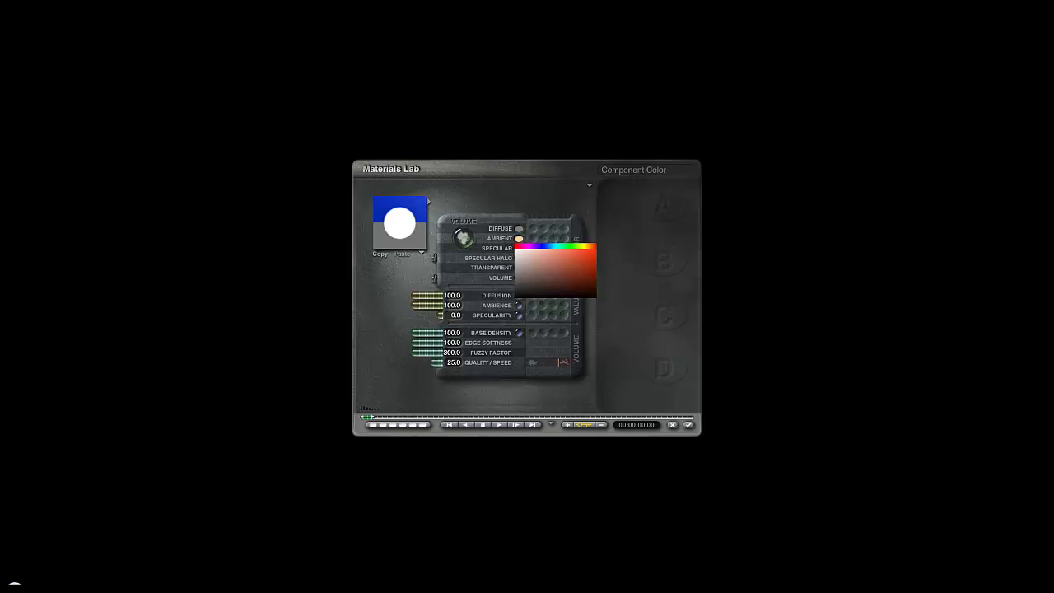
left_click(688, 424)
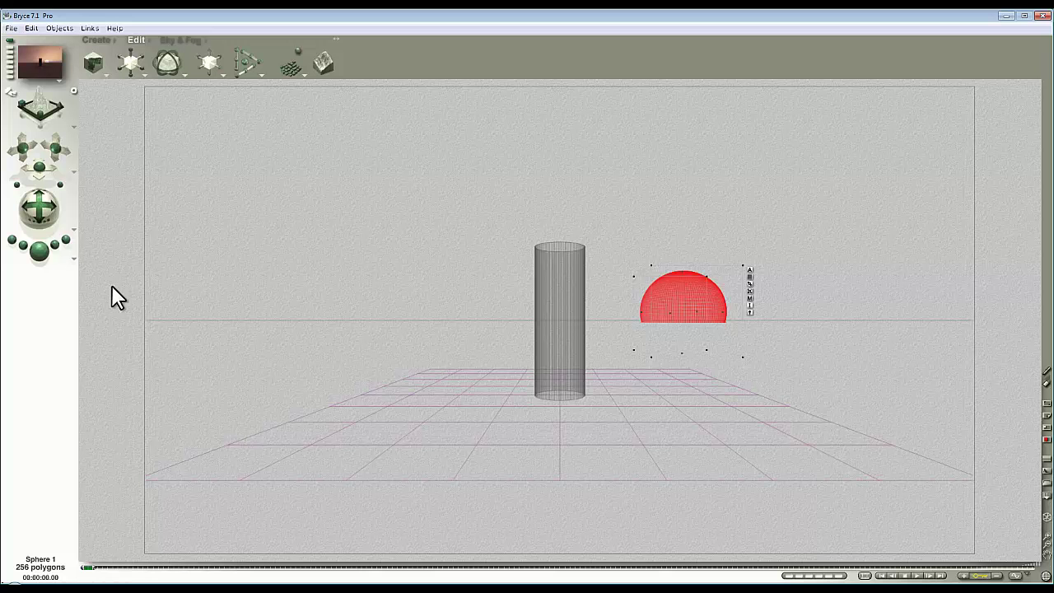
left_click(39, 252)
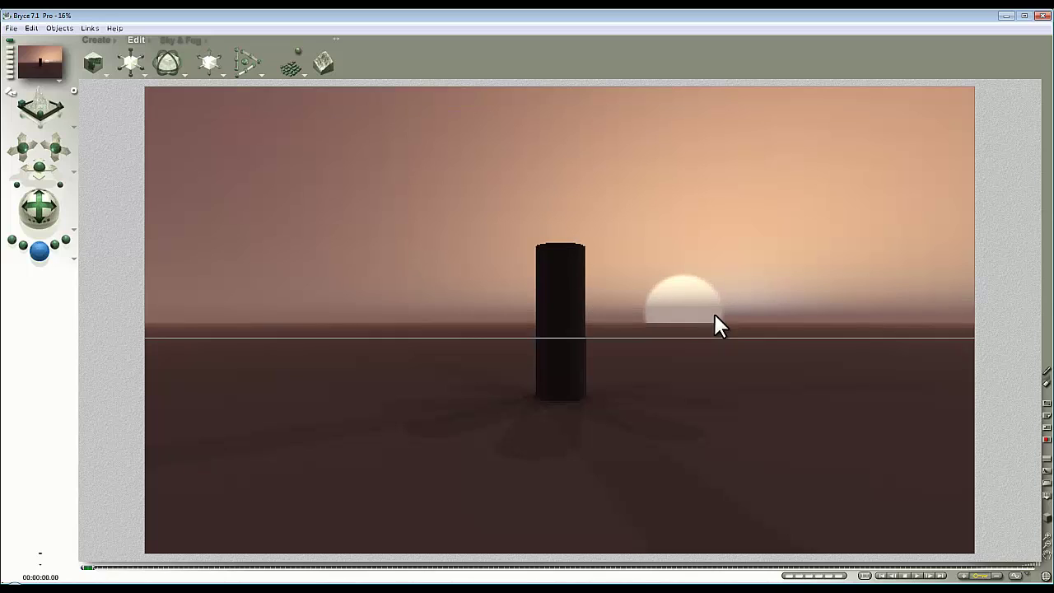
Test-render the area around the sphere and re-render the scene with the sky's own sun shown behind it
left_click_drag(742, 352, 604, 255)
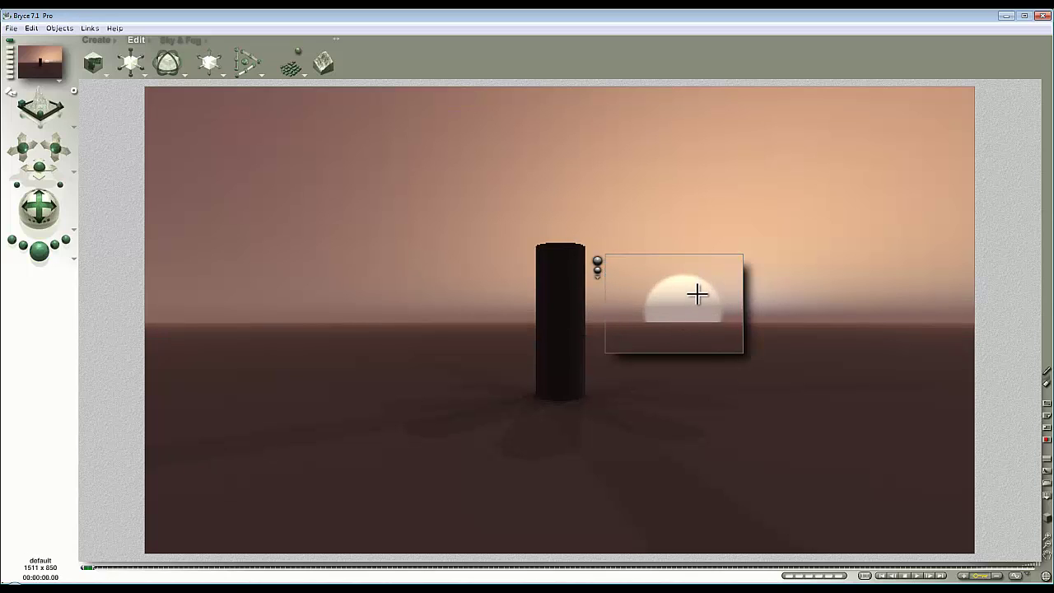
left_click(700, 334)
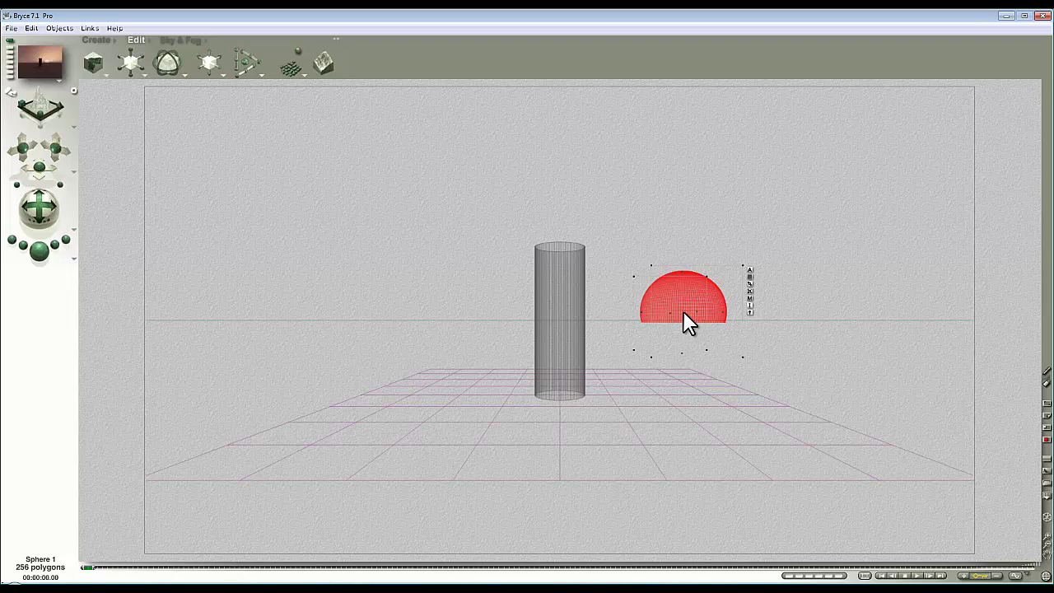
left_click(45, 250)
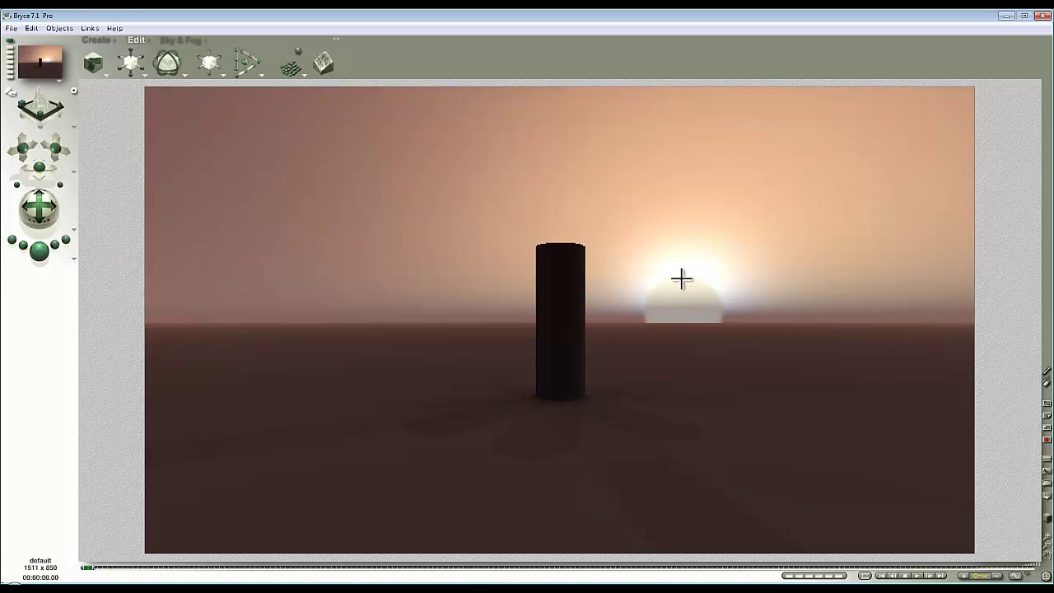
Add a distant light to the scene and look up the sun's azimuth and altitude in the Sky Lab
left_click(100, 40)
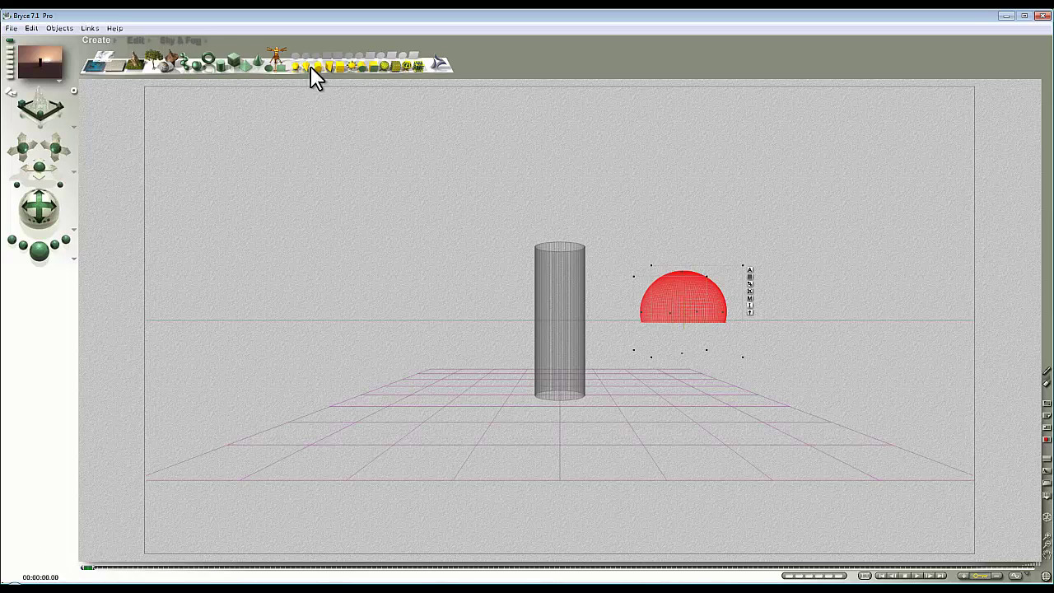
left_click(351, 65)
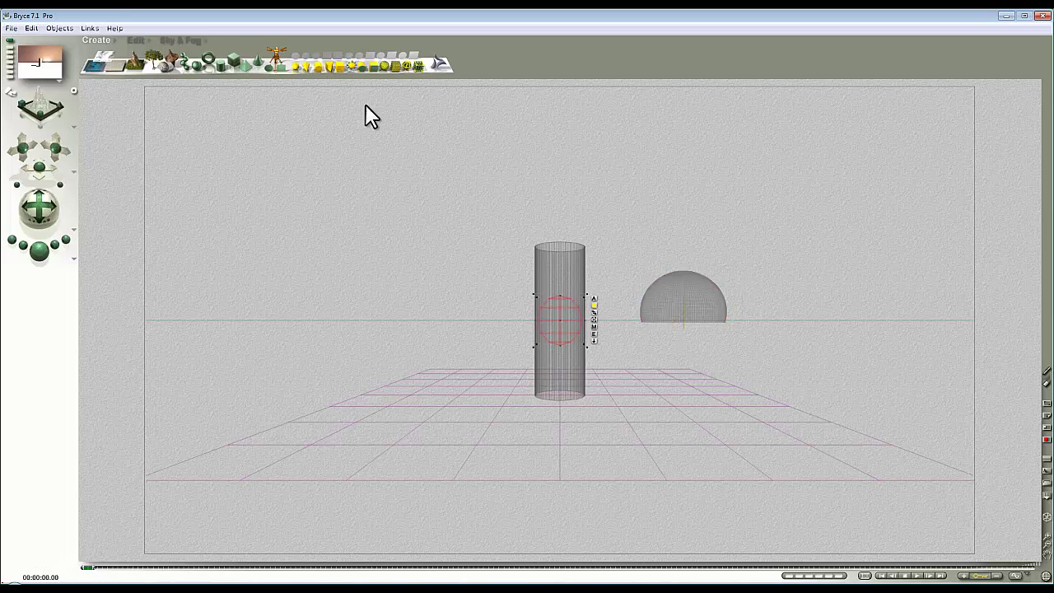
left_click(174, 39)
left_click(273, 47)
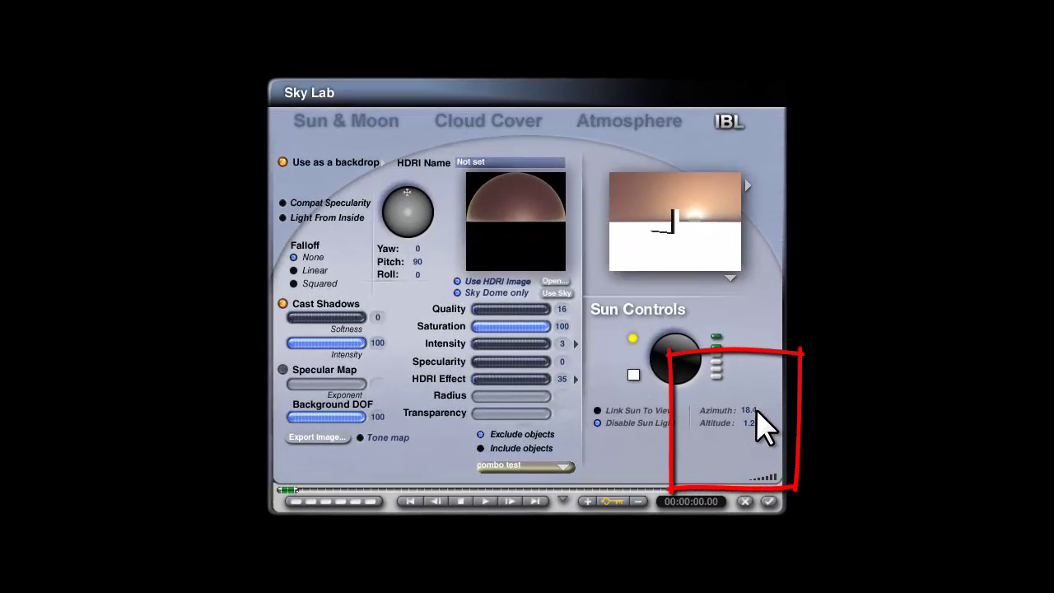
left_click(769, 502)
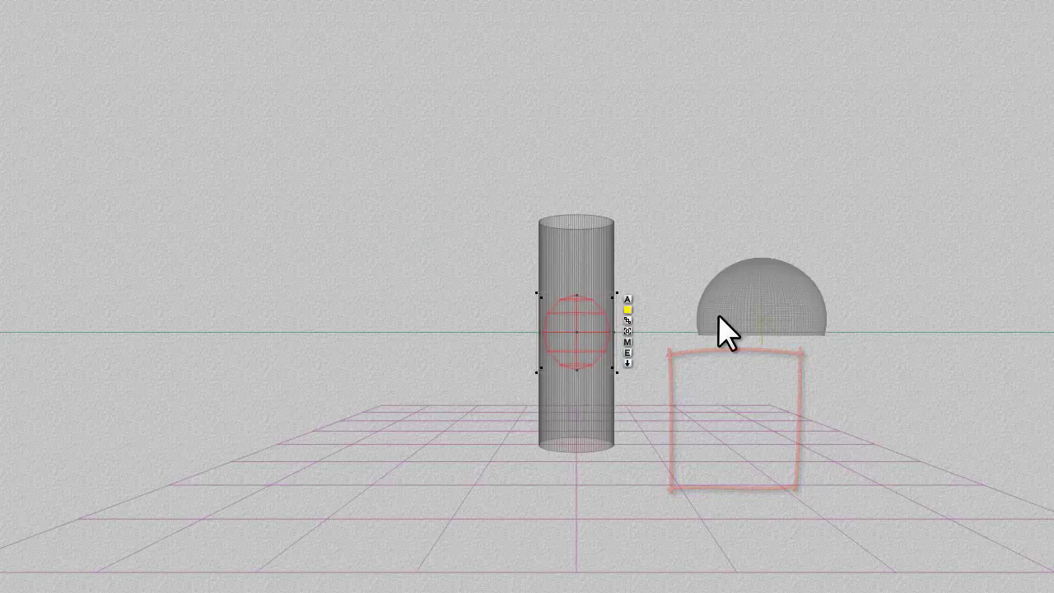
Aim the distant light from the sun's direction by setting its azimuth to 18.4 and altitude to 1.2
left_click(628, 354)
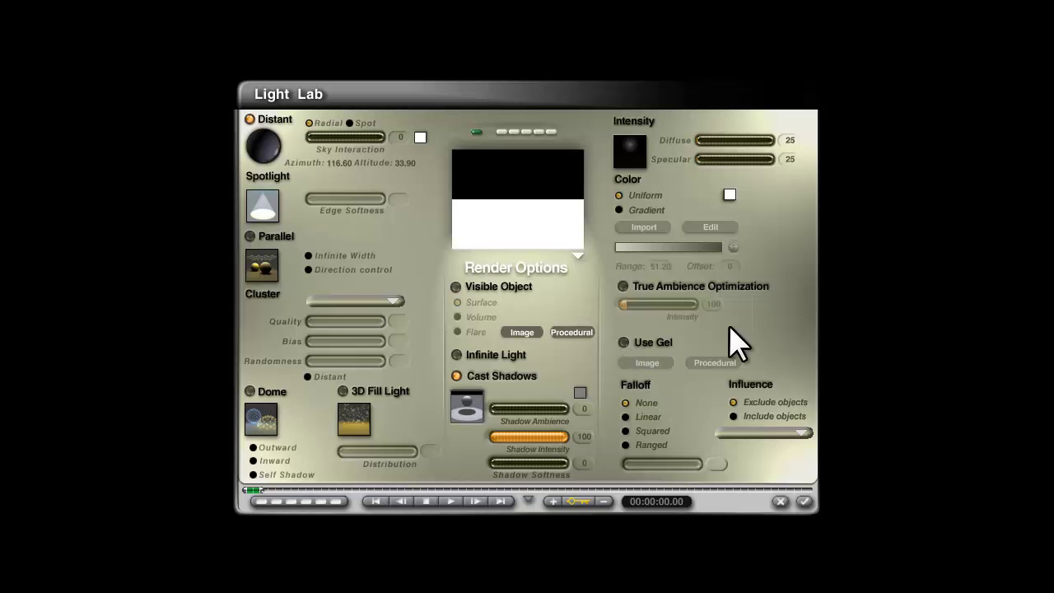
left_click(333, 164)
type("18.4")
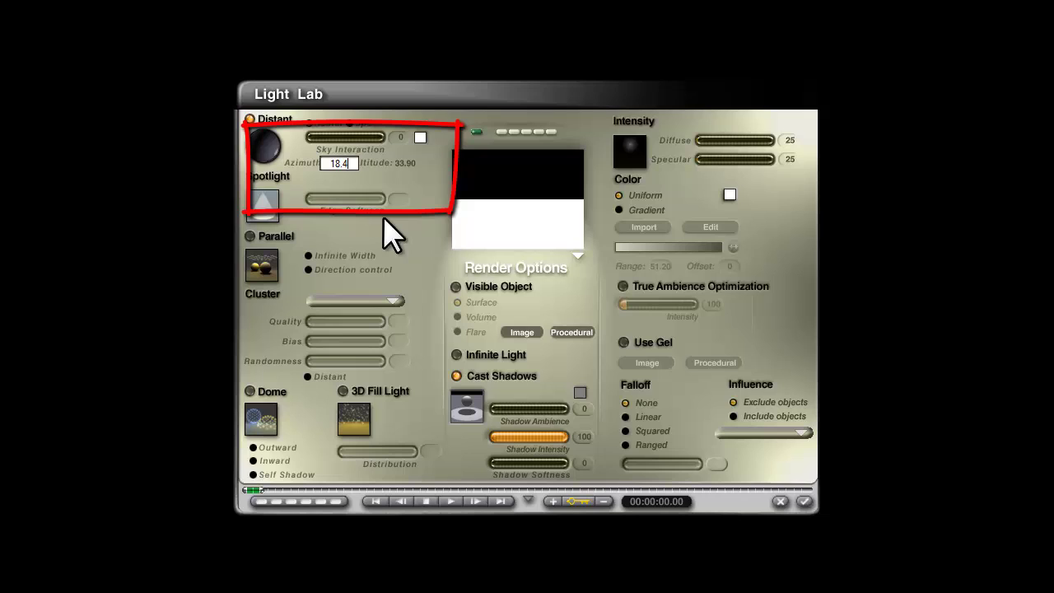
left_click(405, 163)
type("1")
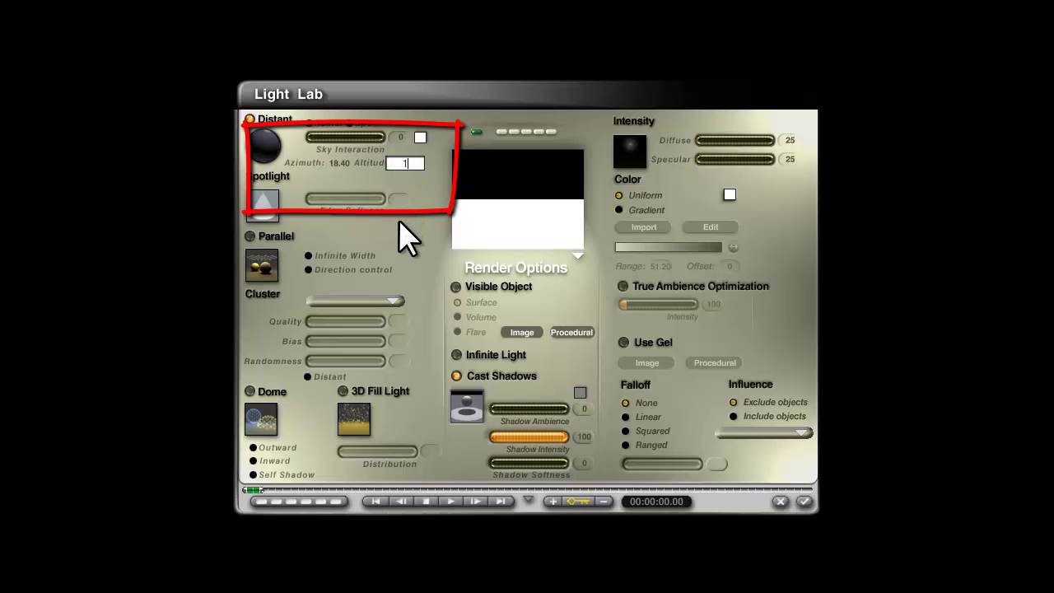
type(".2")
key("Return")
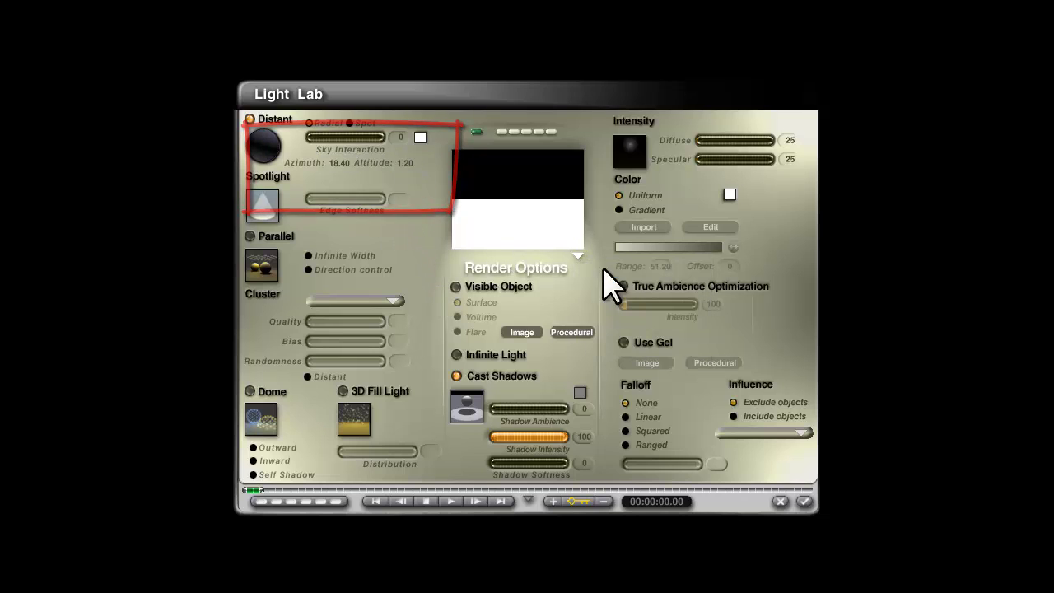
Set the distant light's specular intensity to 0 and diffuse intensity to 20, accept the light settings and render
left_click(788, 158)
key("Return")
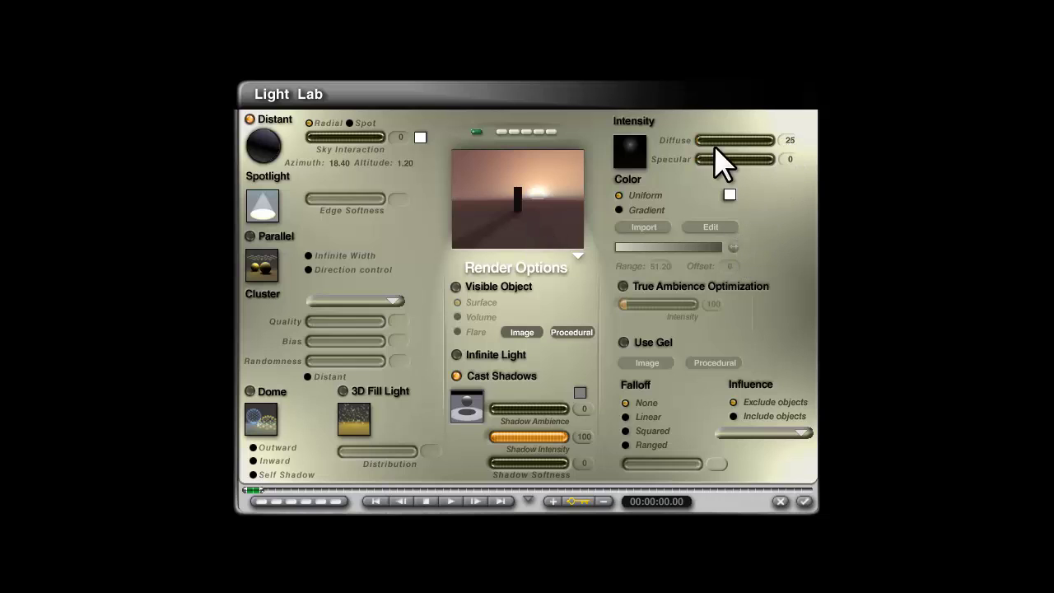
left_click(789, 141)
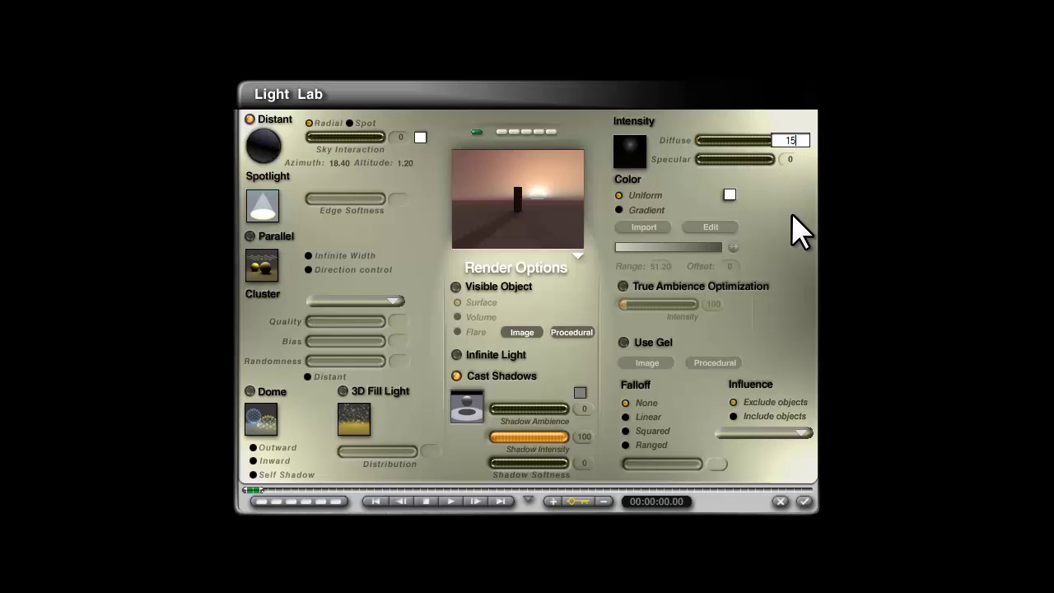
type("15")
double_click(791, 141)
type("20")
key("Return")
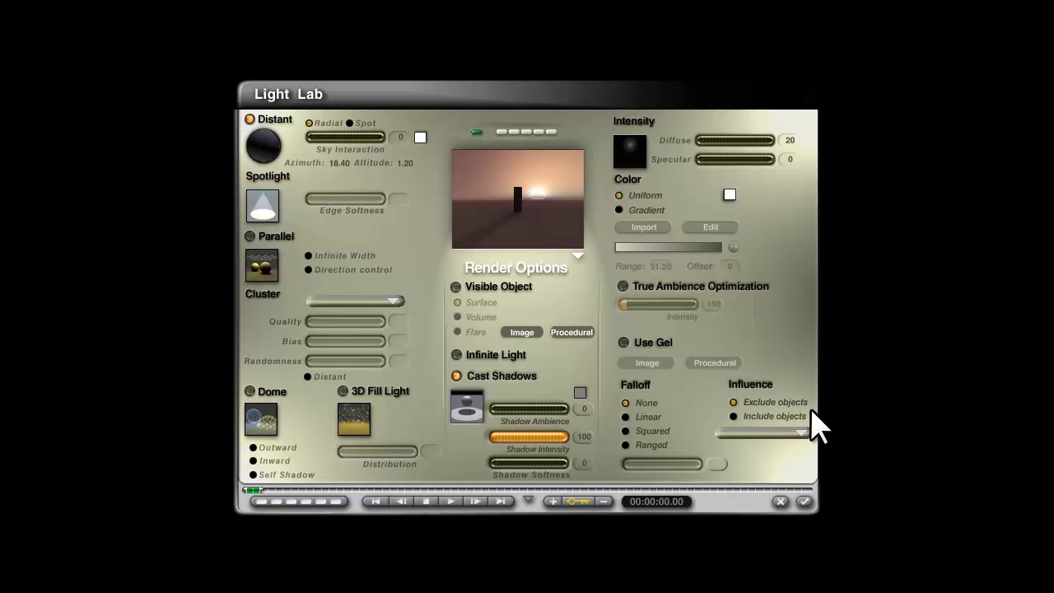
left_click(802, 500)
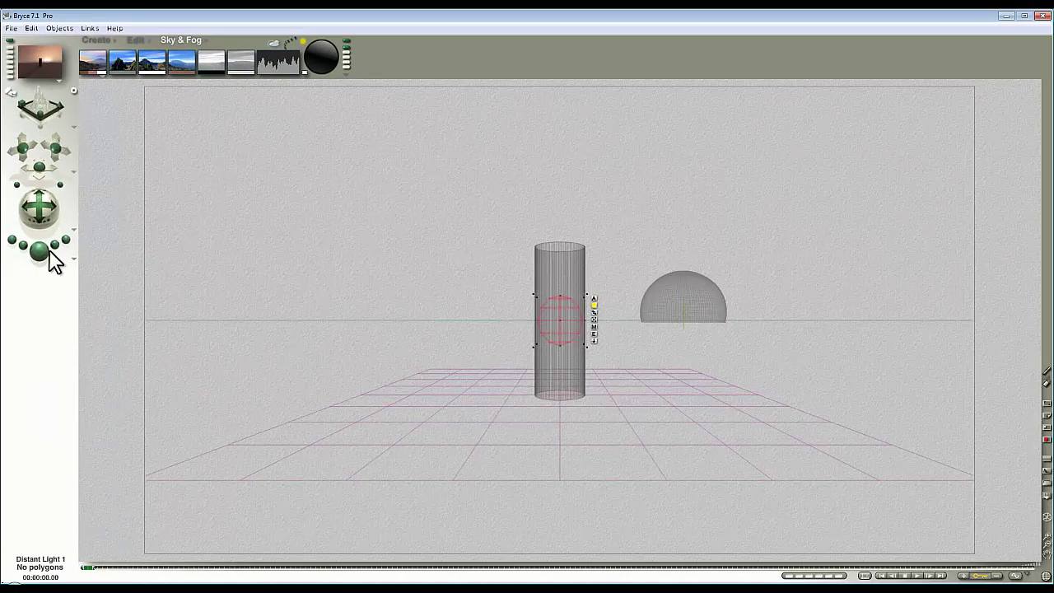
left_click(0, 242)
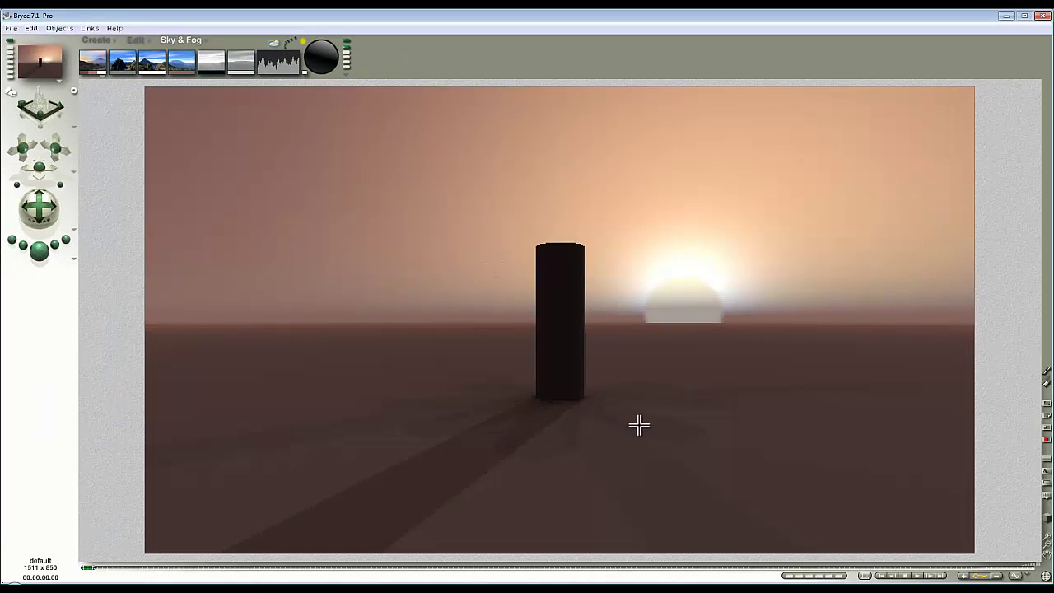
left_click(641, 381)
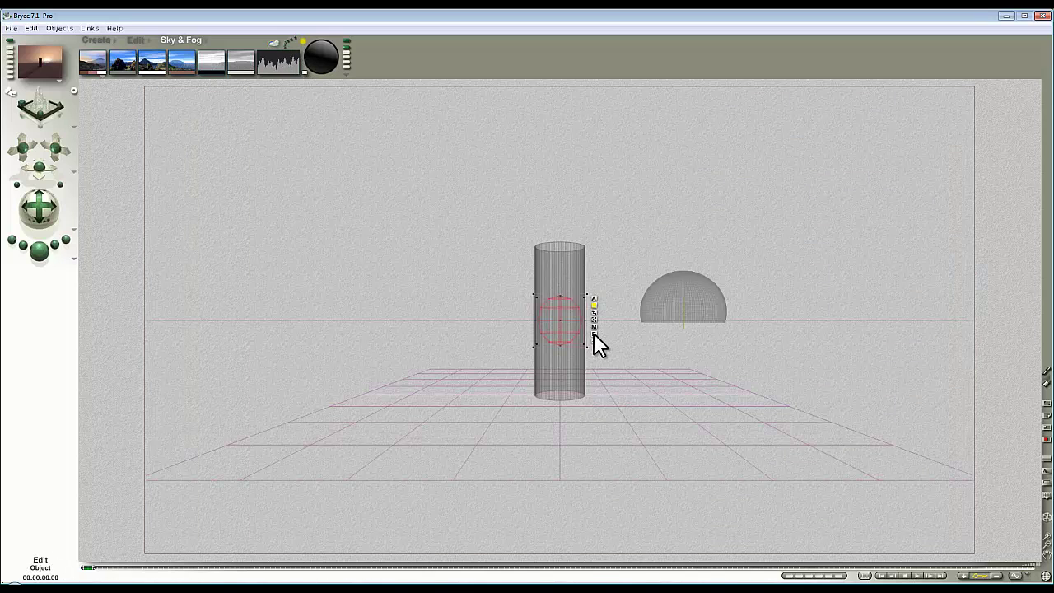
Give the distant light a uniform pale yellow-orange colour, and render the scene with the sky's own sun hidden
left_click(593, 333)
left_click(661, 229)
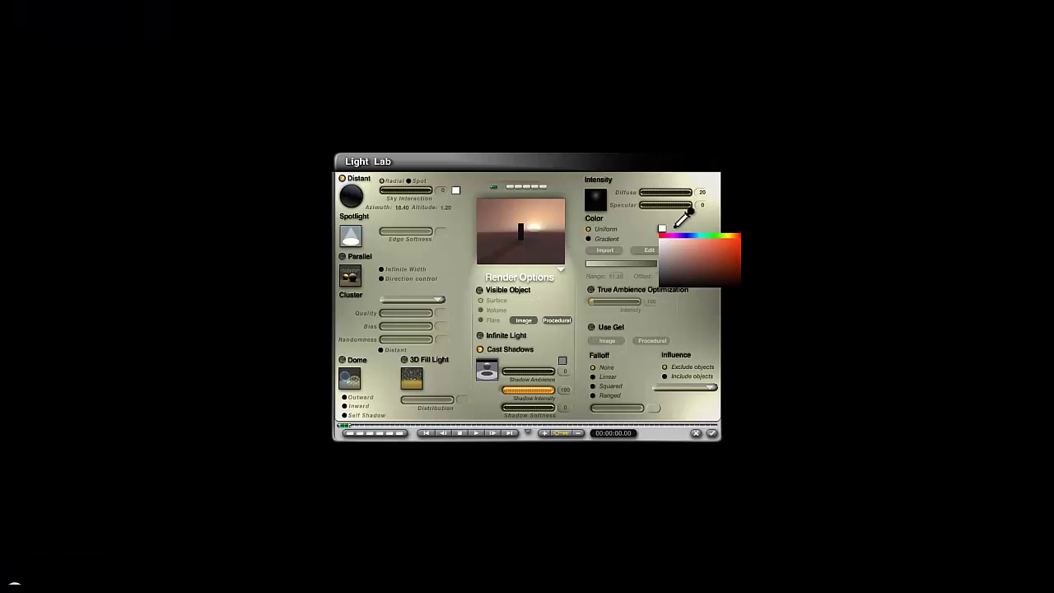
left_click(724, 238)
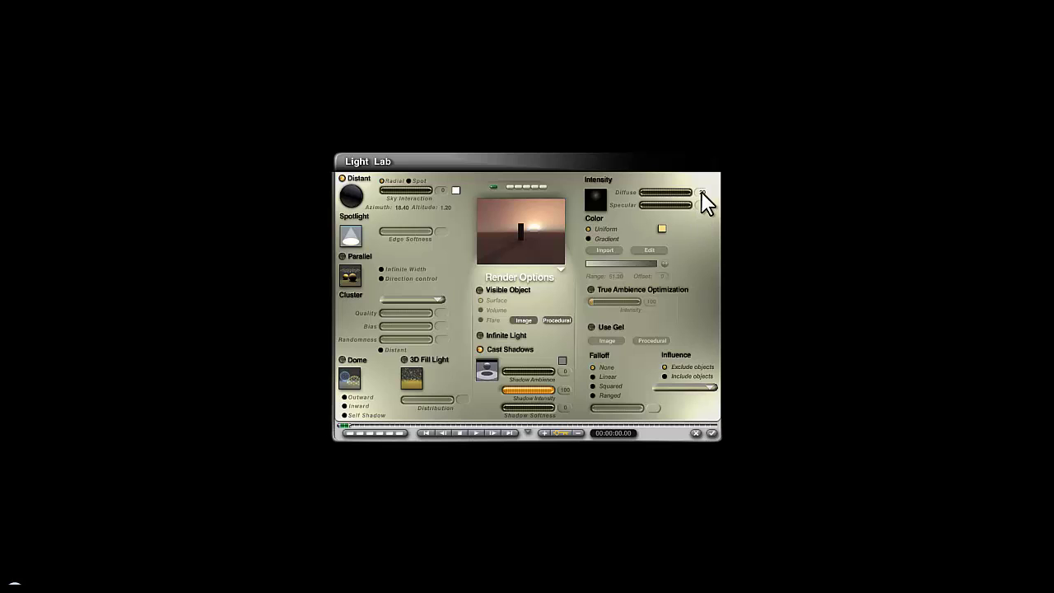
left_click(711, 433)
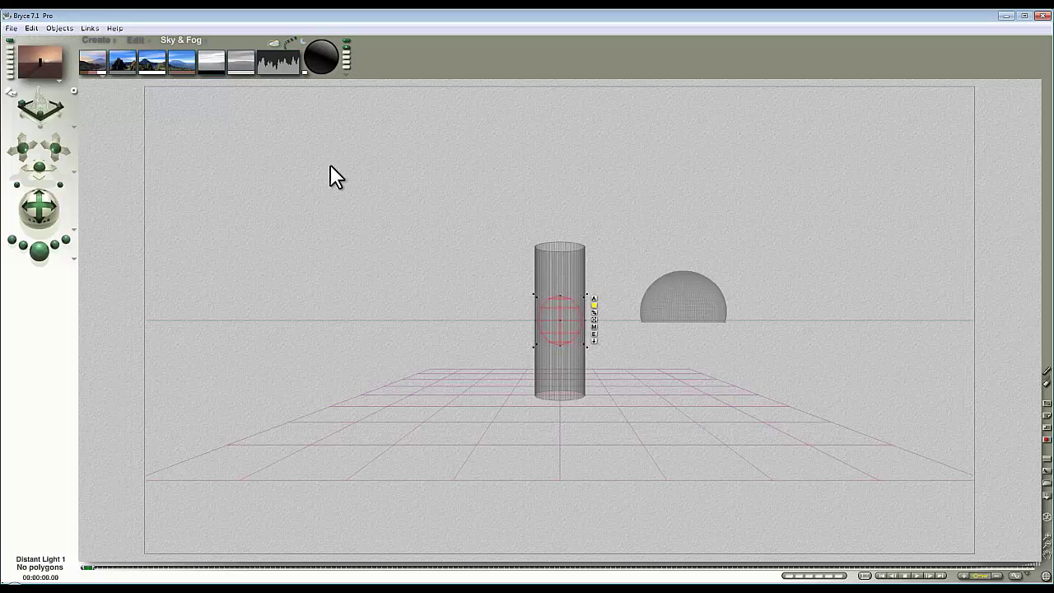
left_click(55, 261)
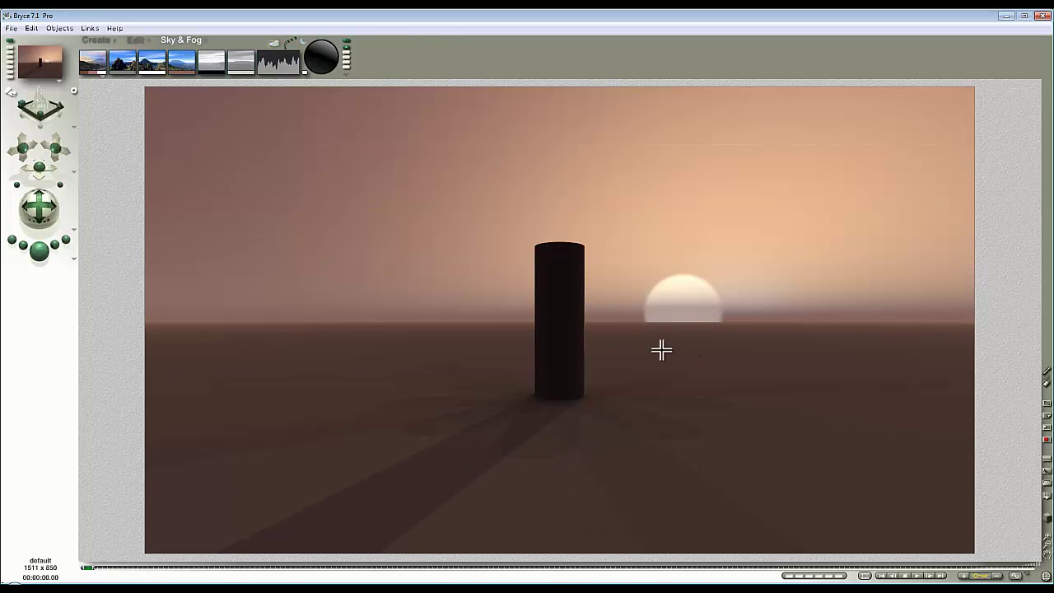
left_click(494, 304)
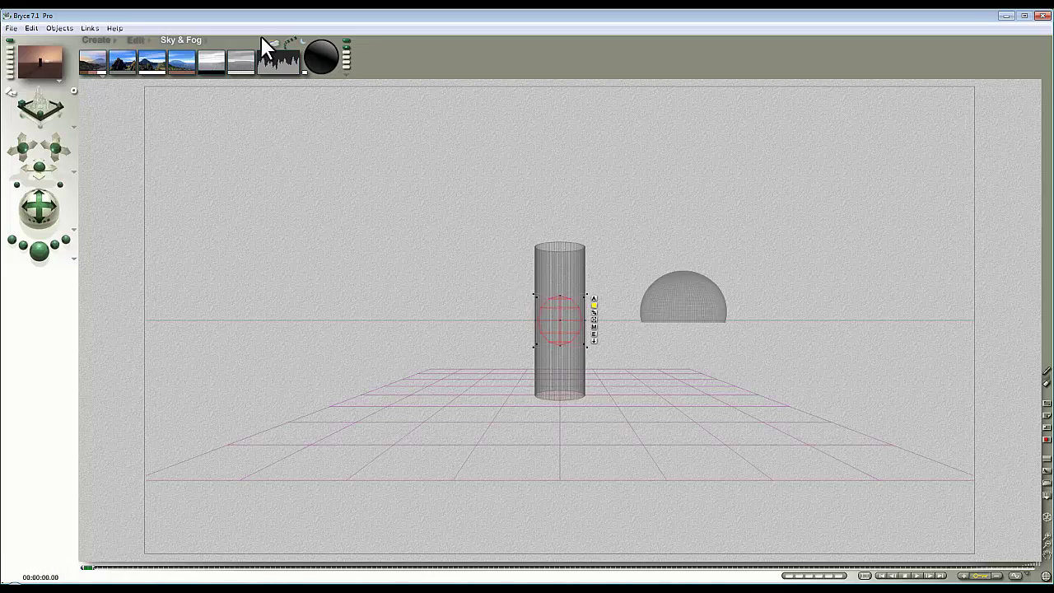
Darken the custom horizon and sky colours to black in the Sky & Fog settings
left_click(96, 72)
left_click(102, 90)
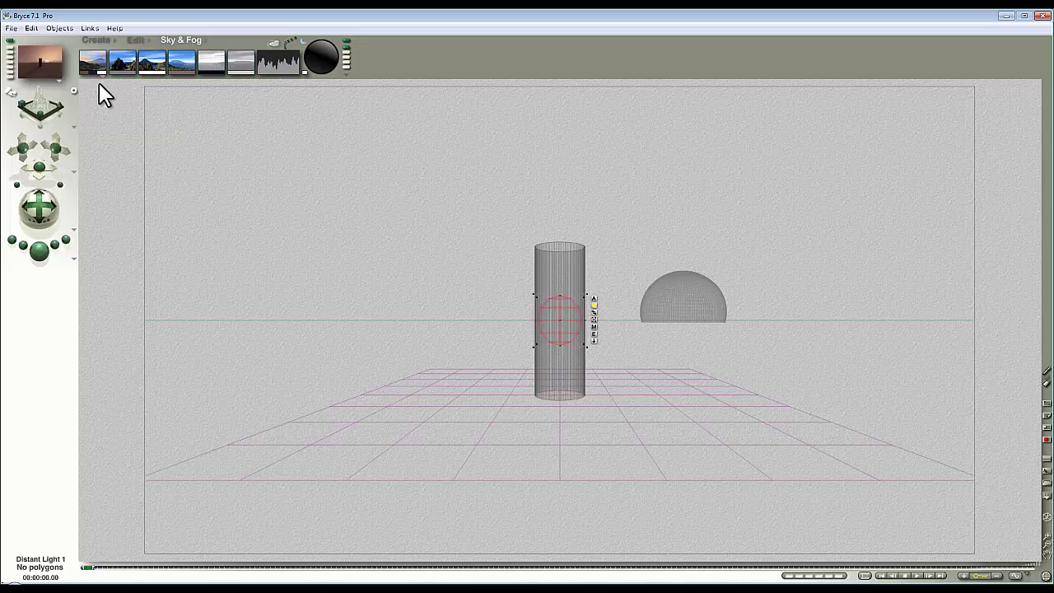
left_click(96, 73)
left_click(105, 99)
left_click(96, 72)
left_click(104, 80)
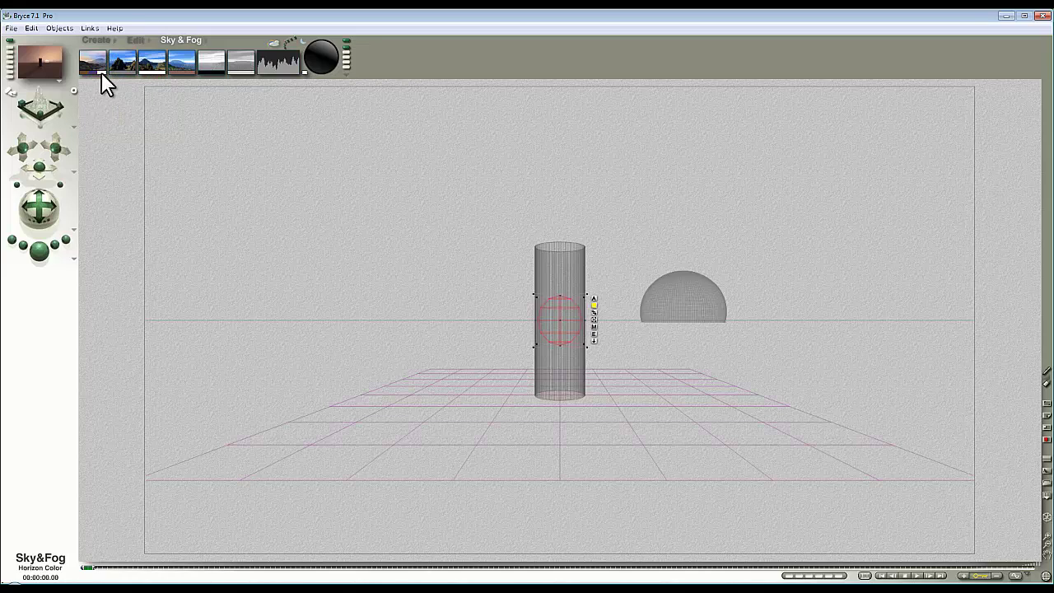
left_click(96, 72)
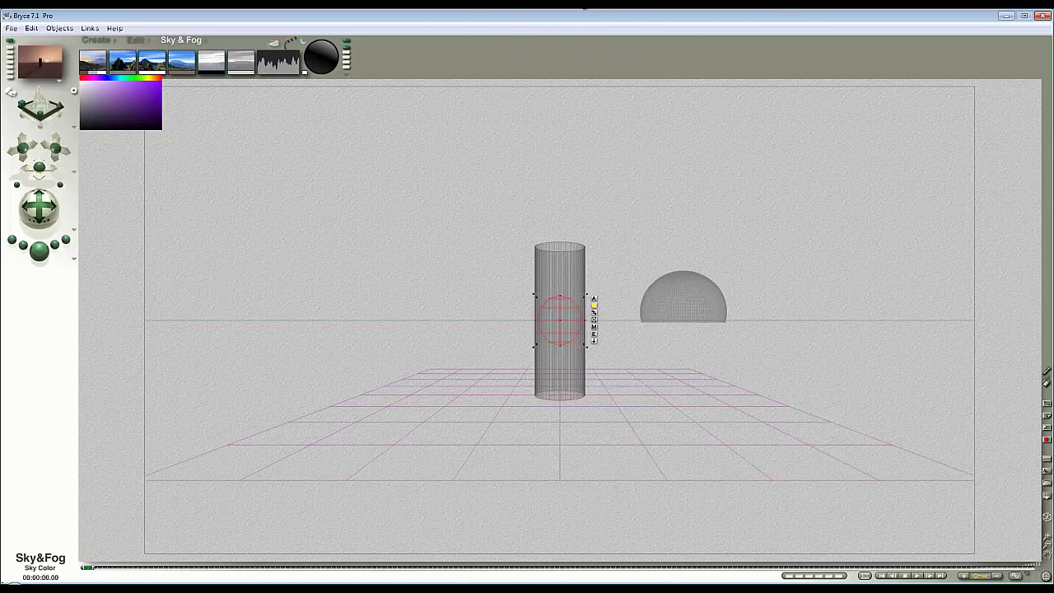
left_click(219, 83)
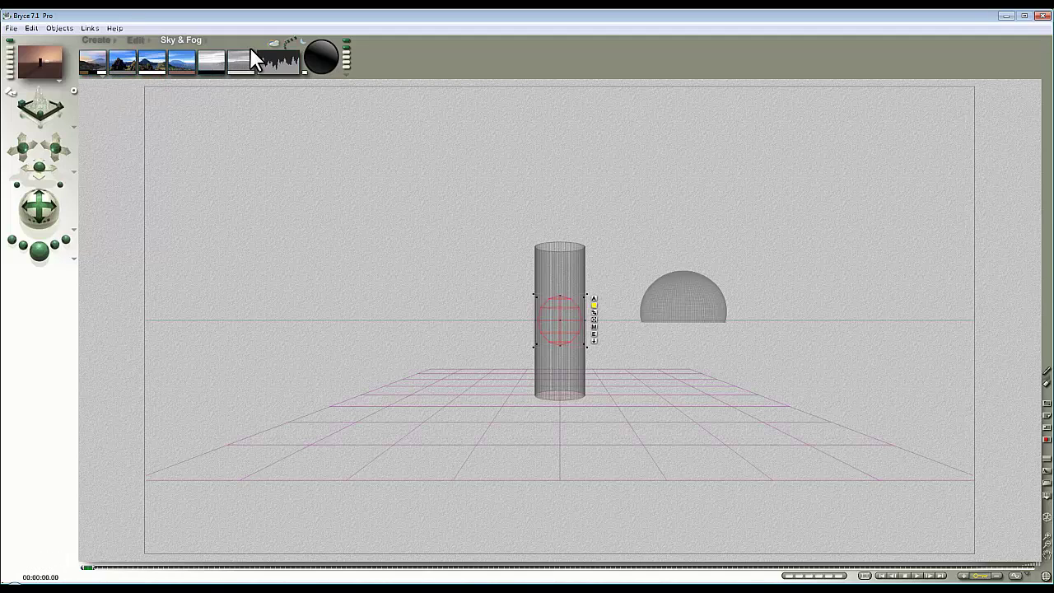
Enable celestial stars with Custom Field, intensity 100 and amount 15000 in the Sky Lab, and render the scene
left_click(275, 56)
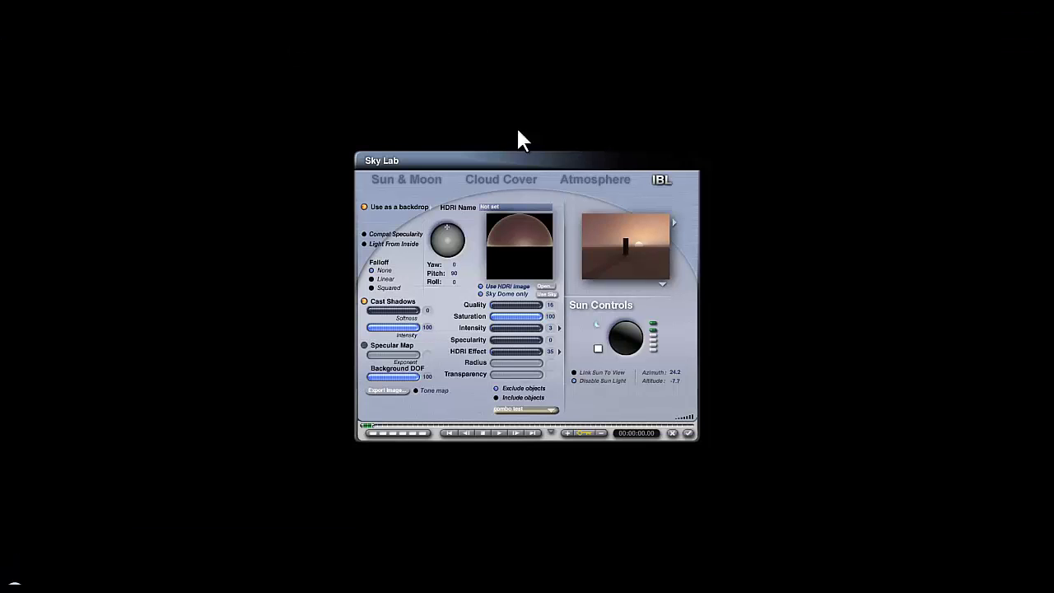
left_click(393, 180)
left_click(372, 201)
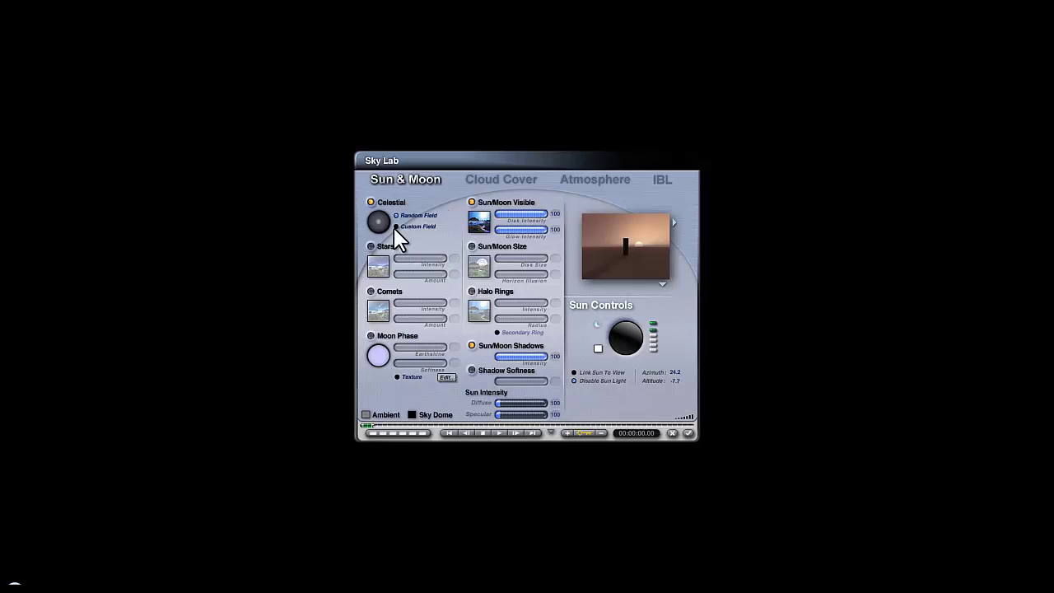
left_click(370, 246)
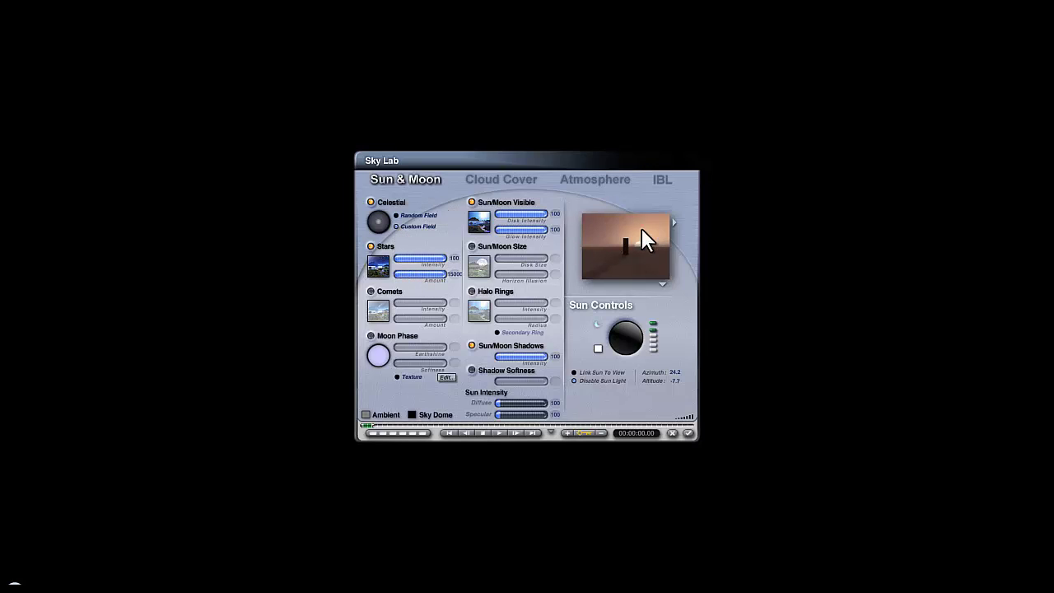
left_click(689, 433)
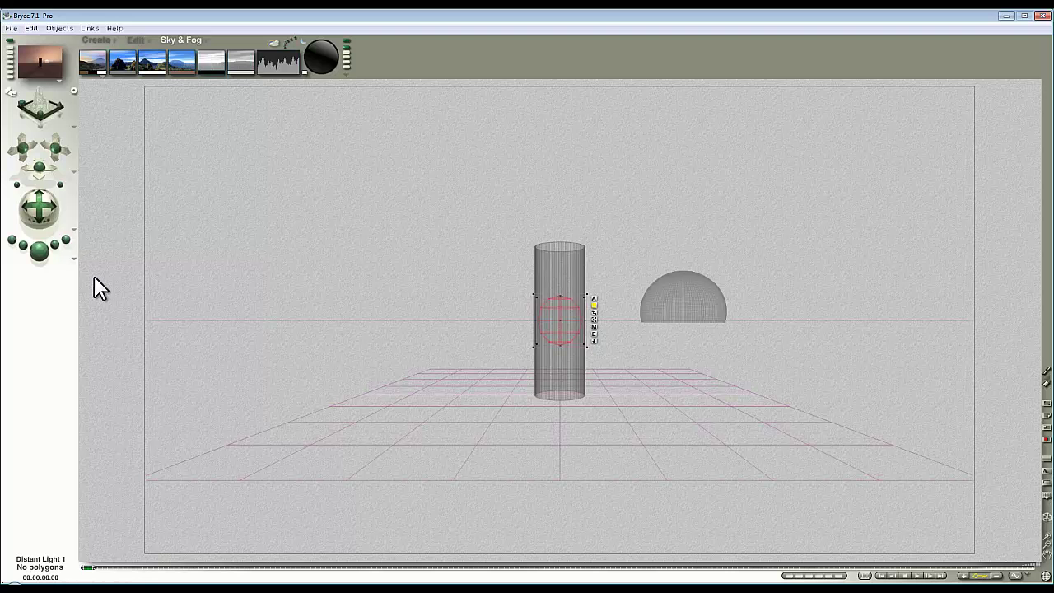
left_click(39, 251)
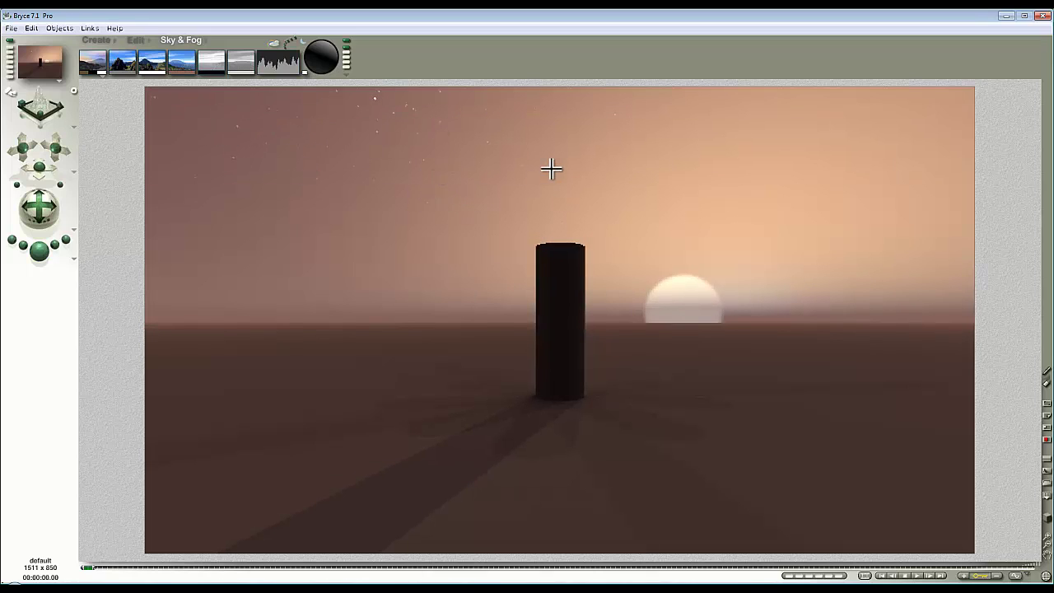
Duplicate the glowing sun sphere and place the copy in the sky above the cylinder
left_click(690, 297)
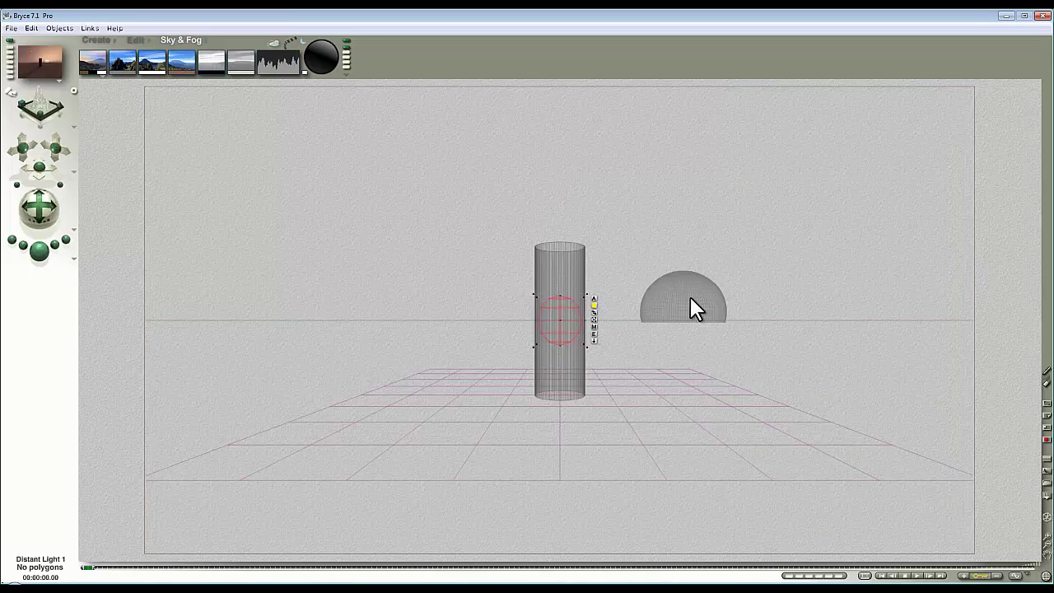
left_click_drag(690, 297, 520, 162)
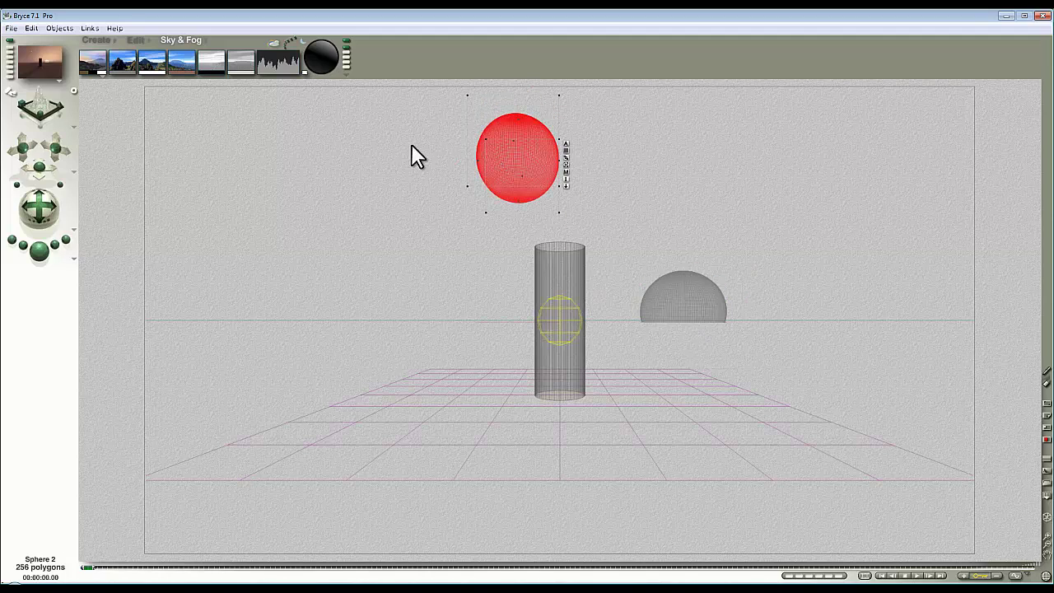
left_click(134, 42)
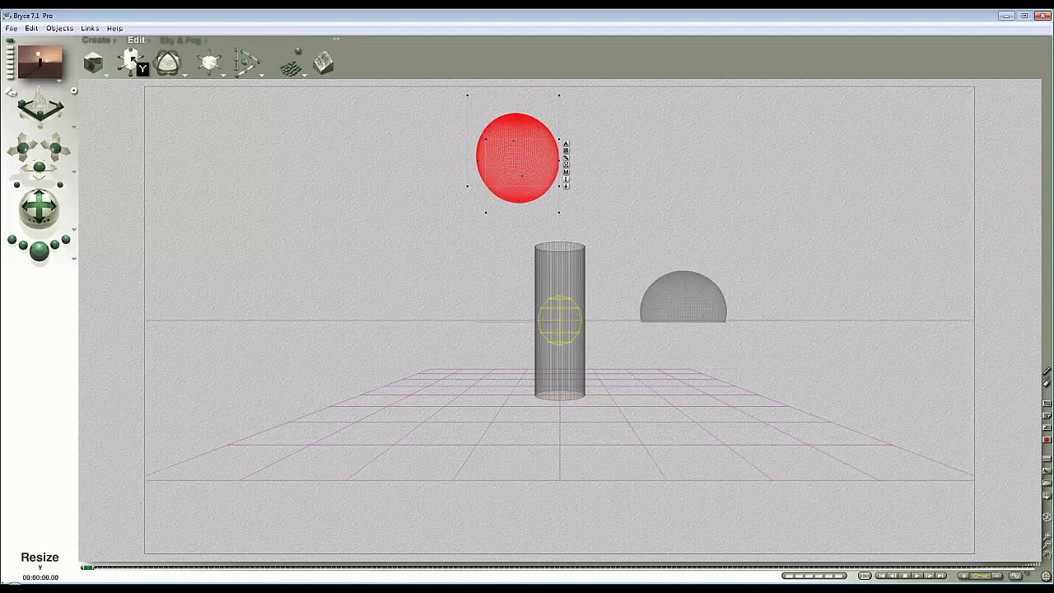
Make the upper sphere smaller with a near-white ambient colour, and render the scene with the sun behind it
left_click(566, 170)
left_click(520, 240)
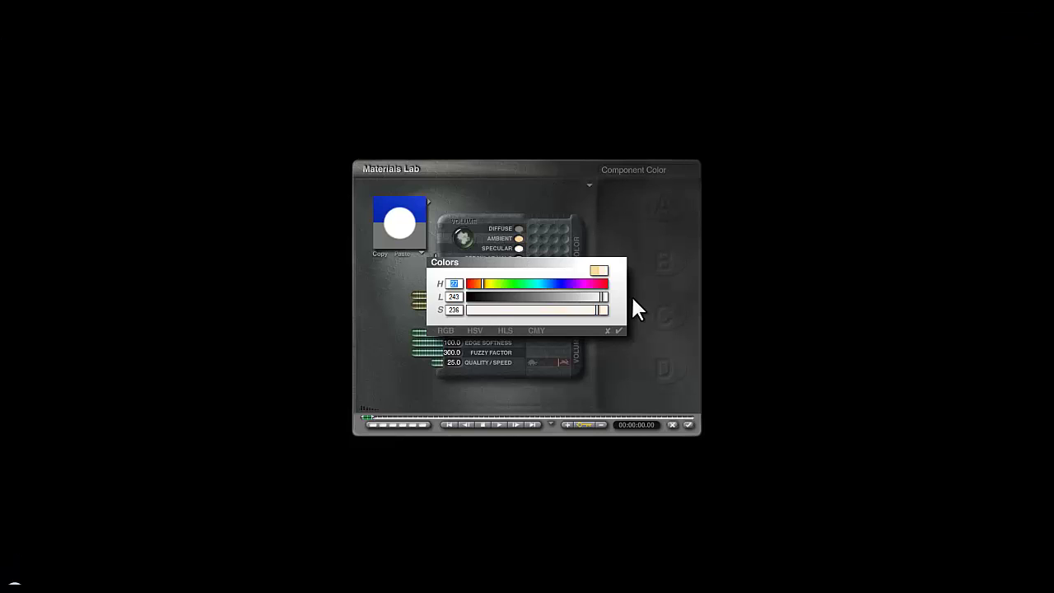
left_click(690, 424)
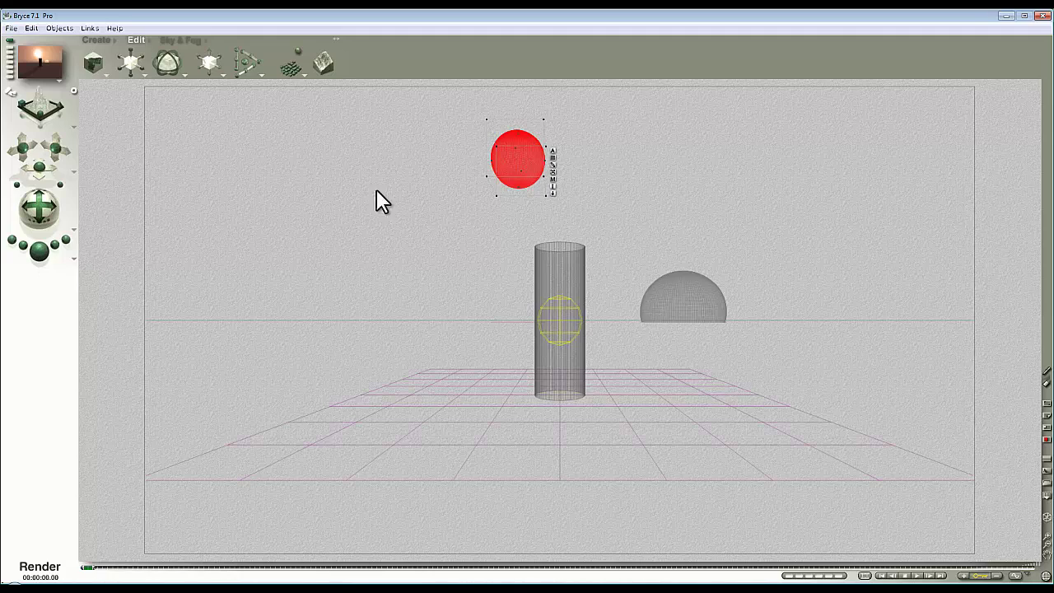
key("ctrl+r")
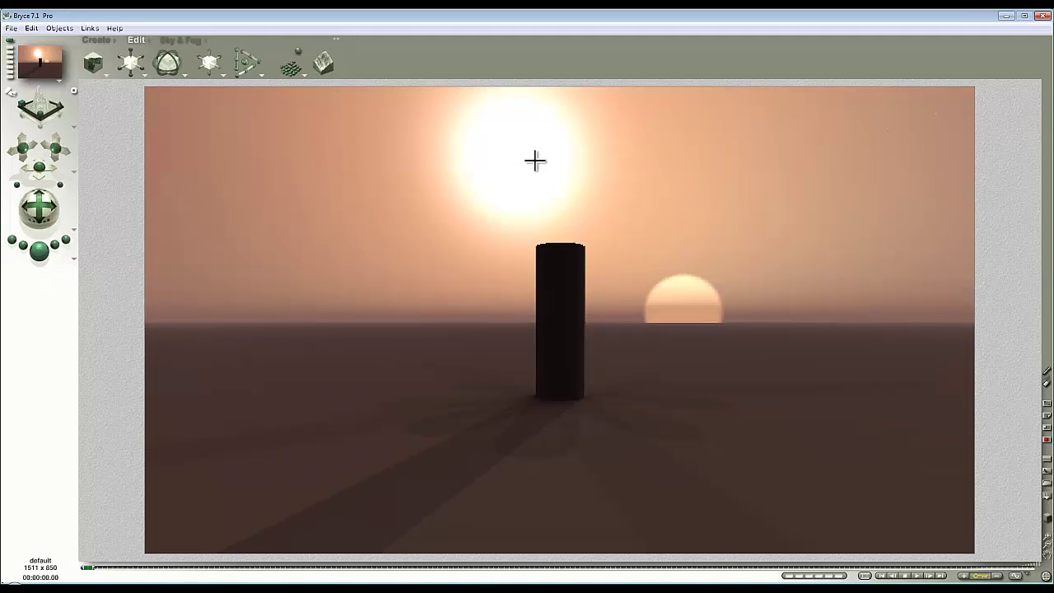
Look up the sun's current azimuth and altitude in the Sky Lab
left_click(182, 38)
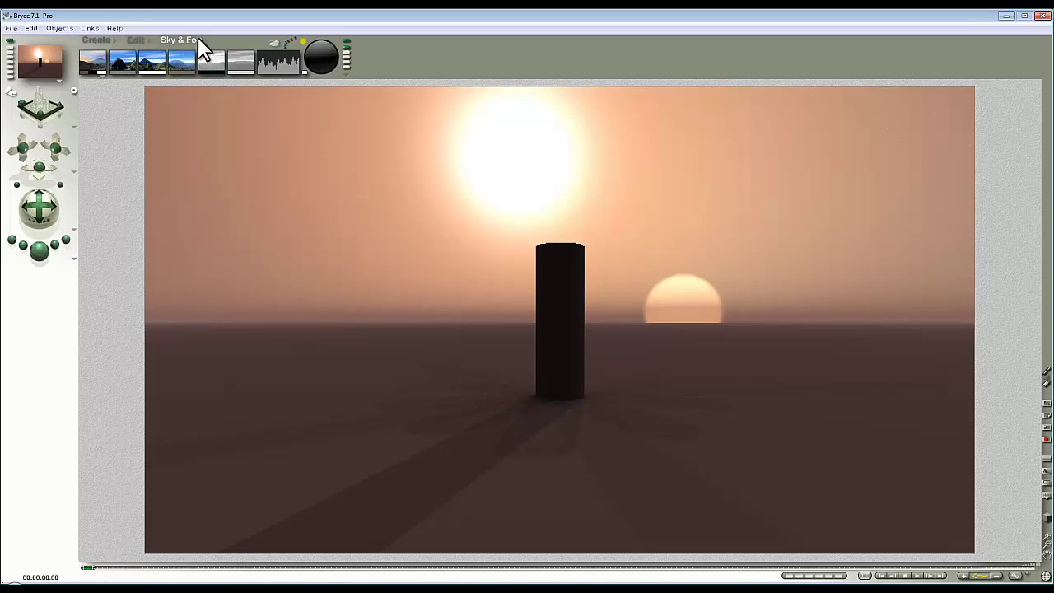
left_click(275, 46)
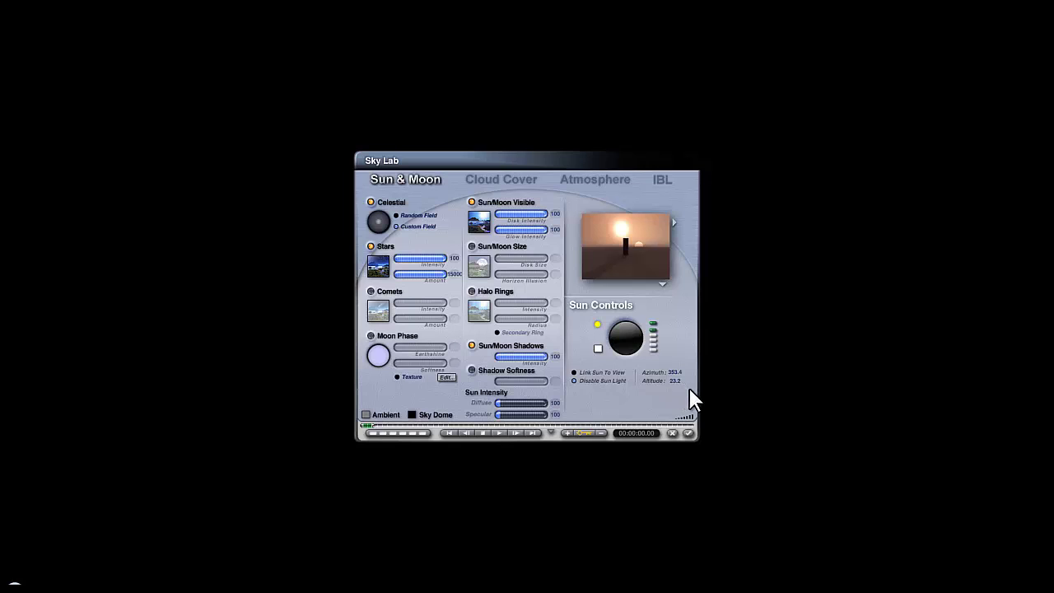
left_click(688, 433)
Duplicate the distant light and aim the copy by setting its azimuth to 353.4 and altitude to 23.2
left_click_drag(589, 335, 588, 348)
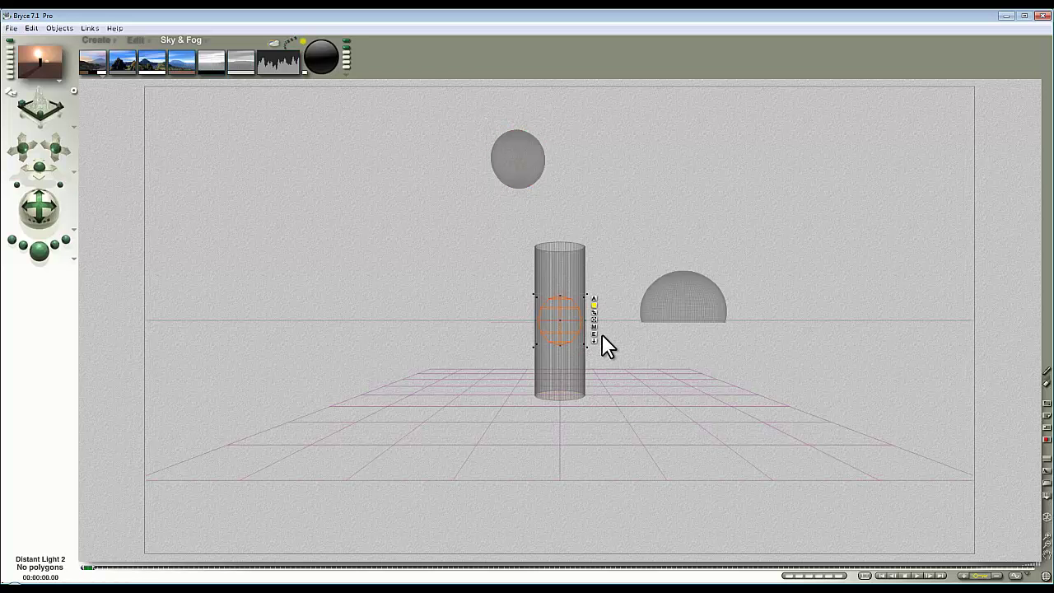
left_click(594, 334)
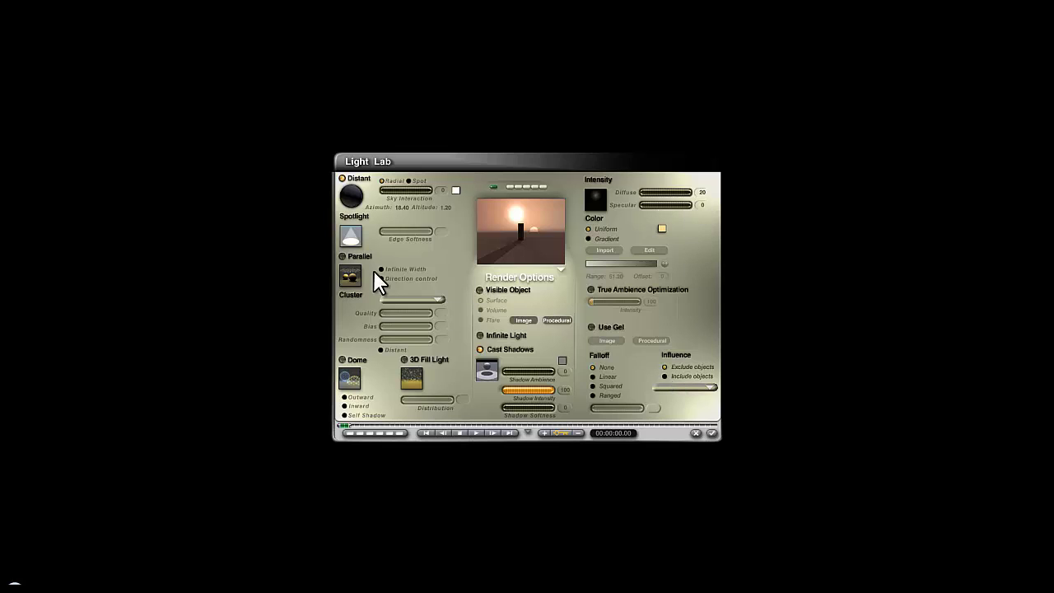
type("353.4")
key("Return")
type("23.3")
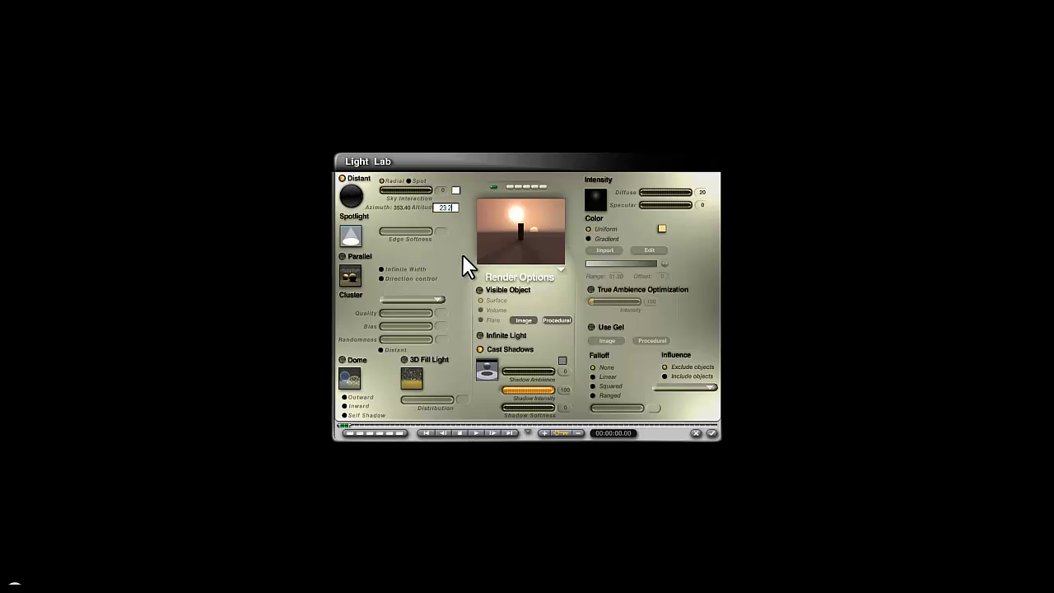
key("Return")
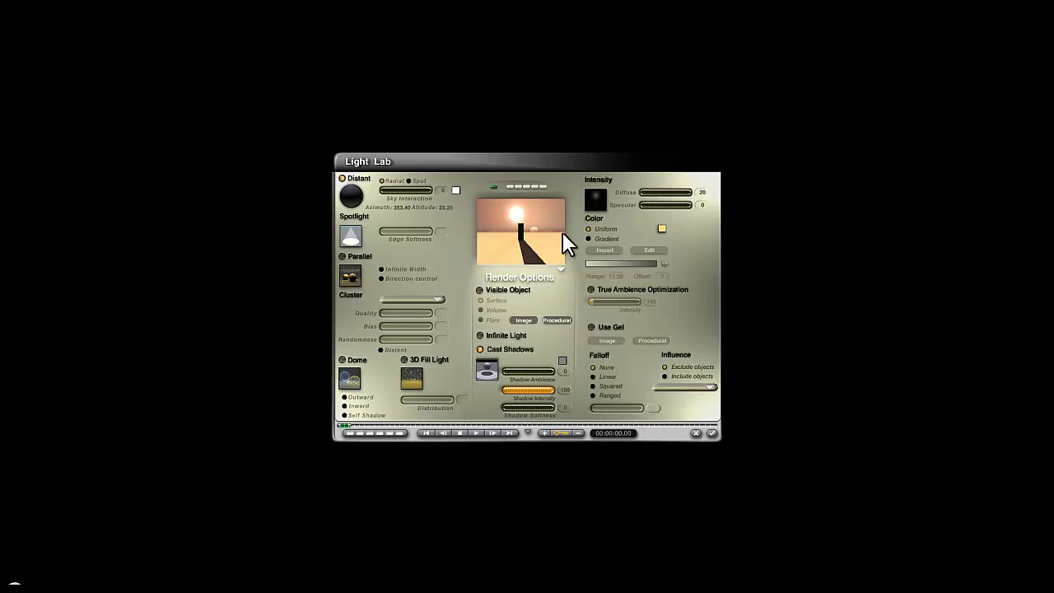
Set the second distant light's uniform colour to white and its diffuse intensity to 4, and accept the light settings
left_click(663, 227)
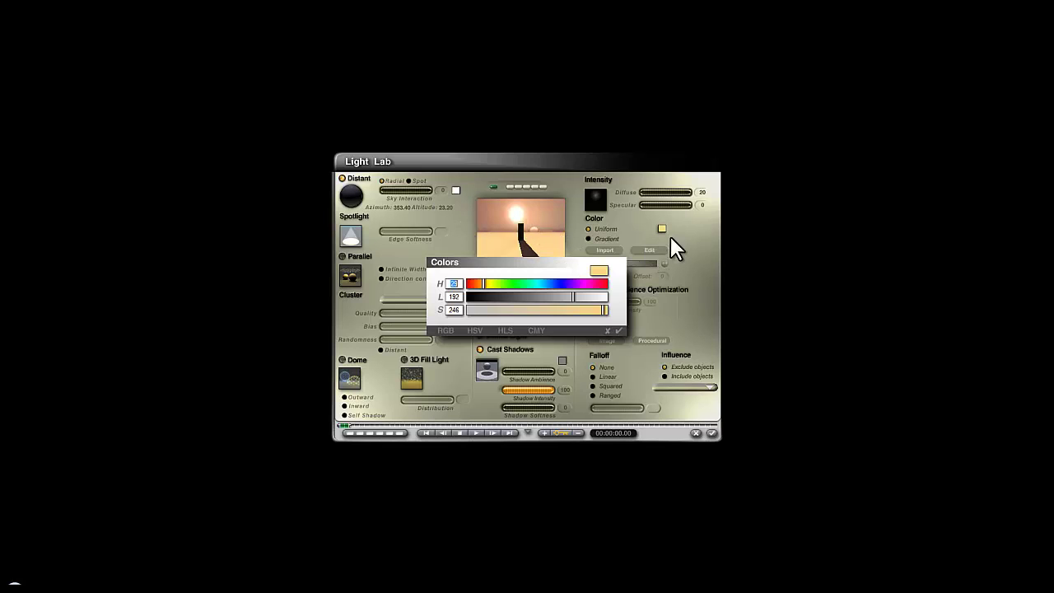
left_click(584, 303)
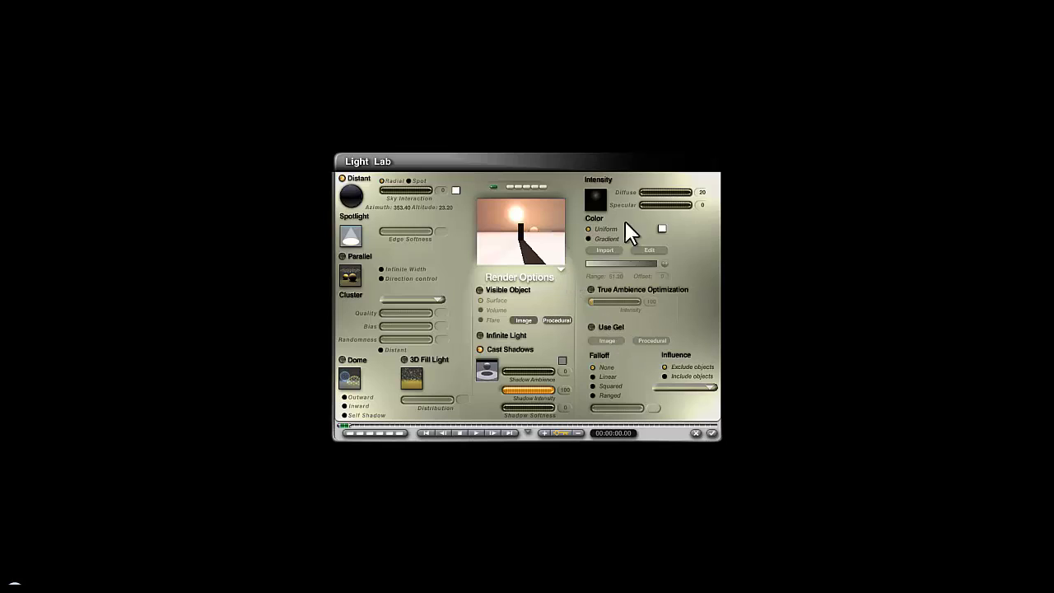
double_click(701, 193)
type("5")
key("Return")
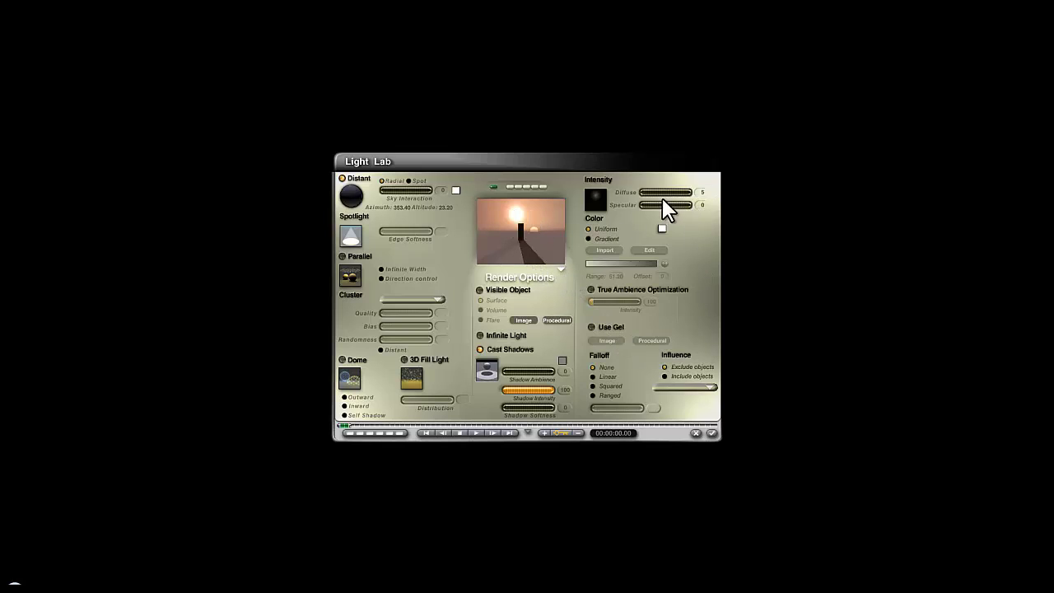
double_click(701, 193)
type("4")
key("Return")
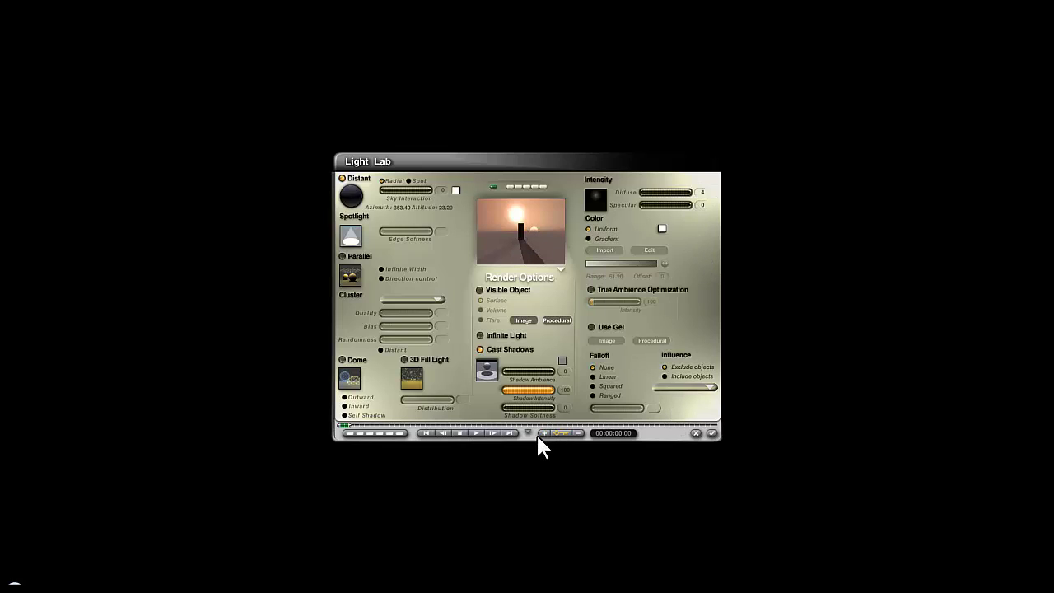
left_click(711, 433)
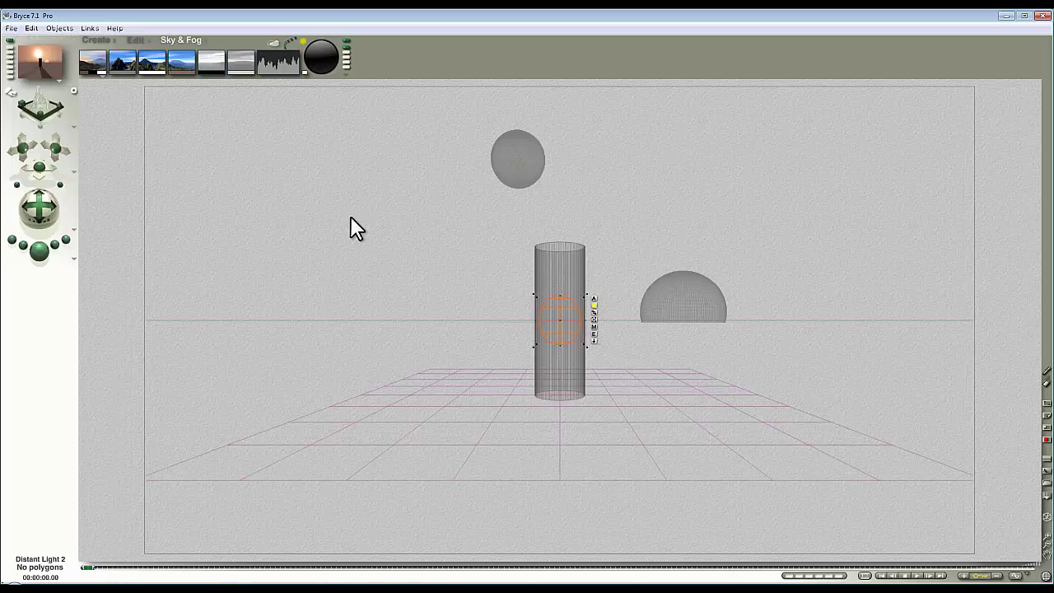
Restore the saved sunset sky from the second sky memory slot and render the scene
left_click(349, 46)
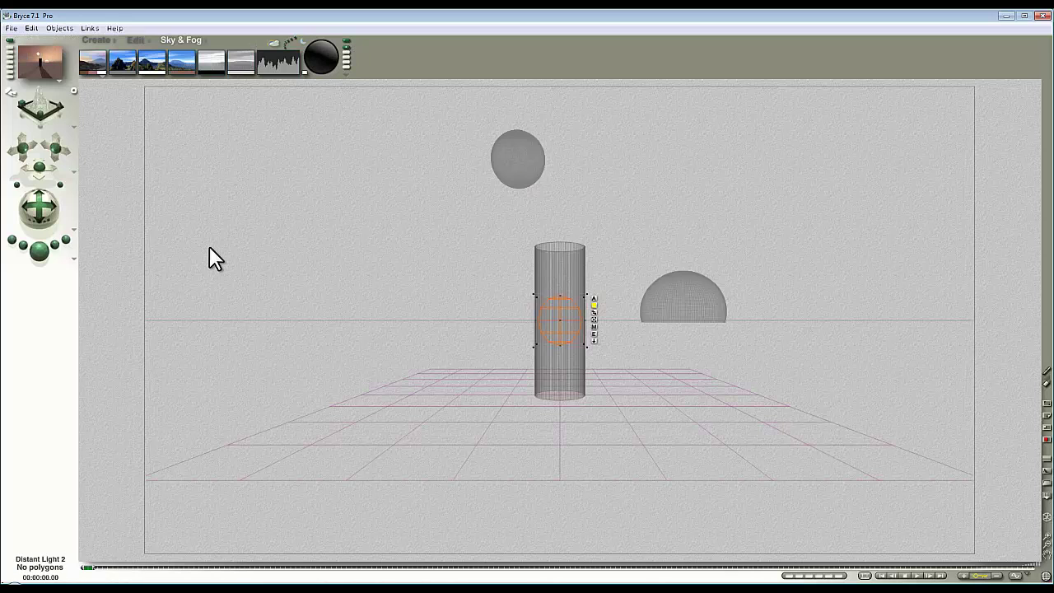
left_click(56, 254)
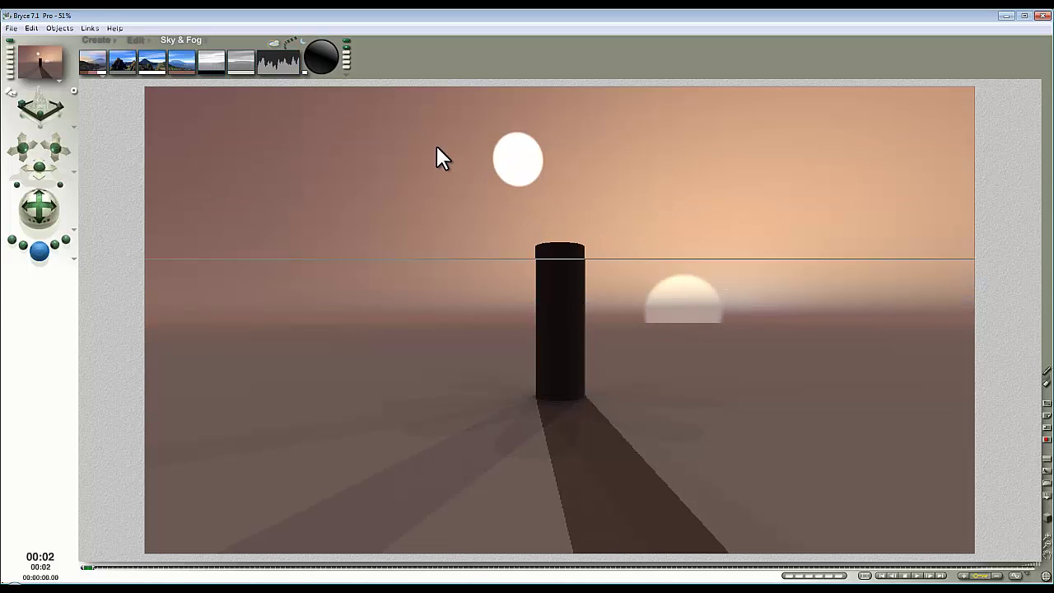
Add stars to the restored sky using a celestial Custom Field, with star intensity 100 and amount 15000
left_click(276, 50)
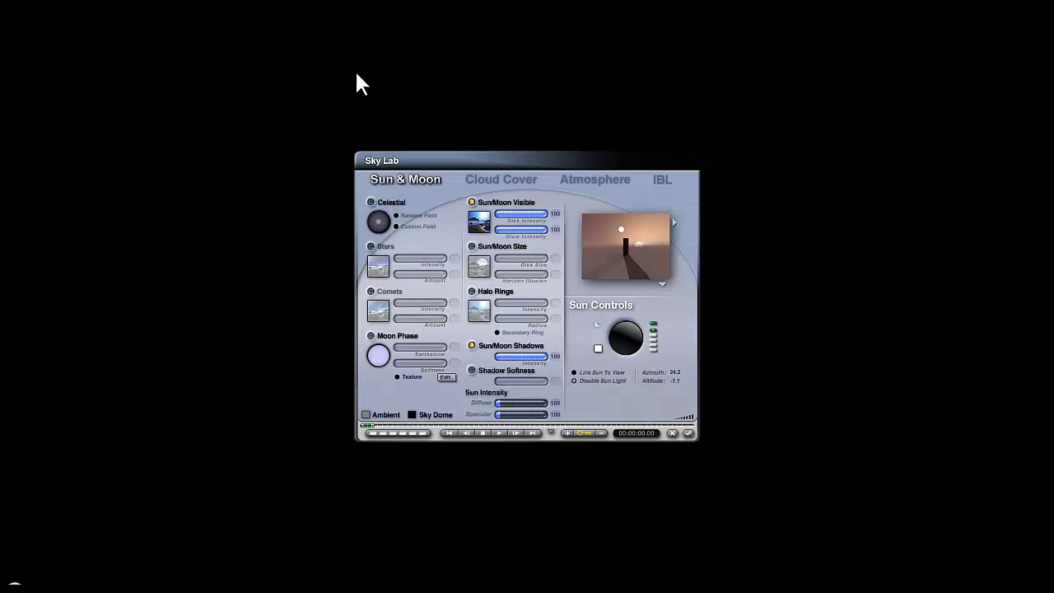
left_click(371, 202)
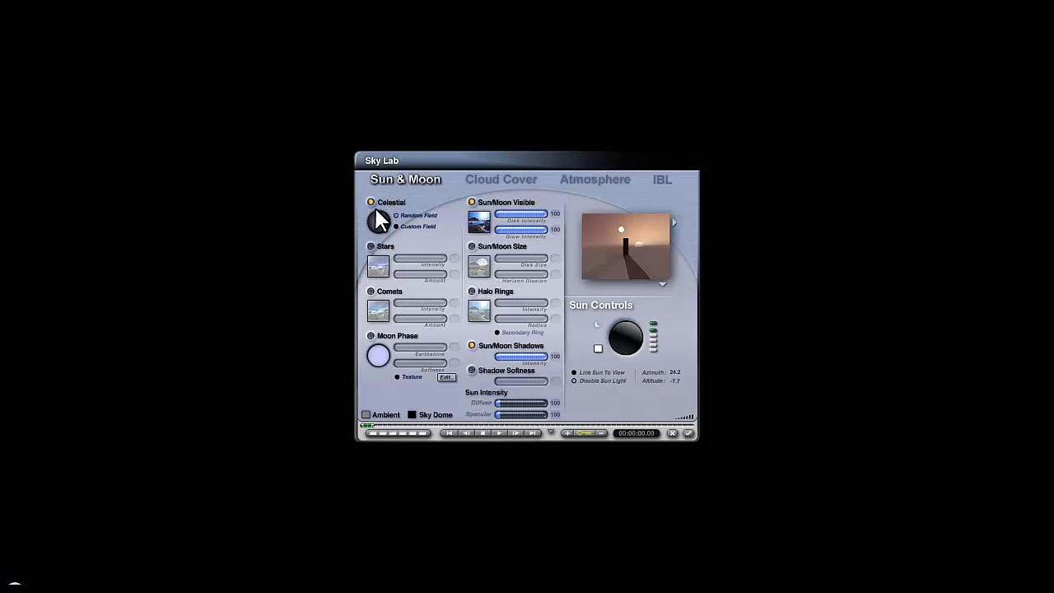
left_click(375, 253)
left_click_drag(427, 257, 442, 286)
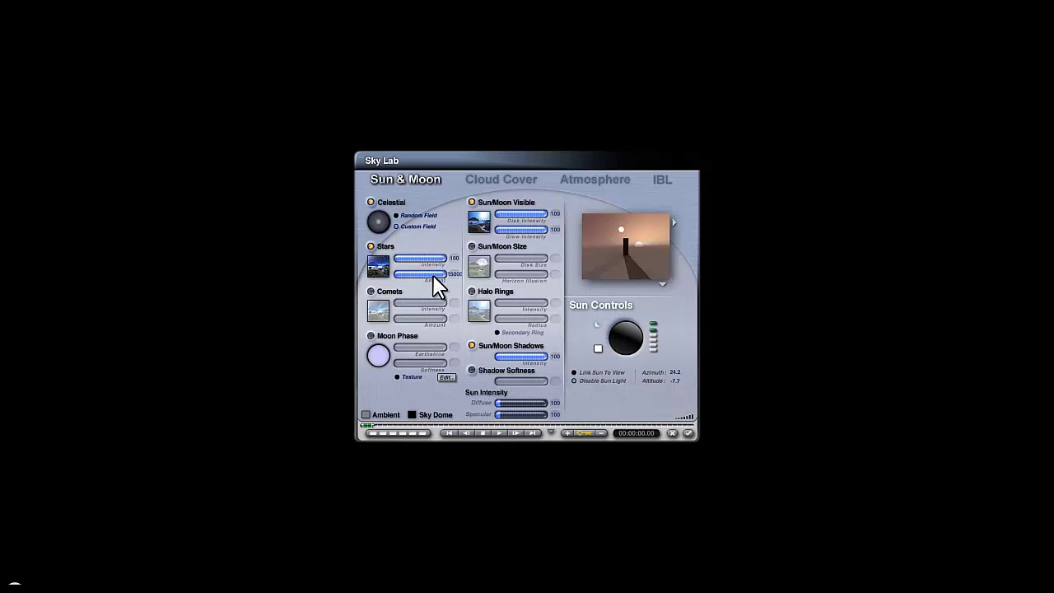
left_click(688, 433)
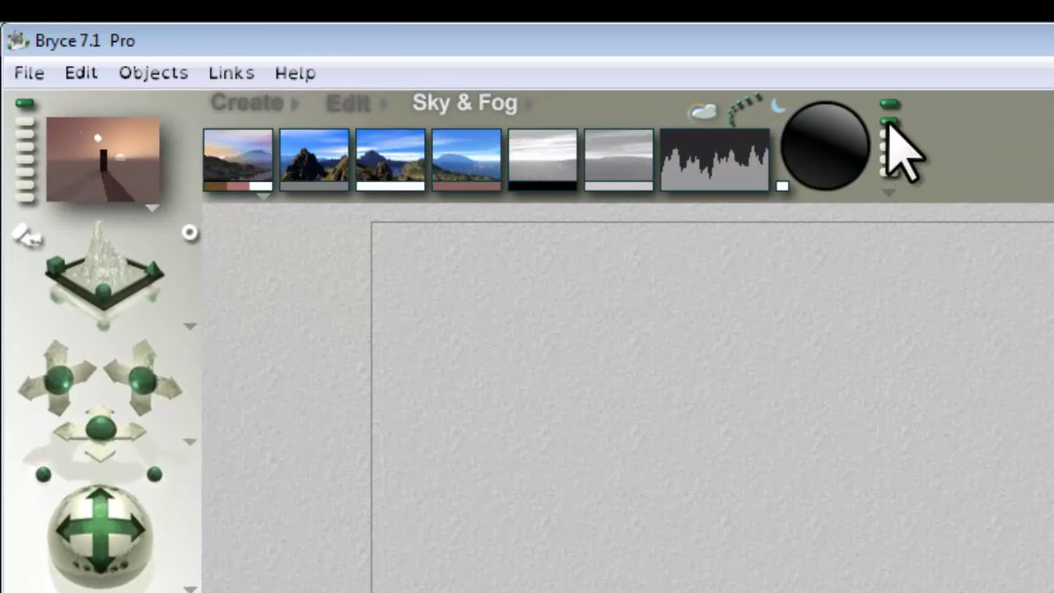
Store the starry sky in the second sky memory slot and render the two-sun scene
left_click(888, 124)
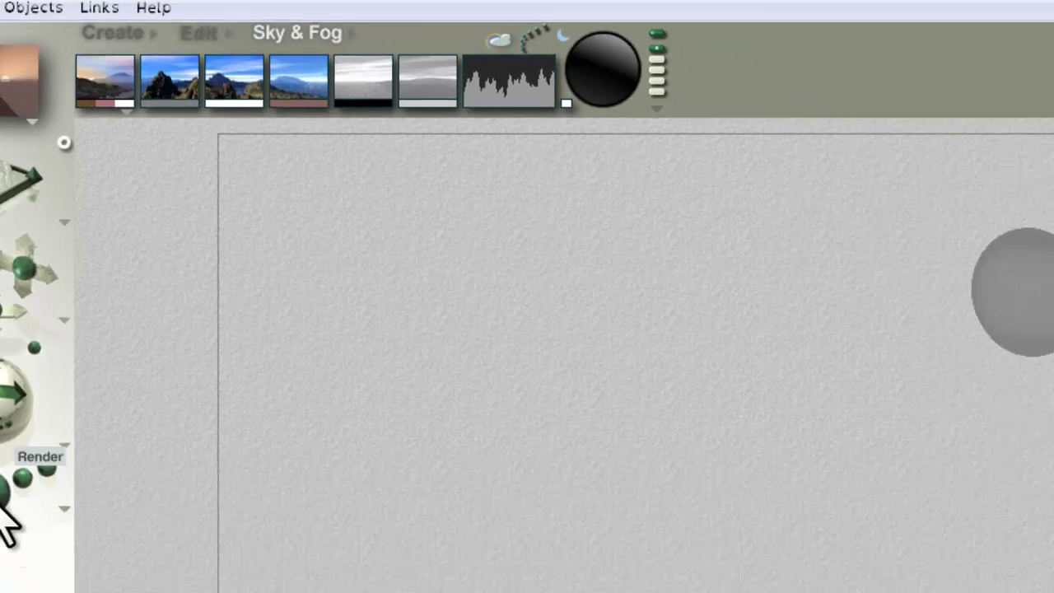
left_click(122, 592)
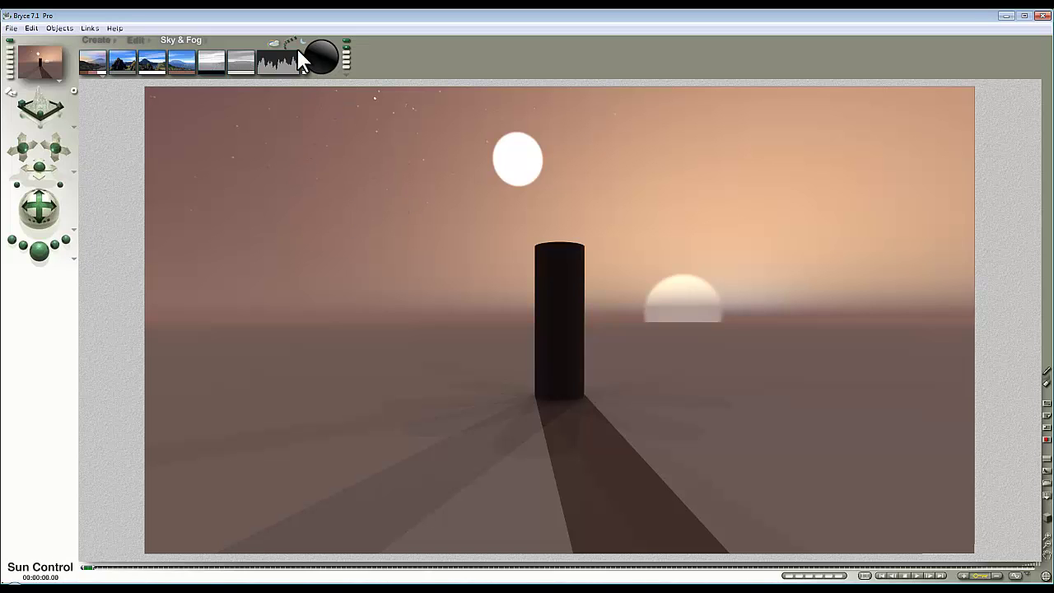
Set the sky's image-based lighting HDRI Effect to 25, accept the sky settings and render the scene
left_click(273, 43)
left_click(661, 181)
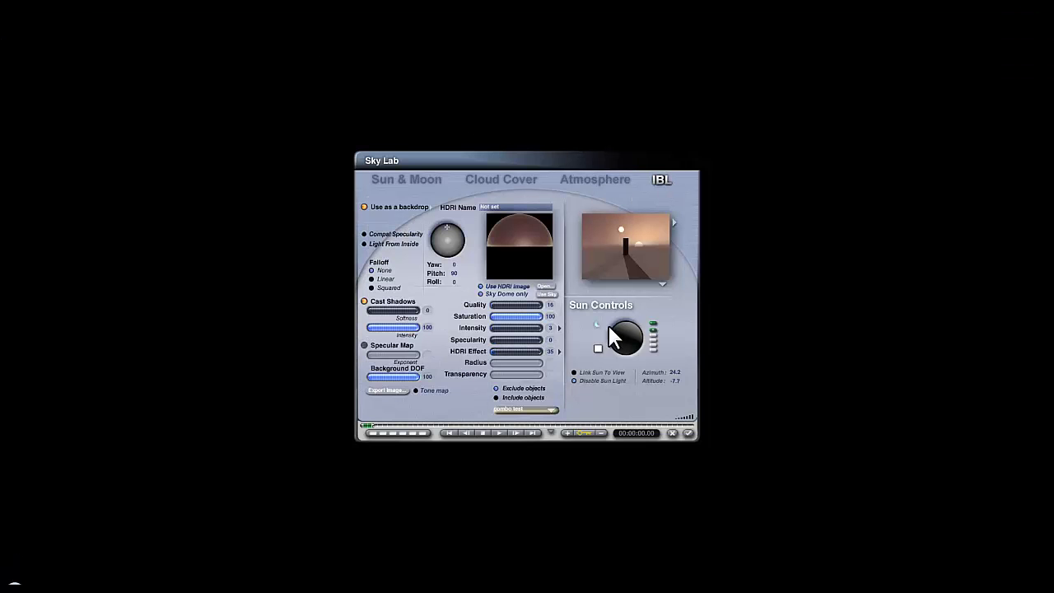
left_click(550, 354)
type("25")
key("Return")
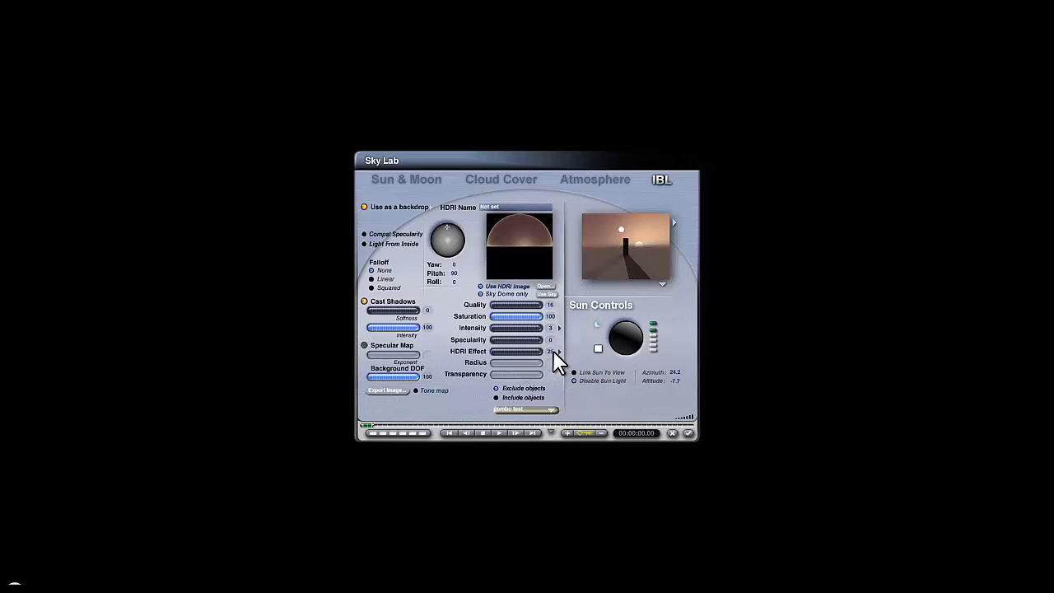
left_click(688, 433)
left_click(40, 254)
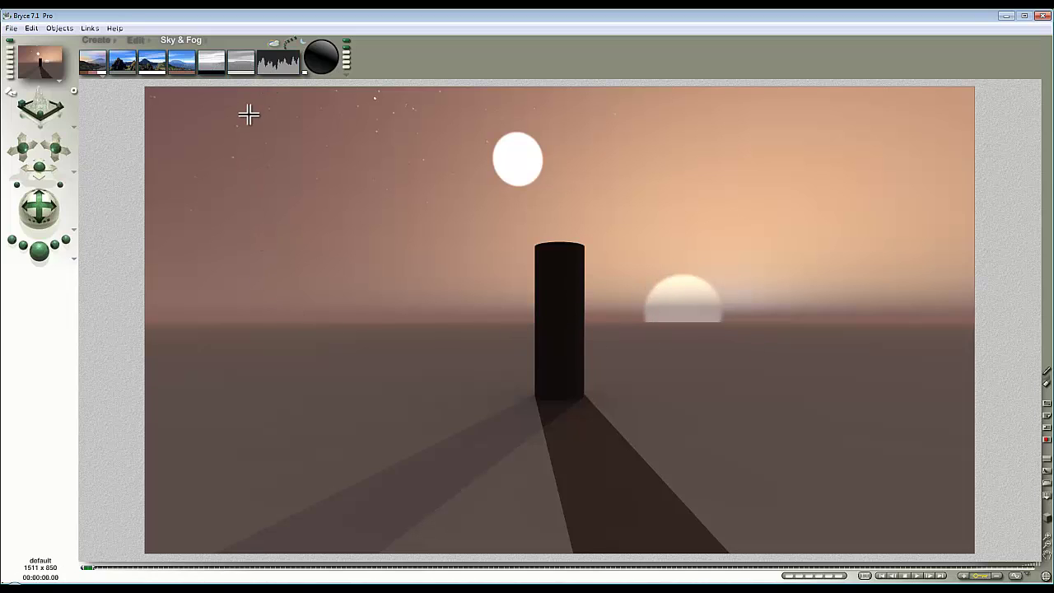
Try a cloud layer in the sunset sky, switch it off again and re-render the scene
left_click(216, 70)
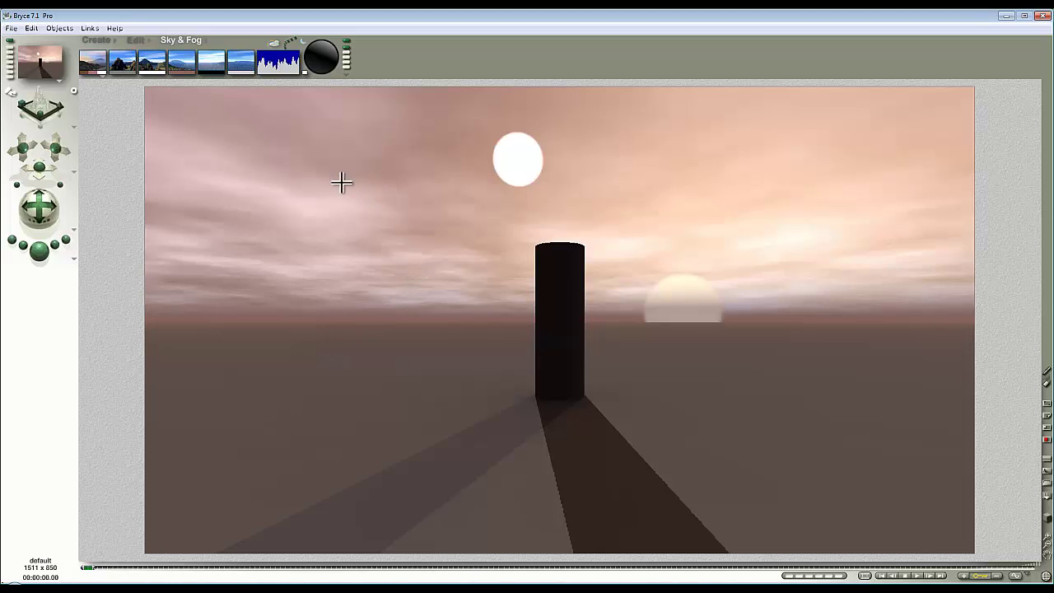
left_click(219, 74)
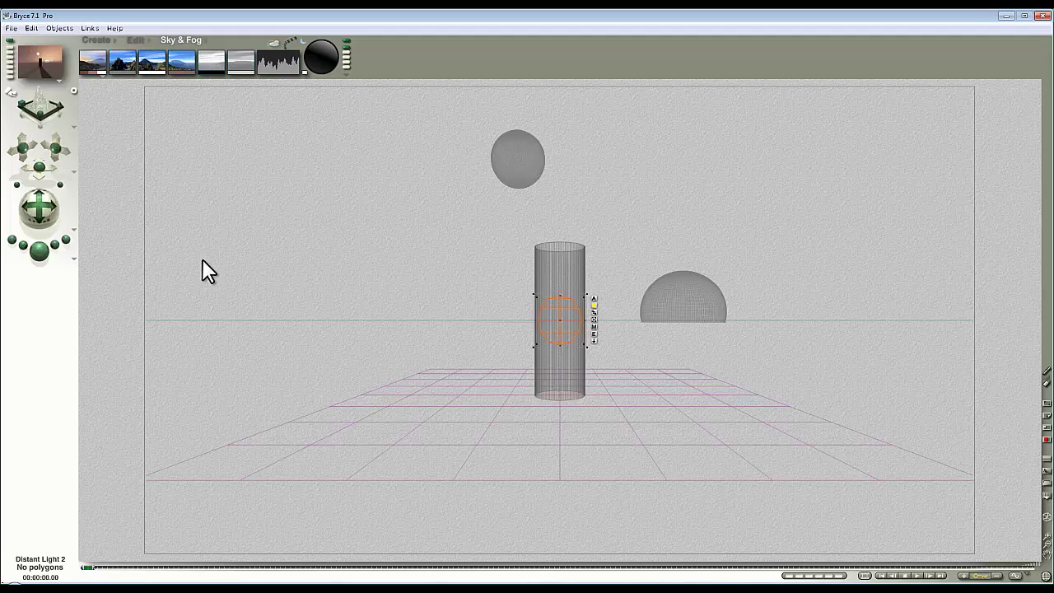
left_click(38, 250)
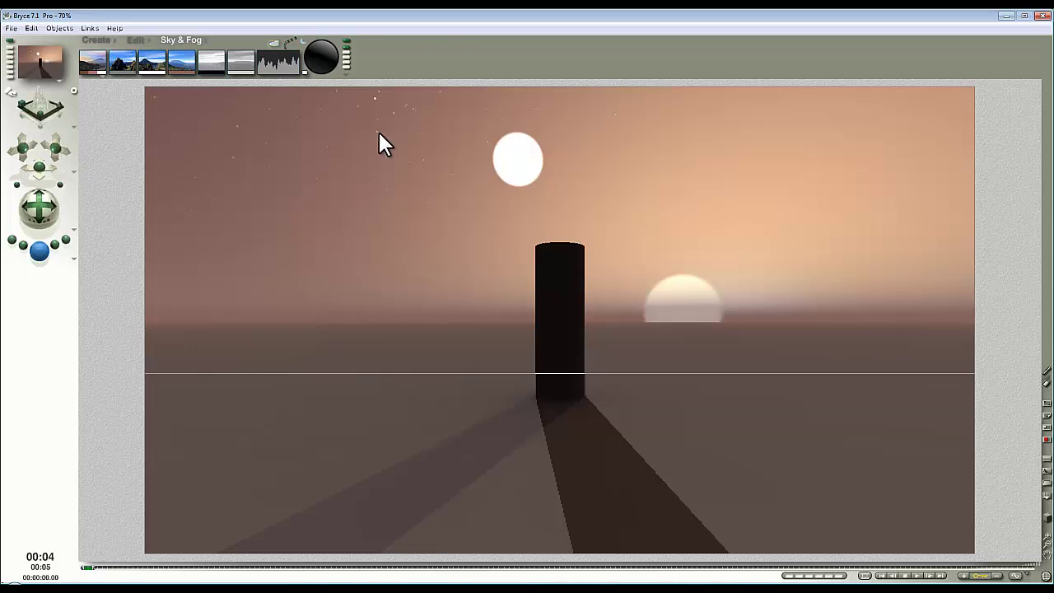
Enable Color Perspective in the sky's atmosphere settings with red, green and blue all at 100
left_click(275, 43)
left_click(568, 183)
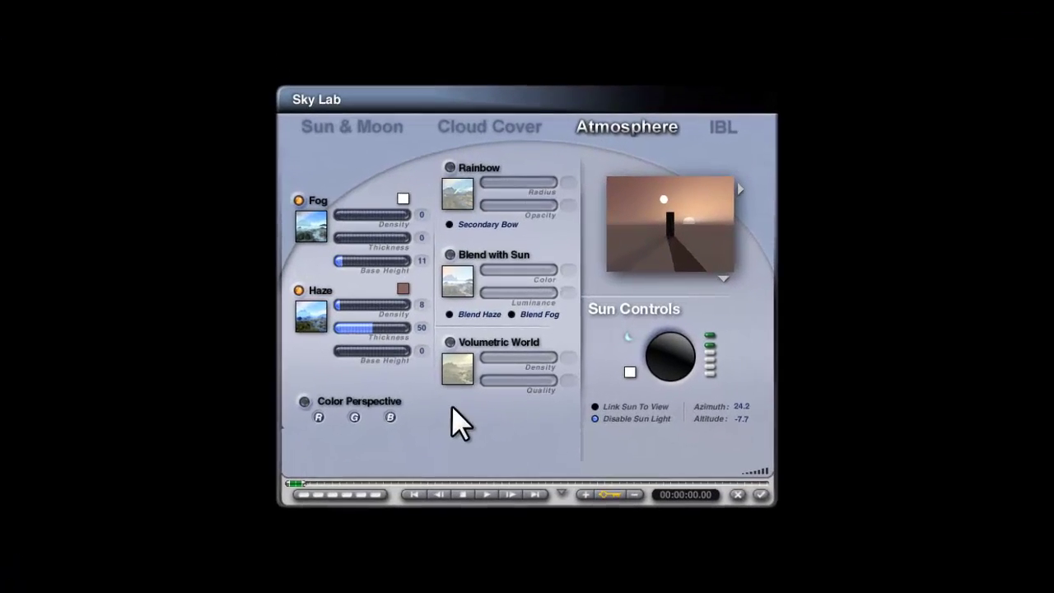
left_click(374, 368)
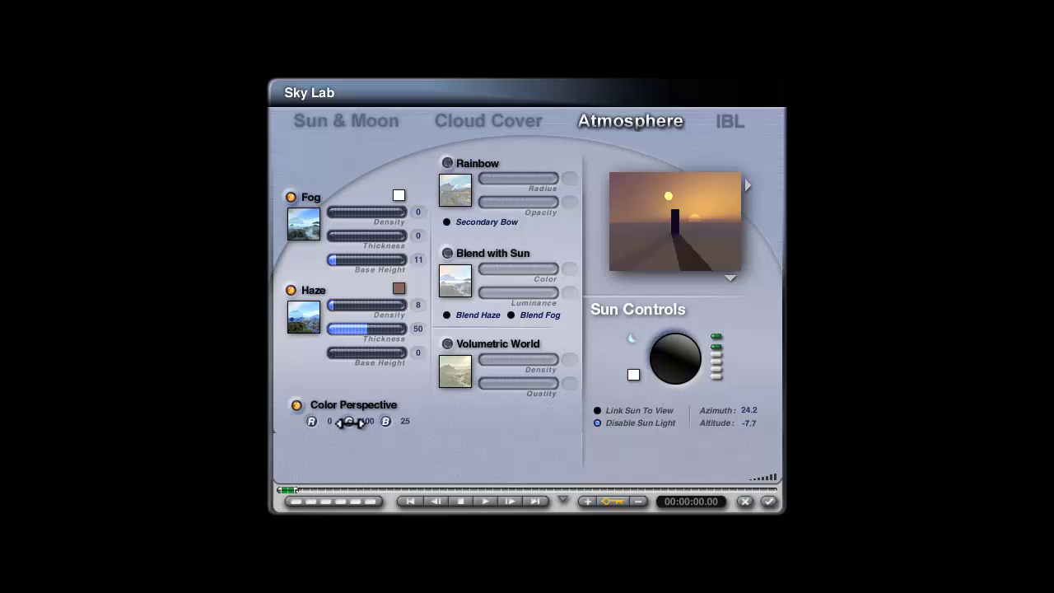
left_click_drag(311, 420, 394, 421)
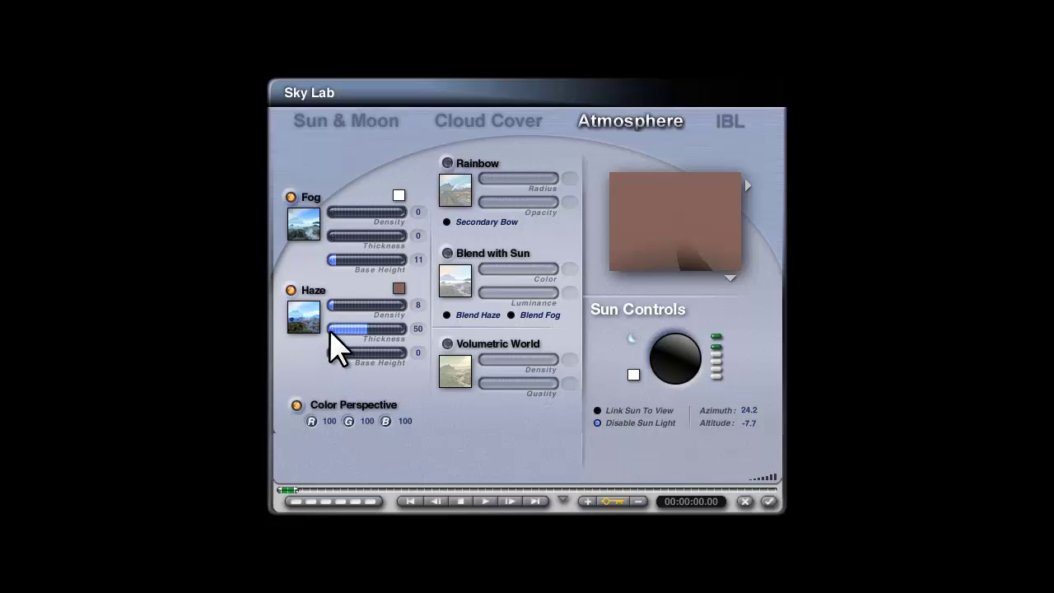
Set the haze thickness to 1 and the haze density to 1, and accept the sky settings
left_click(329, 329)
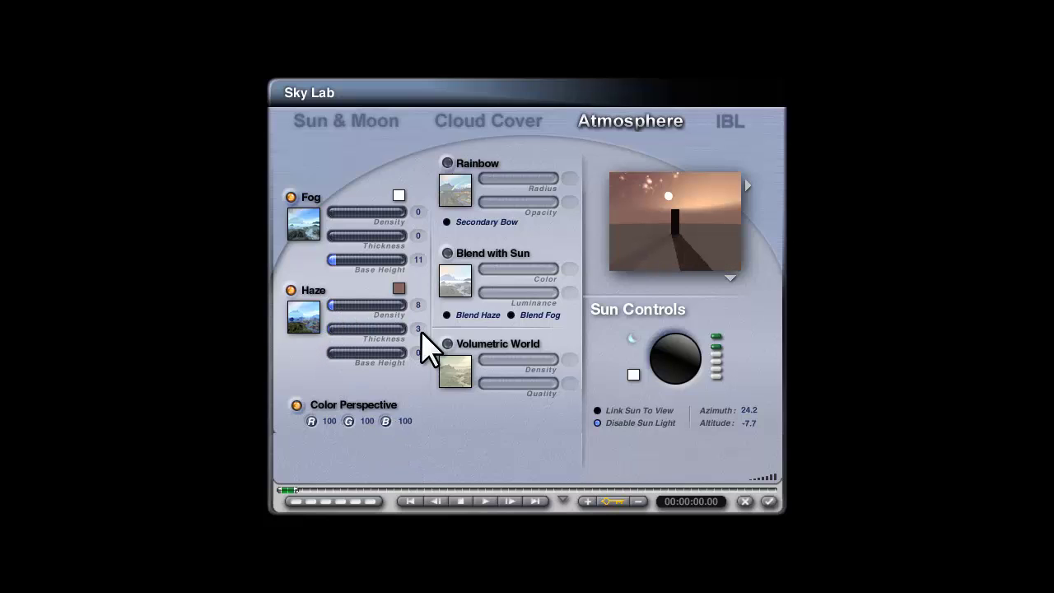
left_click(357, 329)
left_click(417, 305)
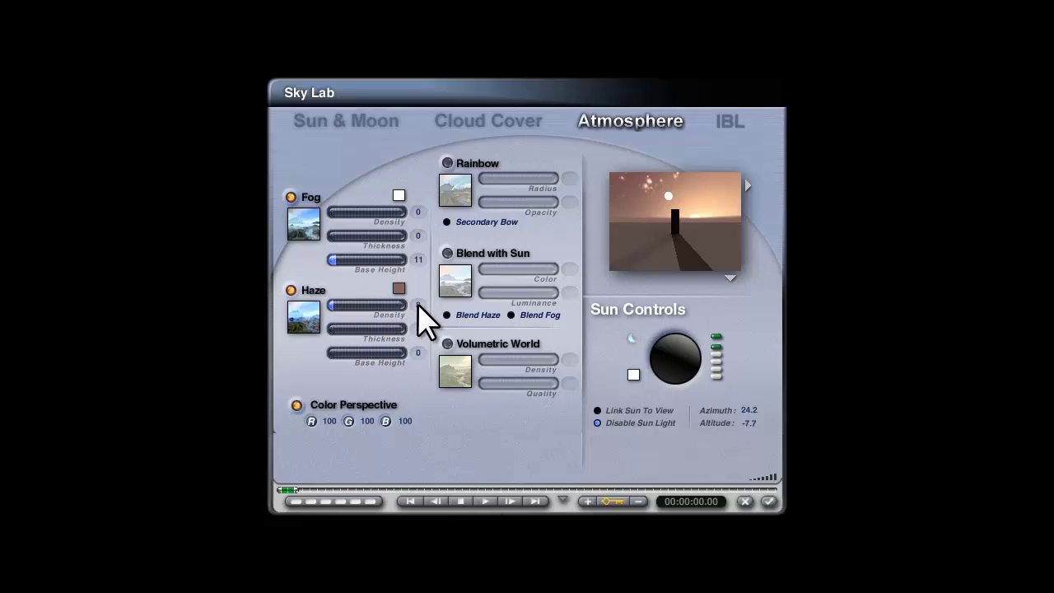
type("1")
key("Return")
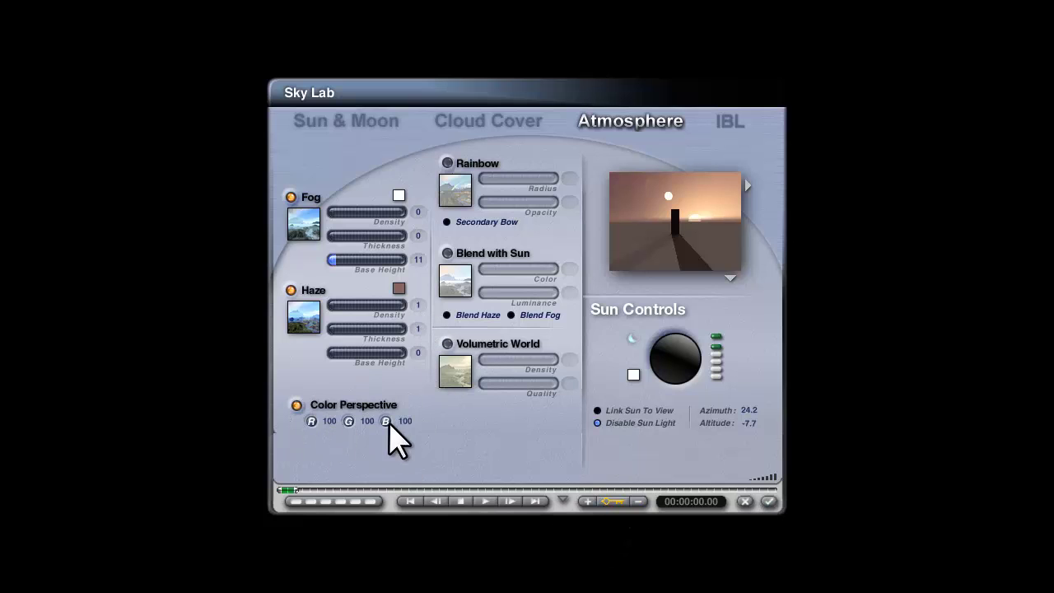
left_click(769, 501)
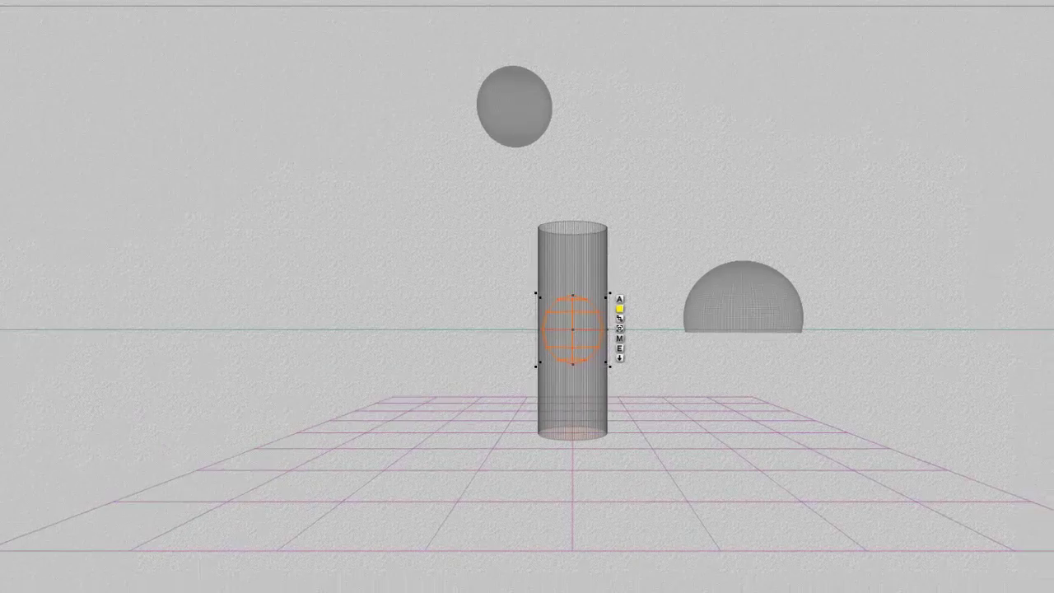